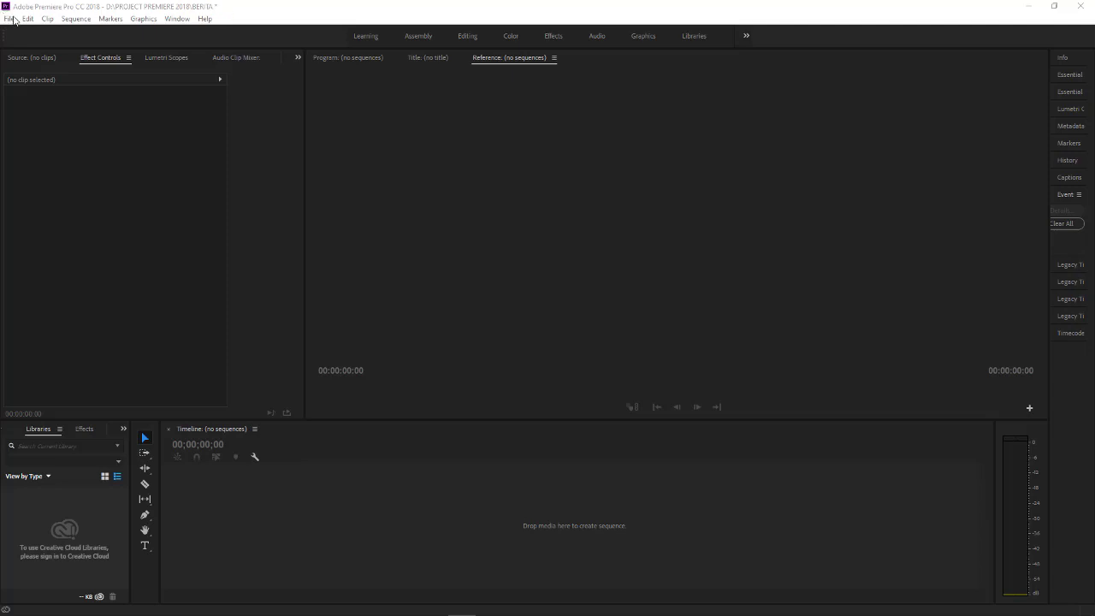
# Create a new sequence named EDITING NEWS using the AVCHD 720p50 preset.
pyautogui.click(10, 19)
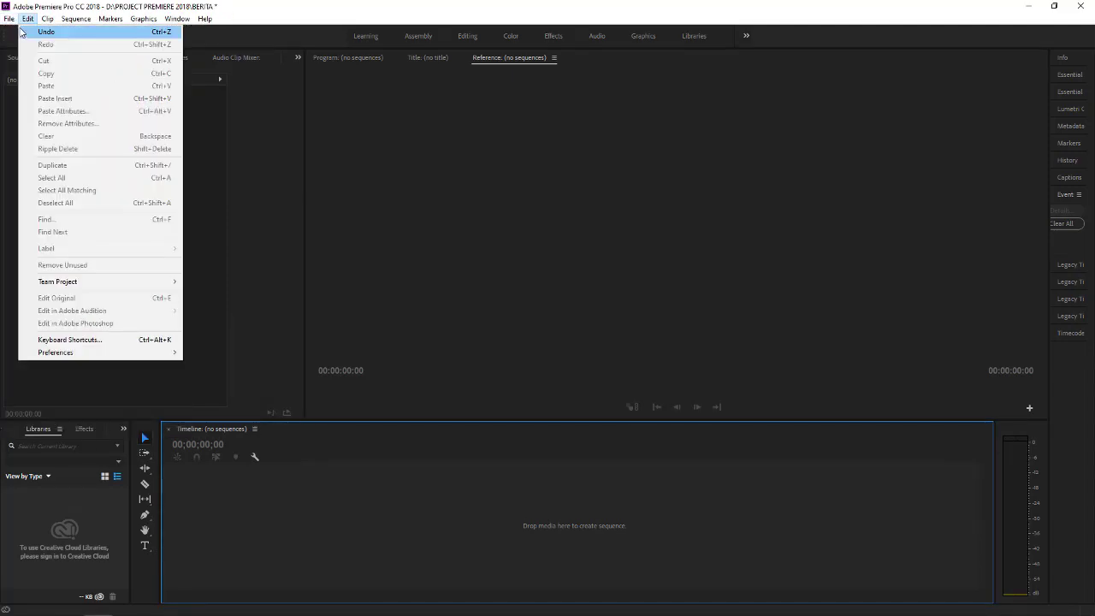
pyautogui.moveTo(22, 34)
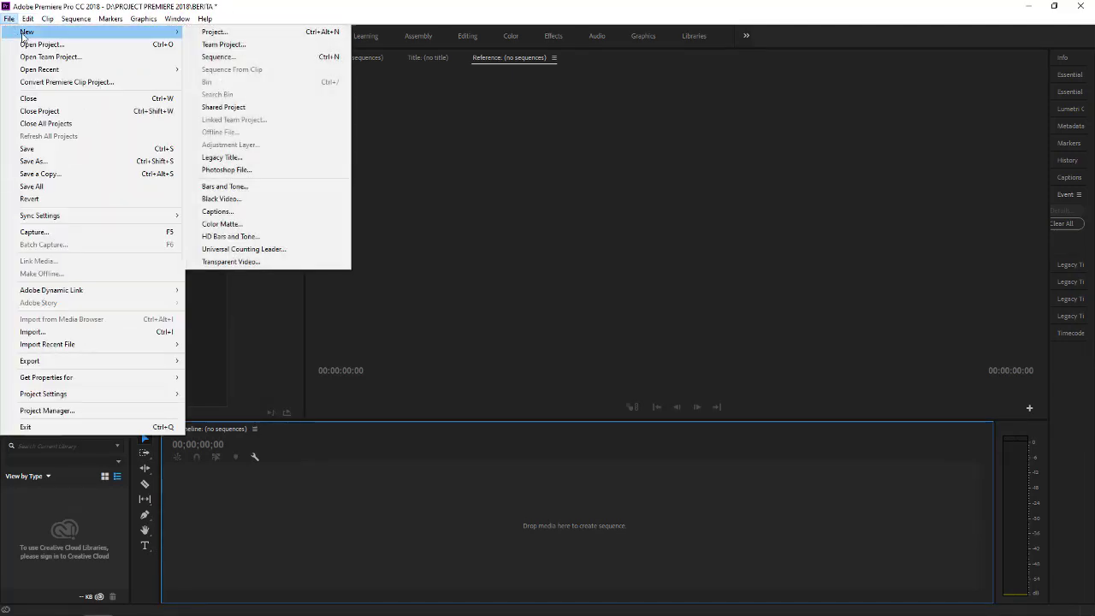
pyautogui.click(230, 57)
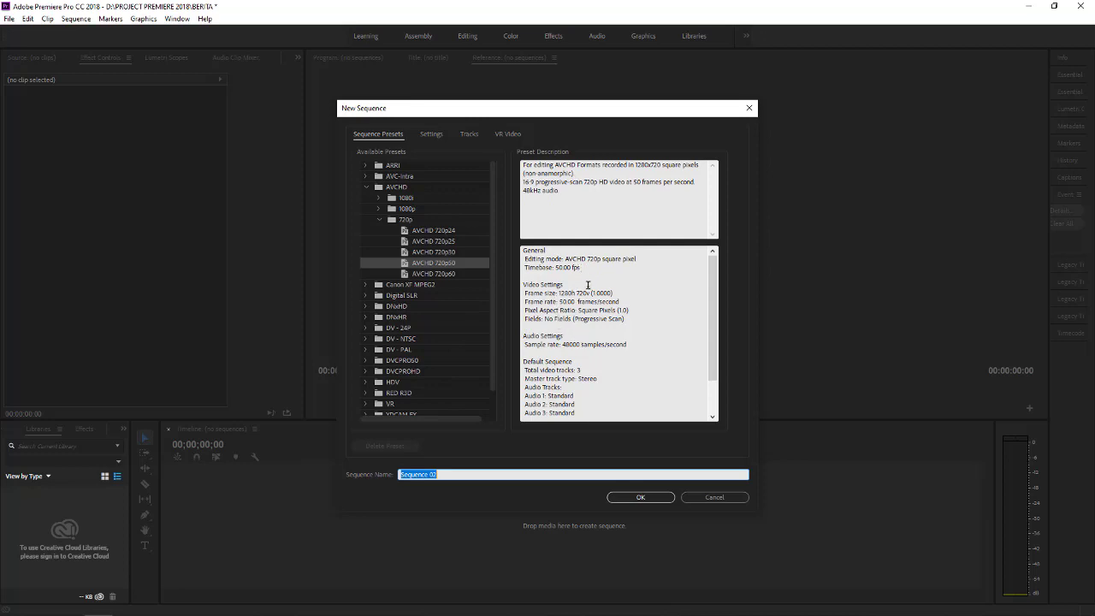
pyautogui.moveTo(559, 293); pyautogui.dragTo(614, 293)
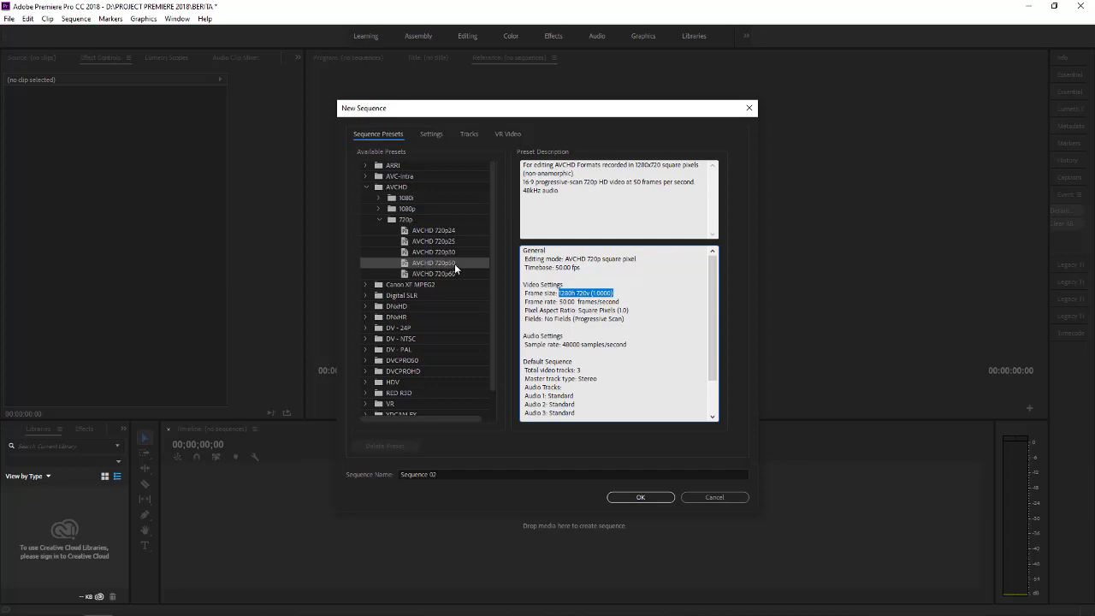
pyautogui.click(454, 473)
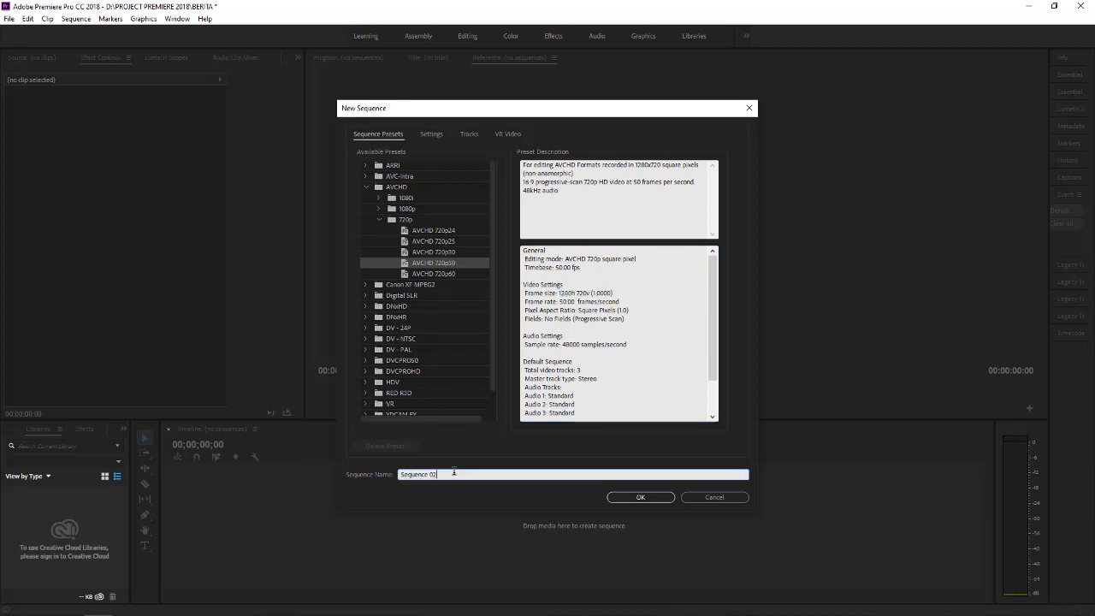
pyautogui.moveTo(430, 475); pyautogui.dragTo(286, 467)
pyautogui.write('eding')
pyautogui.hotkey('ctrl', 'a')
pyautogui.press('BackSpace')
pyautogui.write('EDITING NEWS')
pyautogui.click(641, 498)
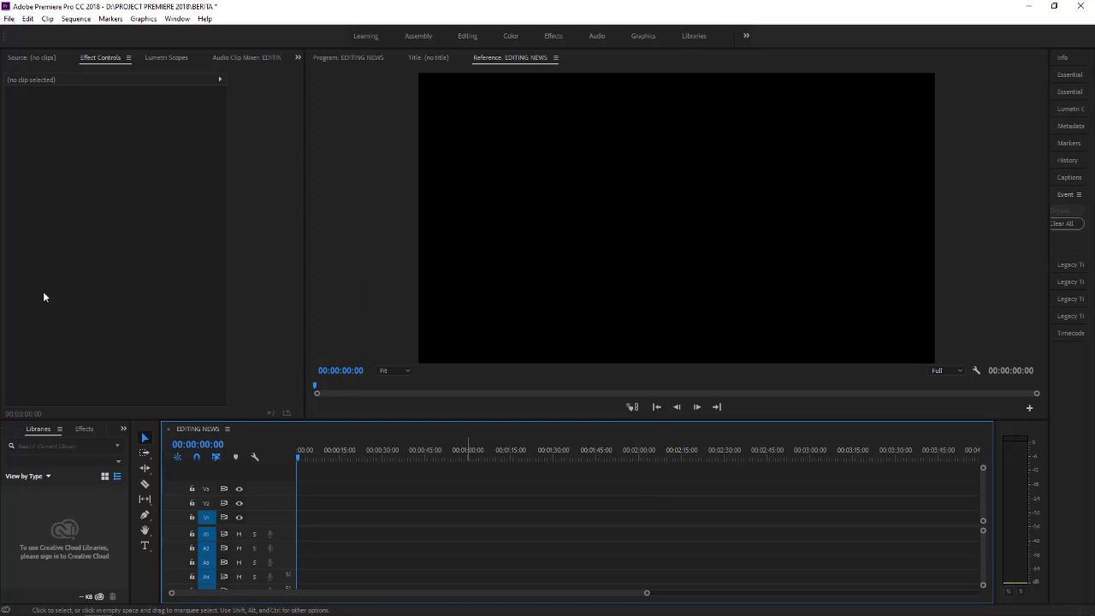
# Import all media files from the BAHAN EDITING folder and show the project items as thumbnails.
pyautogui.click(10, 19)
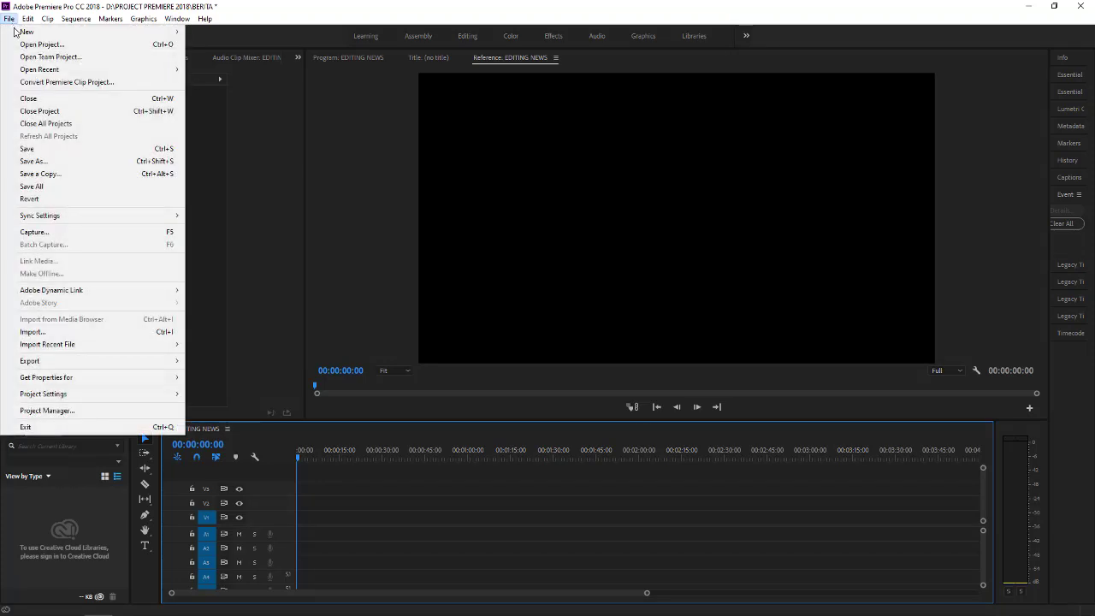
pyautogui.click(104, 337)
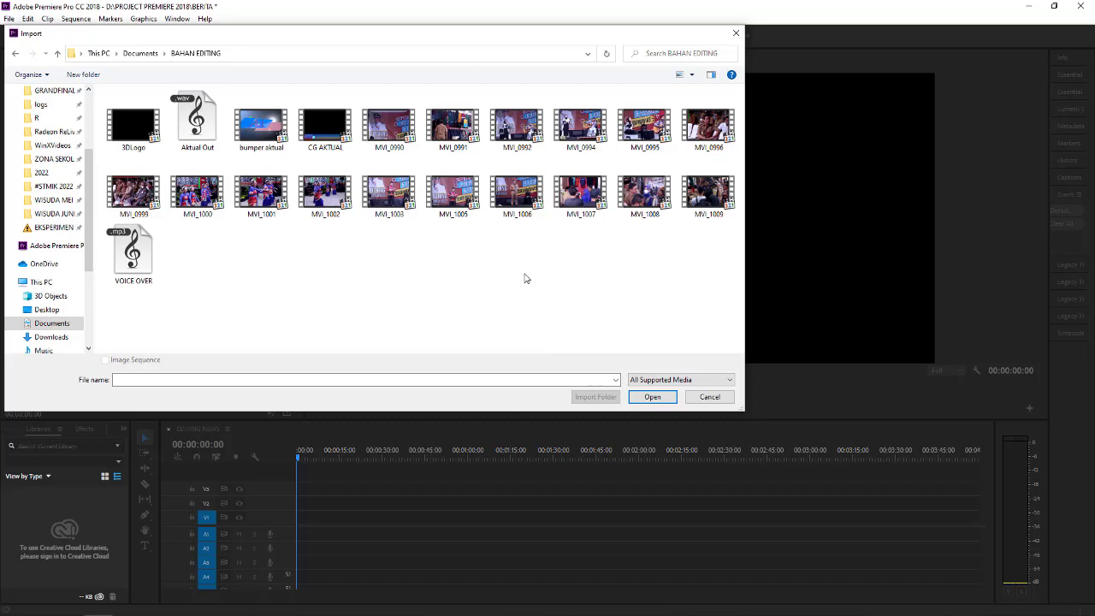
pyautogui.hotkey('ctrl', 'a')
pyautogui.click(669, 398)
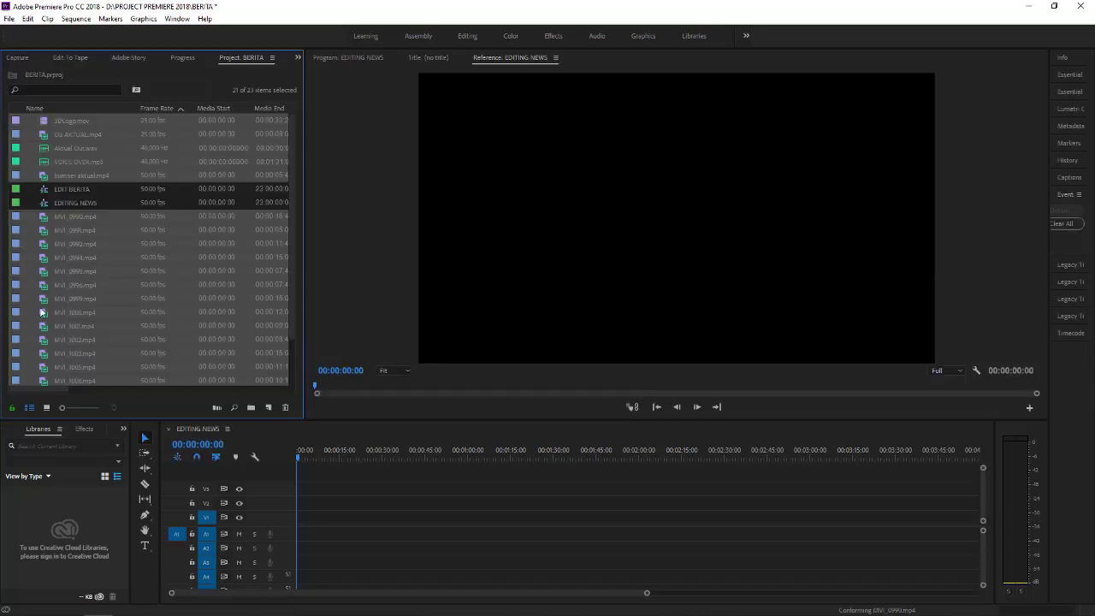
pyautogui.click(49, 408)
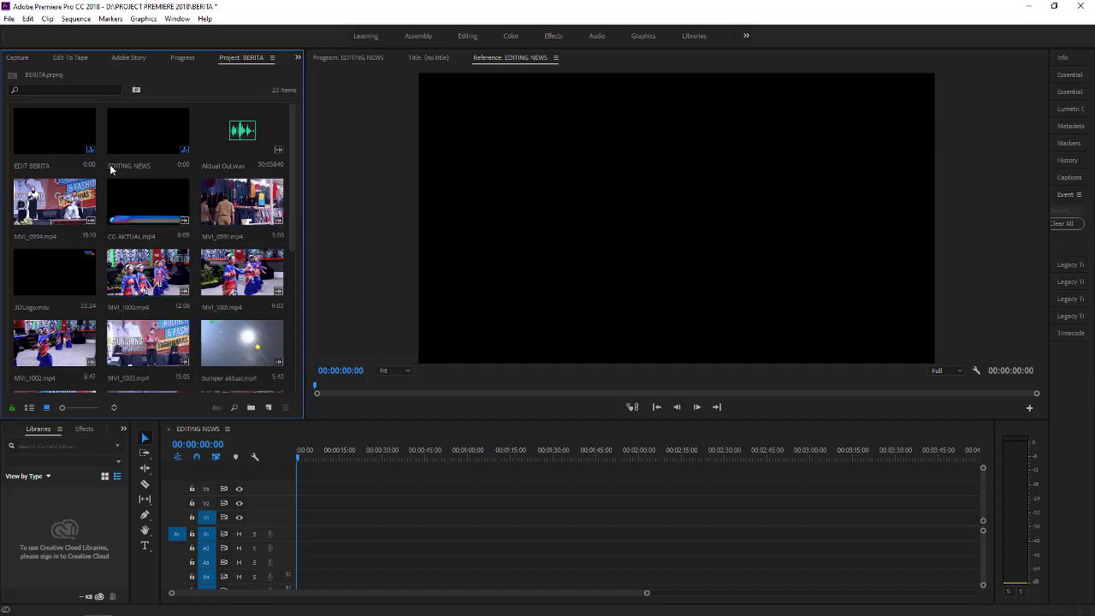
# Place bumper aktual.mp4 at the start of track V1 and play it with the timeline enlarged.
pyautogui.scroll(-2, 289, 235)
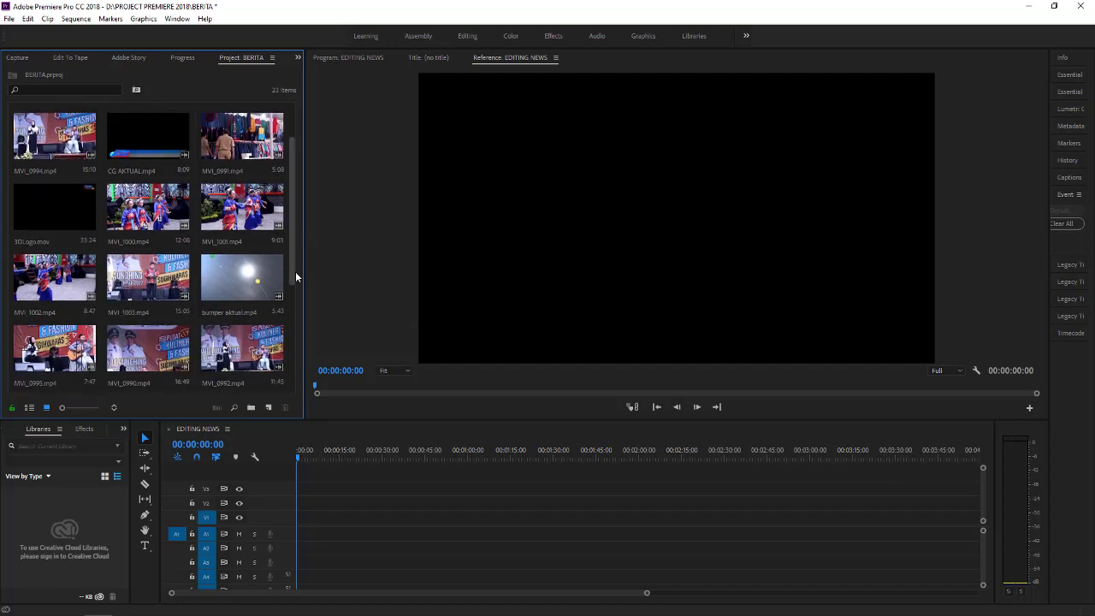
pyautogui.click(231, 279)
pyautogui.moveTo(231, 280); pyautogui.dragTo(291, 532)
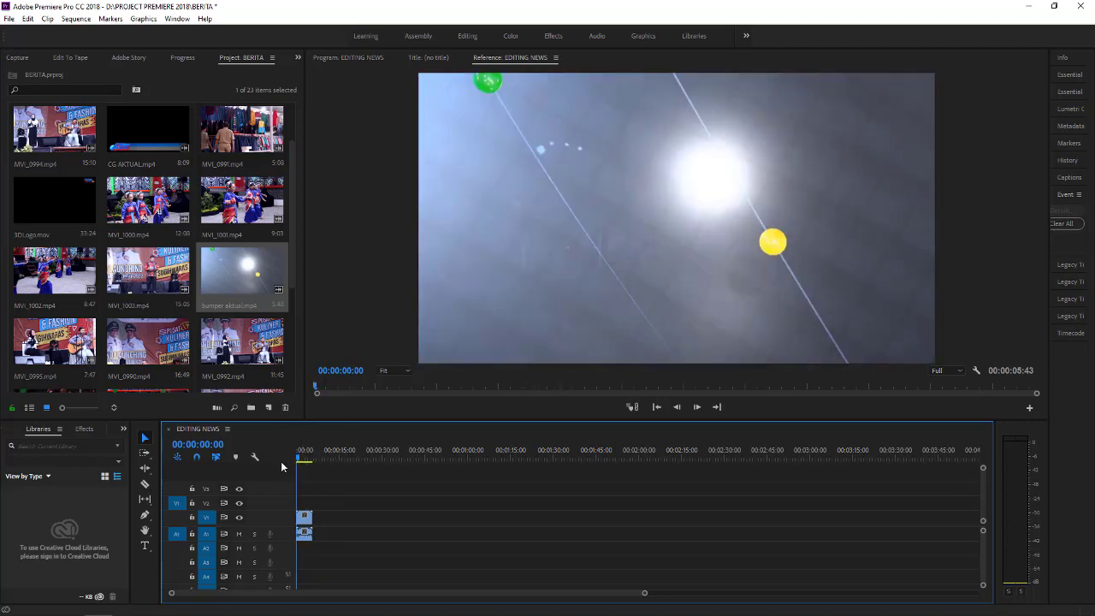
pyautogui.press('space')
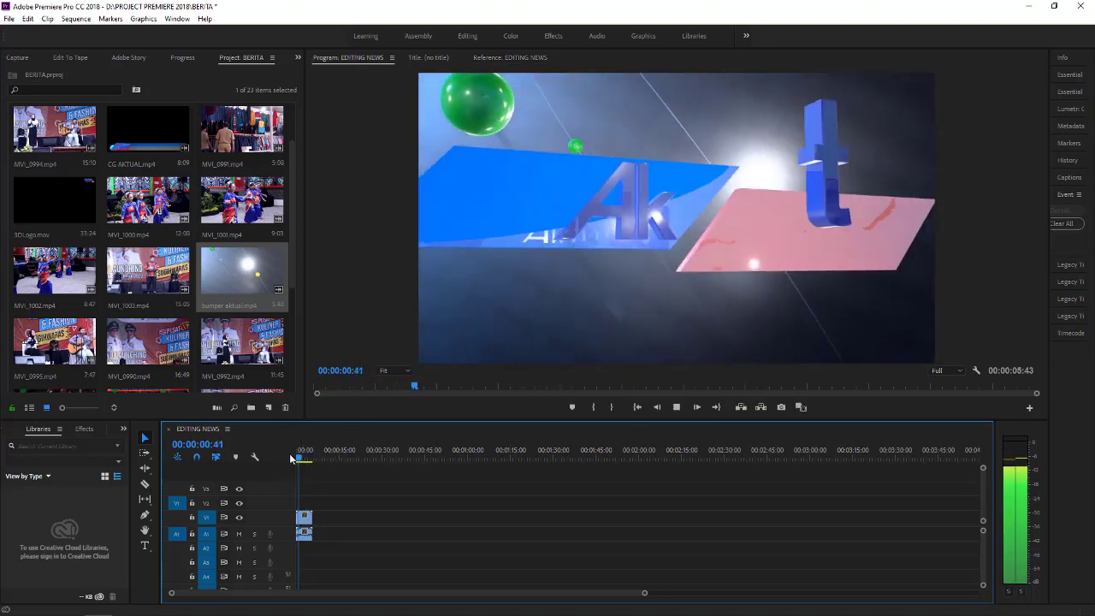
pyautogui.scroll(3, 316, 454)
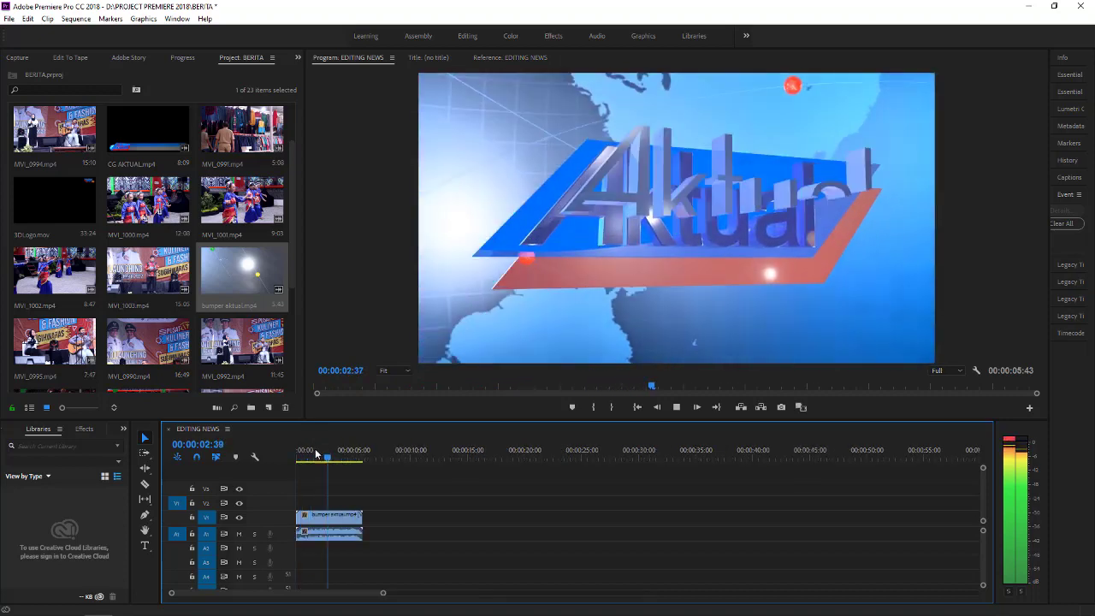
pyautogui.scroll(2, 316, 455)
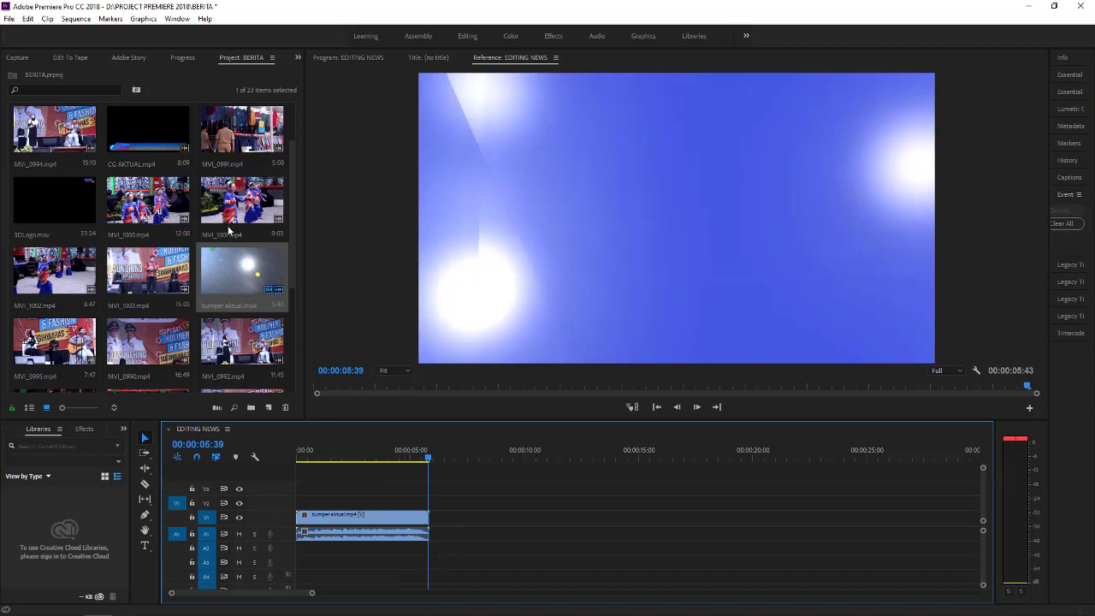
# Place Aktual Out.wav on track A2, slightly overlapping the end of the bumper clip, and play back the transition.
pyautogui.scroll(1, 229, 229)
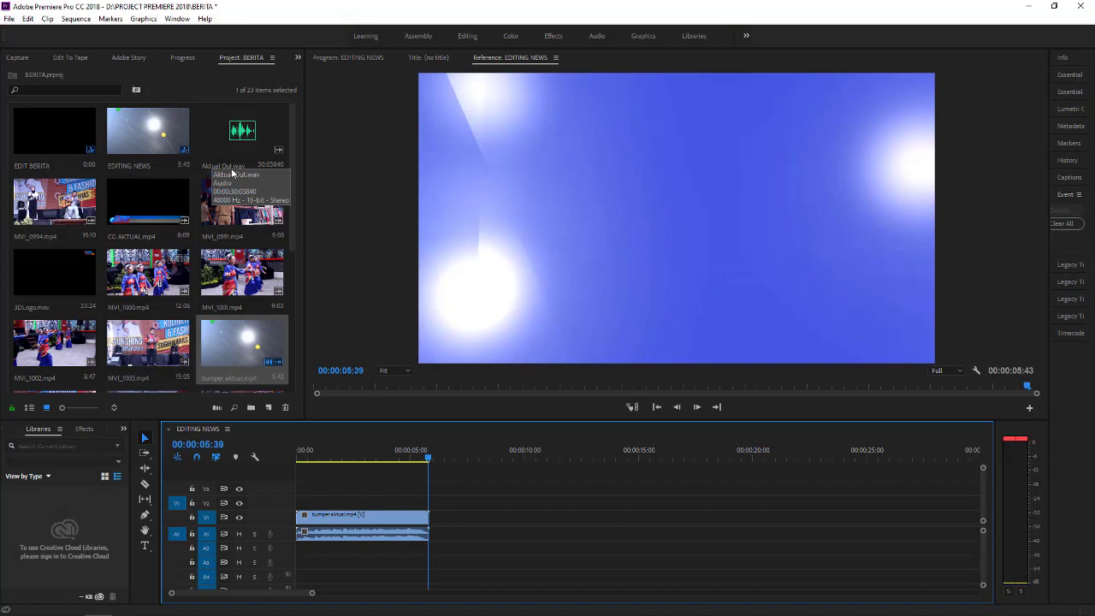
pyautogui.click(246, 147)
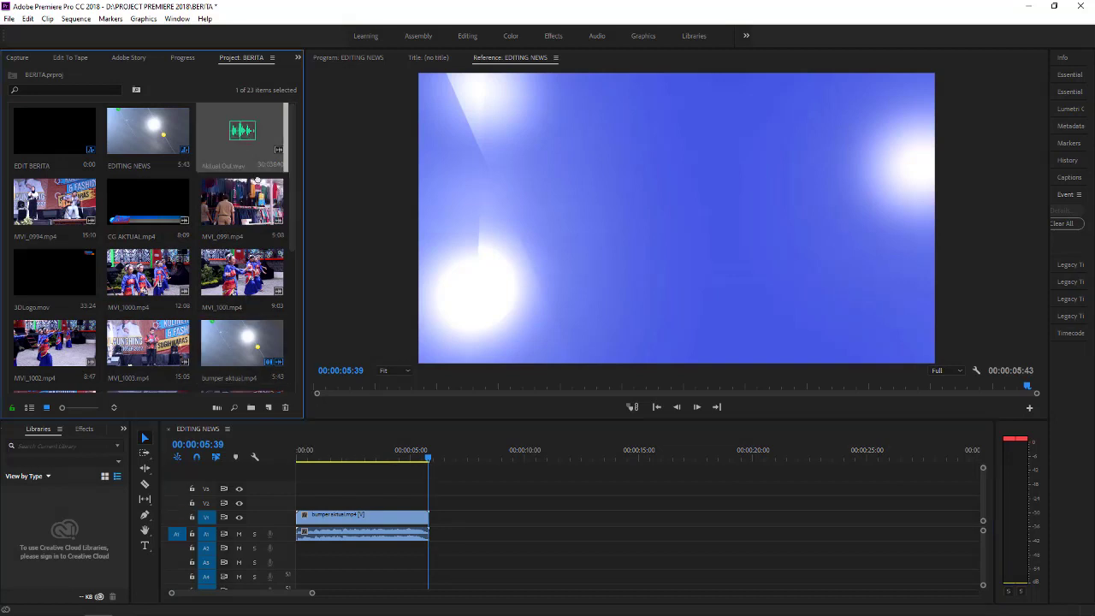
pyautogui.moveTo(246, 147); pyautogui.dragTo(425, 554)
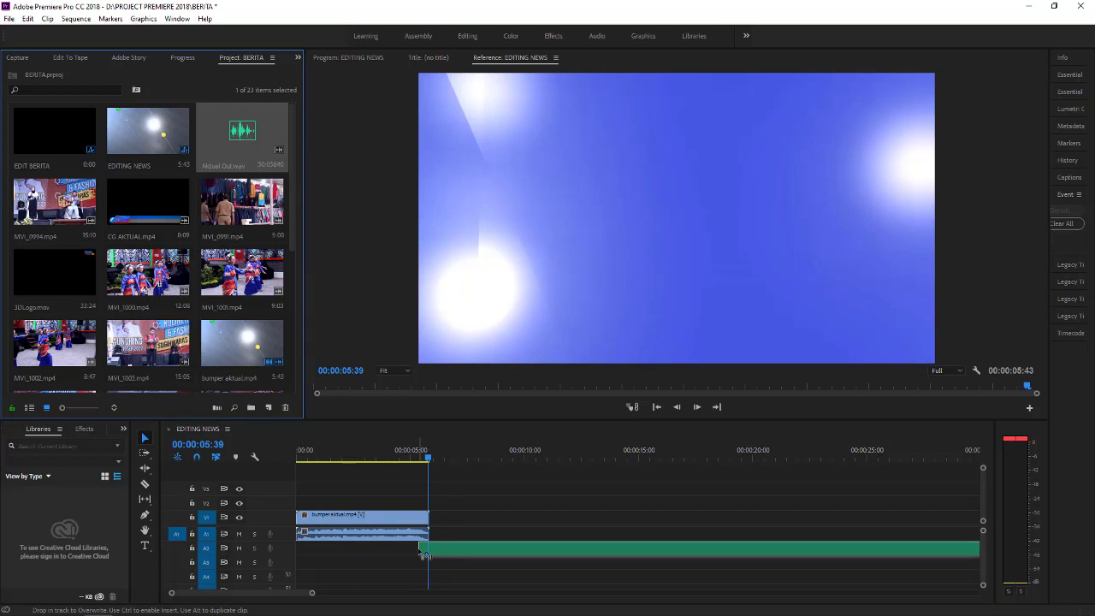
pyautogui.moveTo(424, 555); pyautogui.dragTo(425, 554)
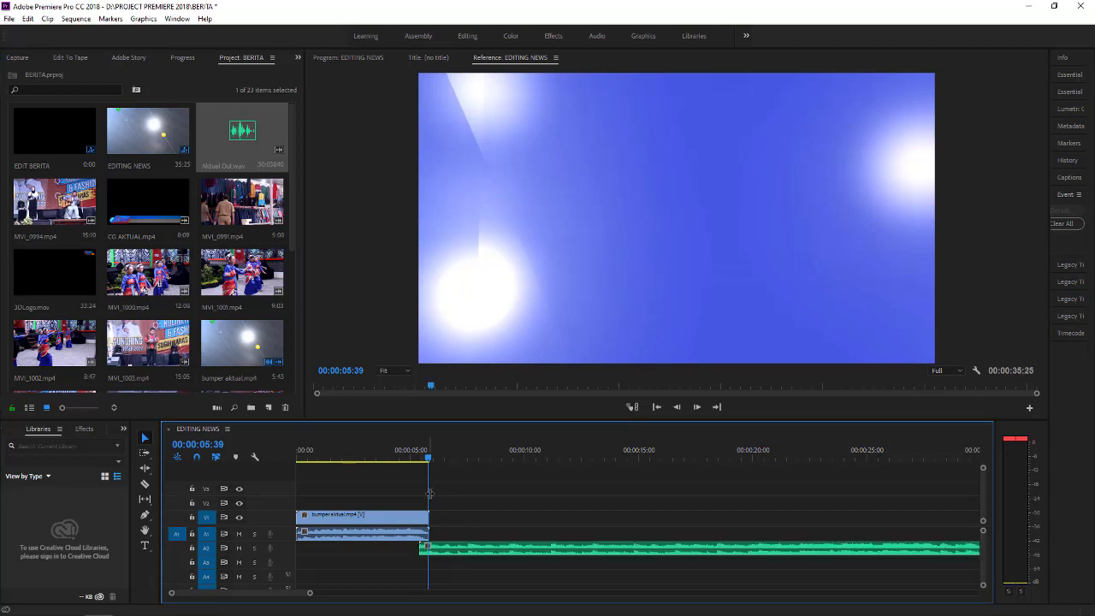
pyautogui.click(415, 451)
pyautogui.press('Left')
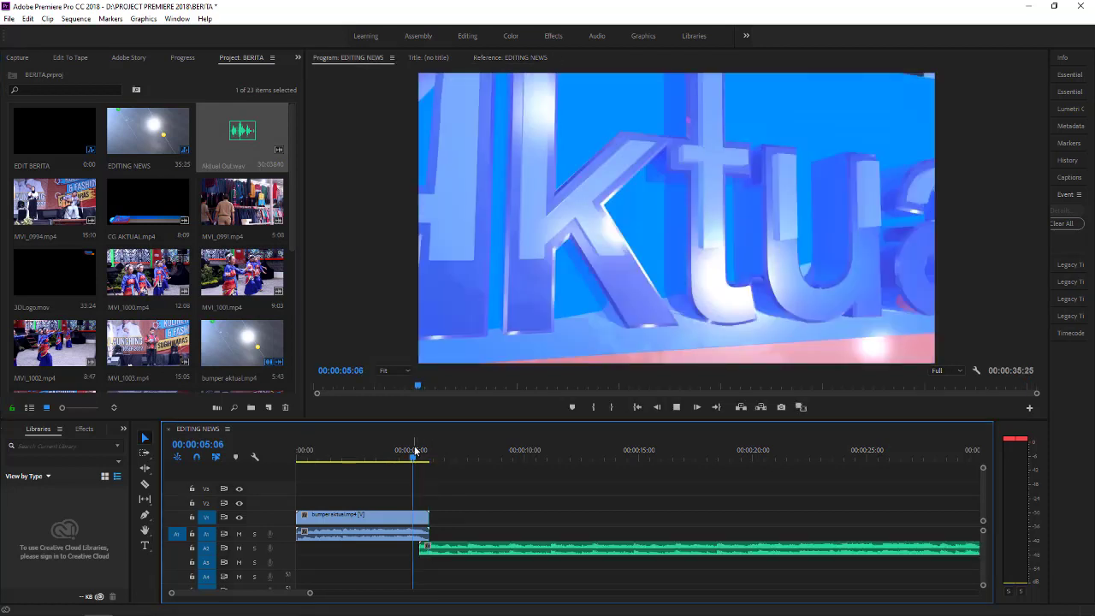
pyautogui.press('space')
pyautogui.press('space')
# Trim the beginning of Aktual Out.wav on track A2 and reposition it to slightly overlap the bumper's end, checking by playback.
pyautogui.click(532, 555)
pyautogui.moveTo(532, 553); pyautogui.dragTo(596, 552)
pyautogui.moveTo(512, 552); pyautogui.dragTo(451, 548)
pyautogui.press('space')
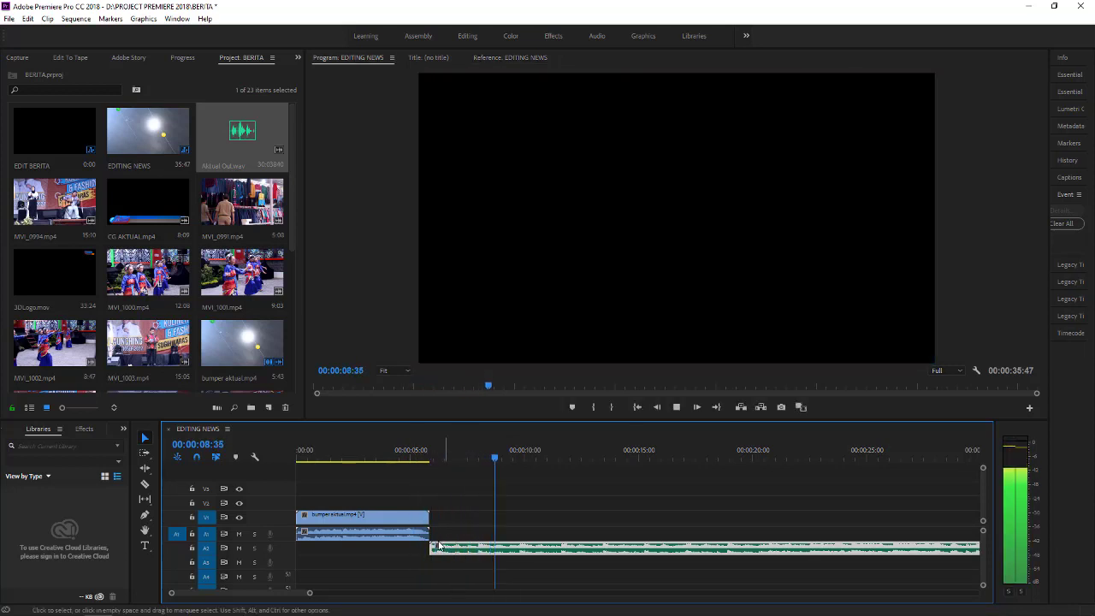
pyautogui.moveTo(457, 554); pyautogui.dragTo(449, 553)
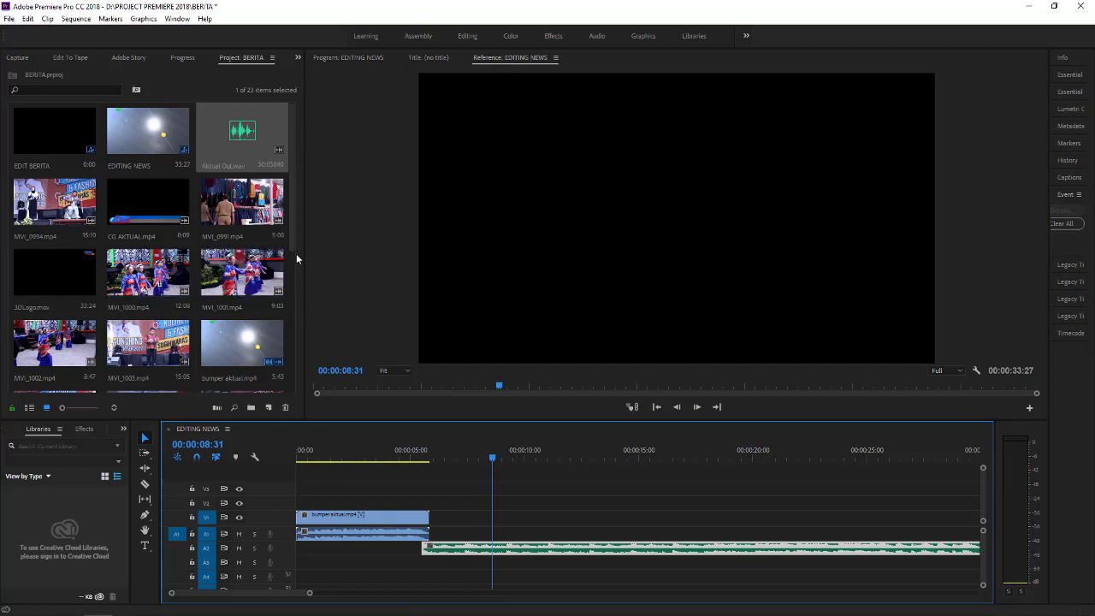
# Place VOICE OVER.mp3 on track A3 starting at about 9 seconds, and move the playhead just past its start.
pyautogui.moveTo(293, 237); pyautogui.dragTo(286, 398)
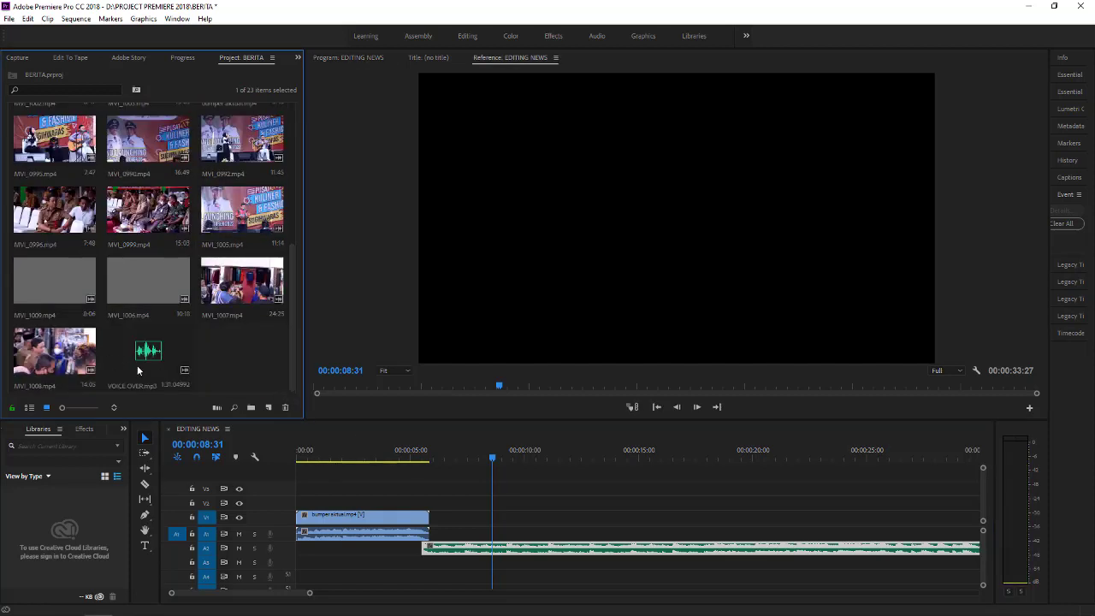
pyautogui.moveTo(135, 363); pyautogui.dragTo(512, 575)
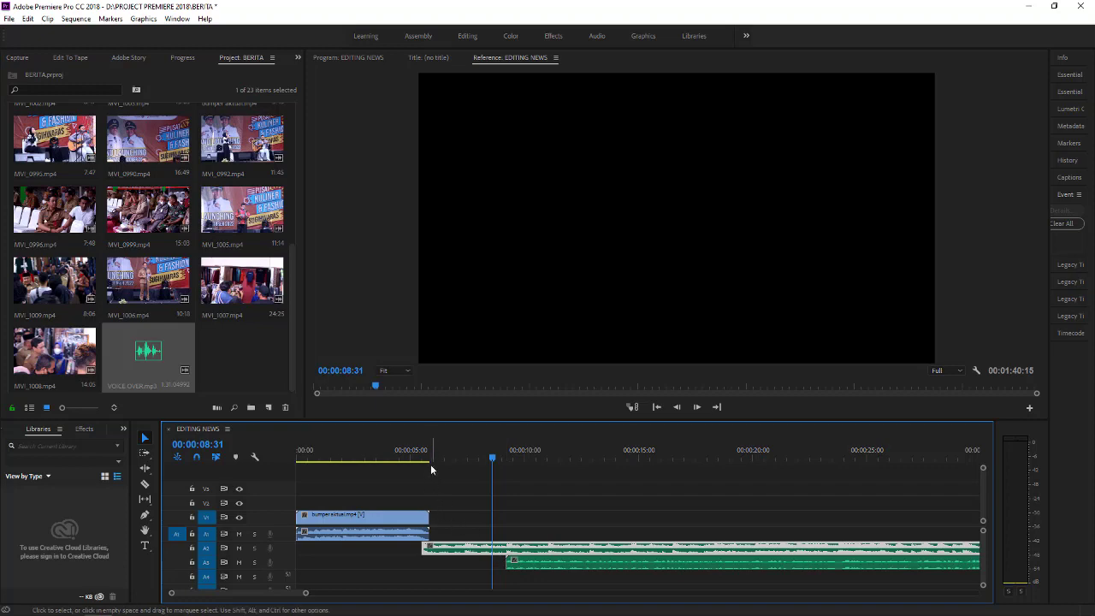
pyautogui.click(515, 460)
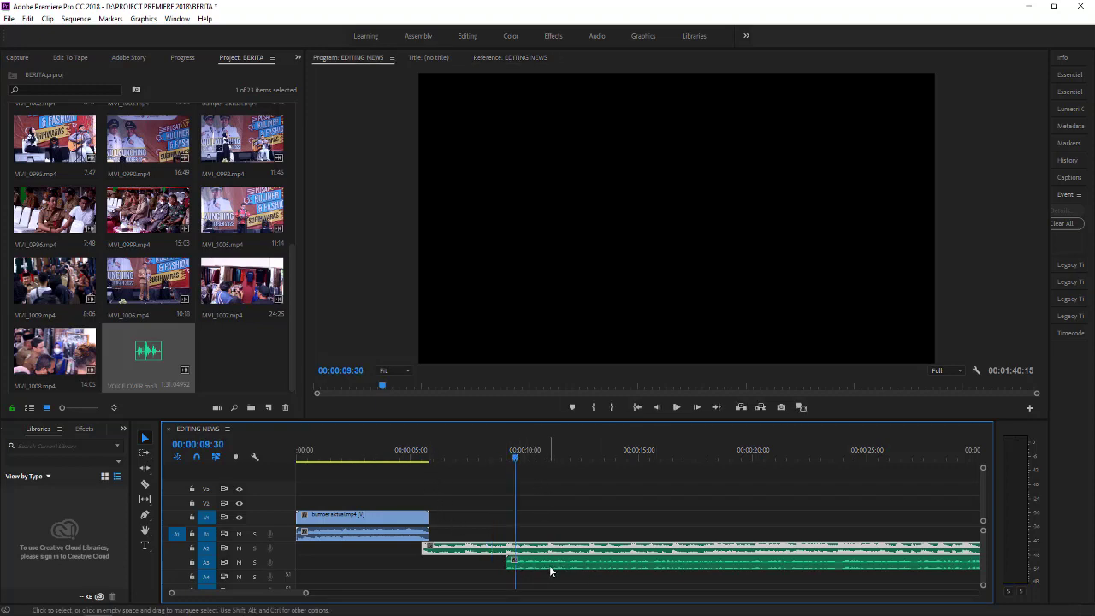
# Raise the VOICE OVER.mp3 clip's audio gain using the Set Gain to option and listen to the result.
pyautogui.rightClick(549, 566)
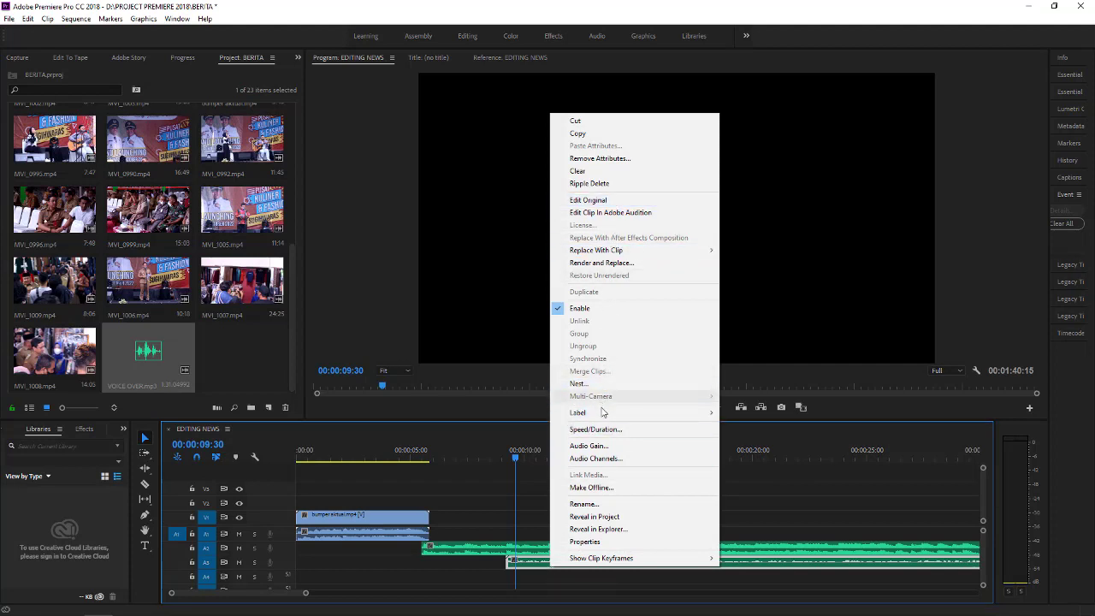
pyautogui.click(607, 447)
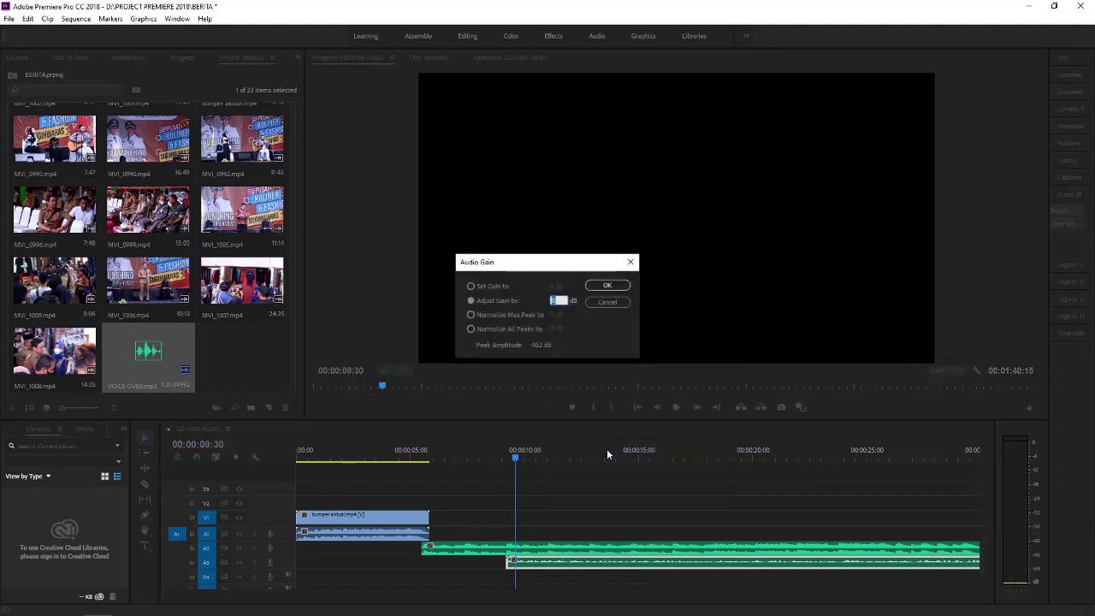
pyautogui.click(496, 286)
pyautogui.click(554, 287)
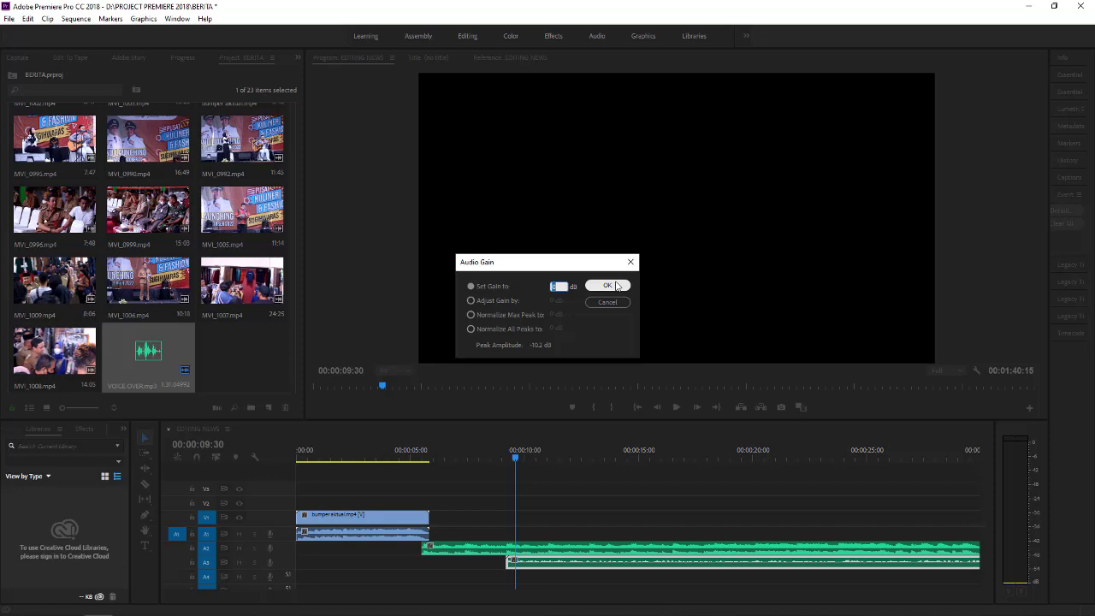
pyautogui.click(607, 286)
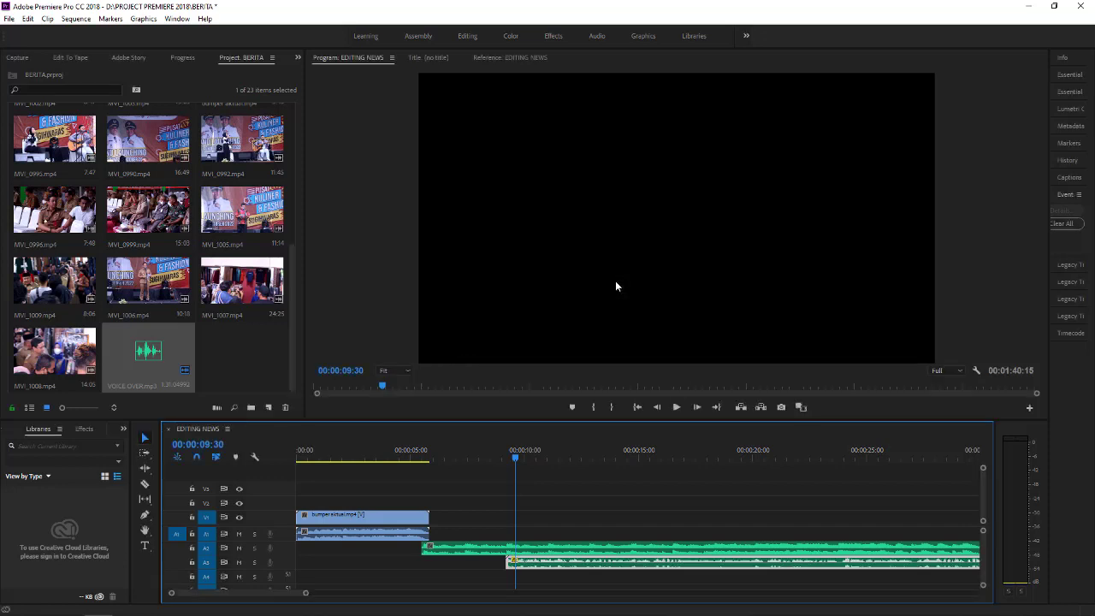
pyautogui.press('space')
pyautogui.press('space')
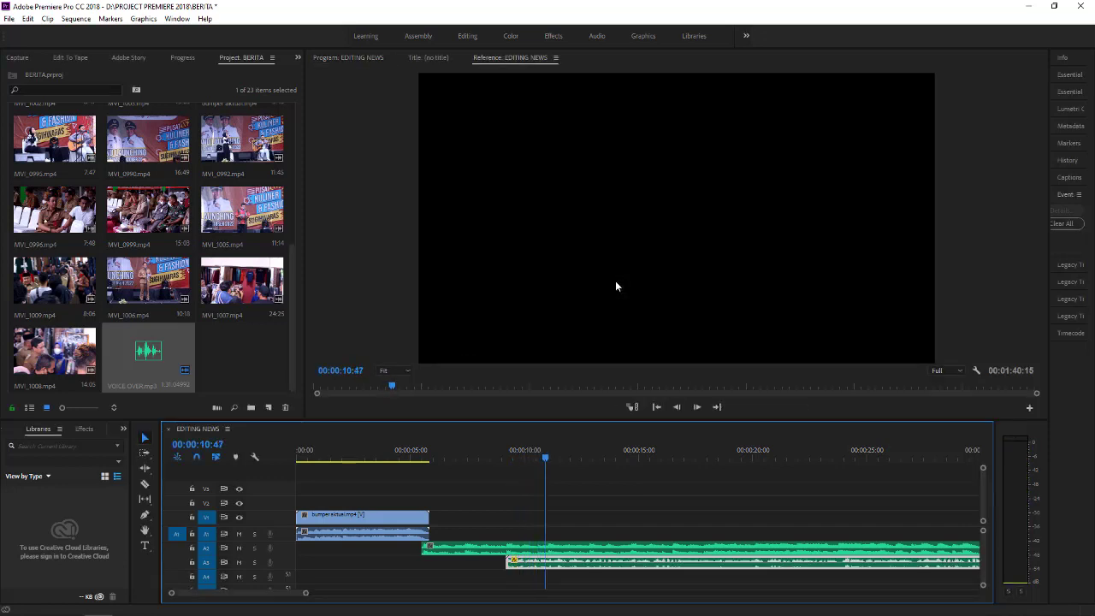
# Set the VOICE OVER.mp3 clip's audio gain to 12 dB, play it, and return the playhead to before the voice-over.
pyautogui.rightClick(538, 566)
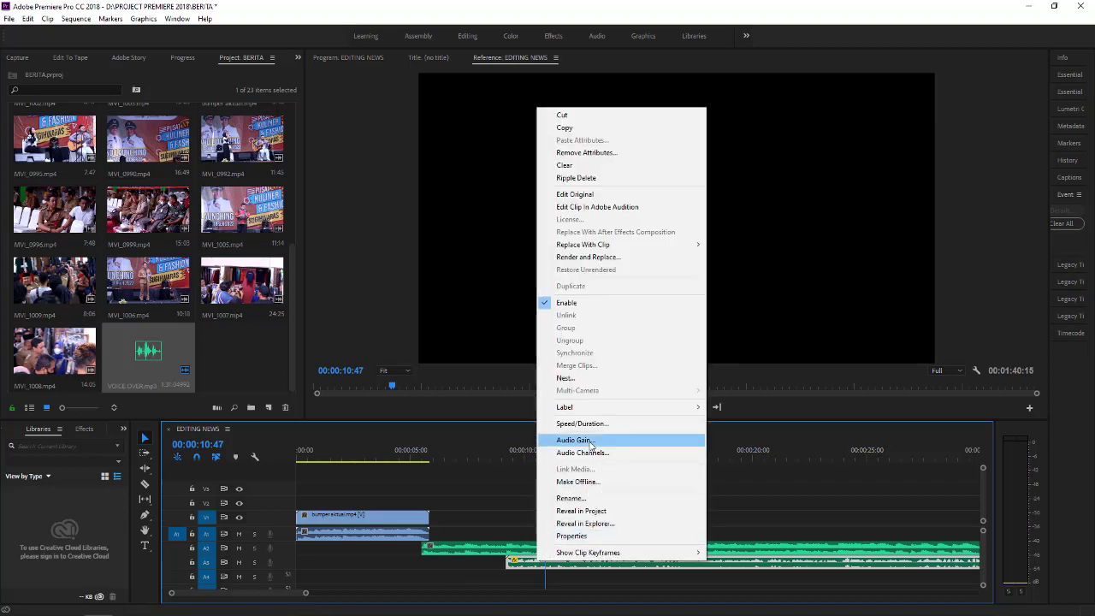
pyautogui.click(582, 438)
pyautogui.write('12')
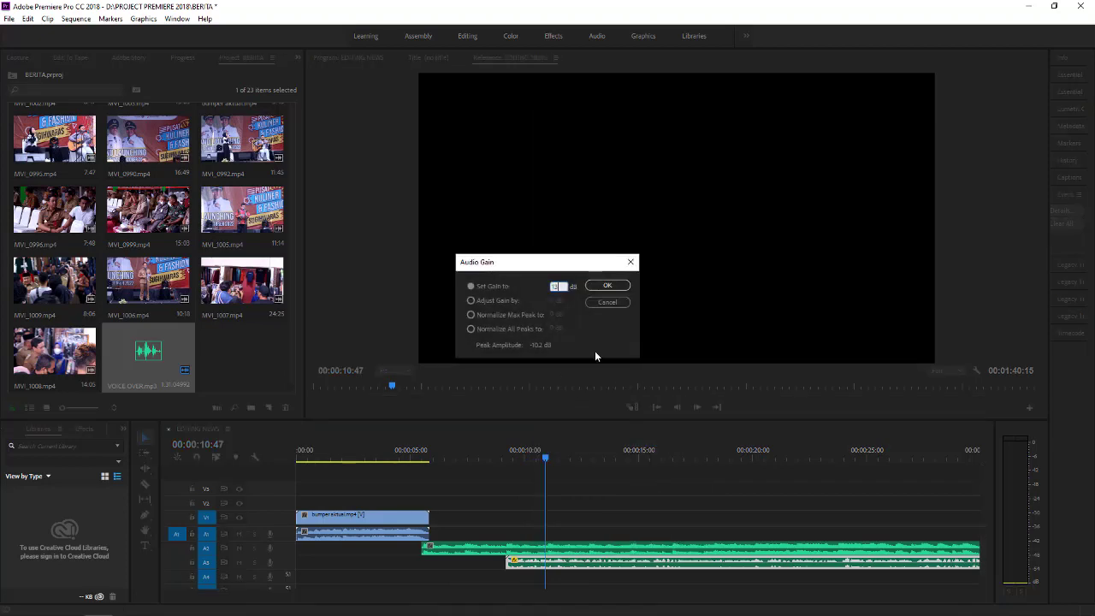
pyautogui.click(610, 285)
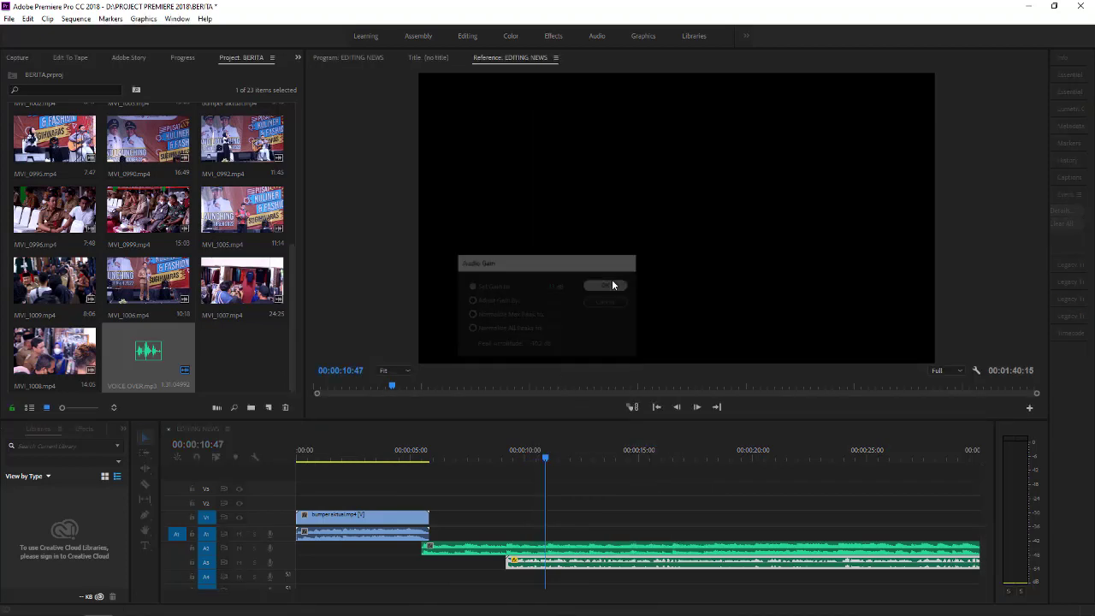
pyautogui.press('space')
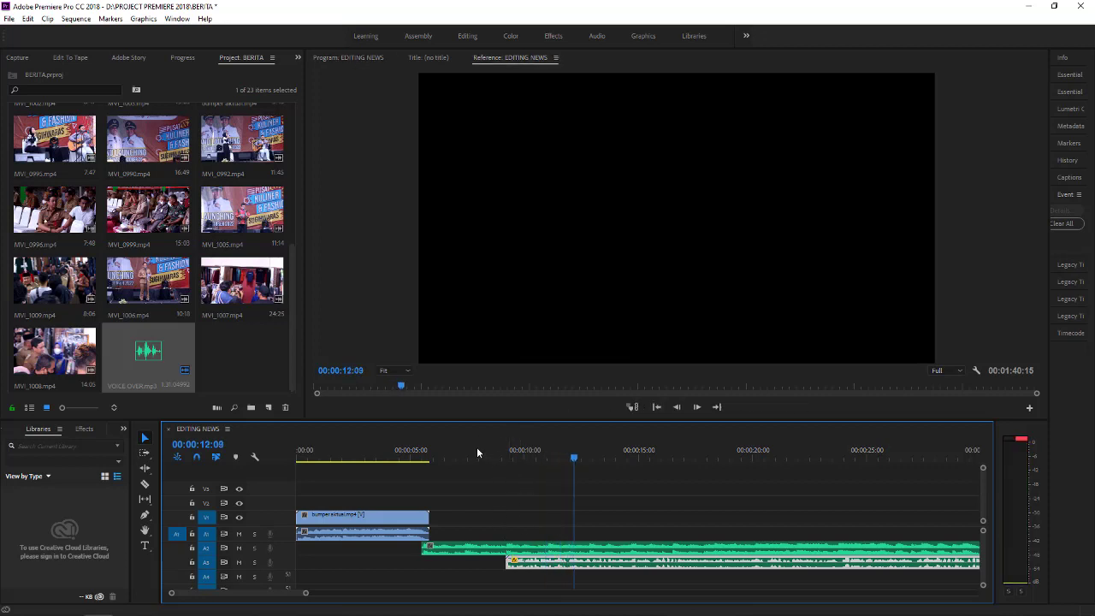
pyautogui.click(476, 452)
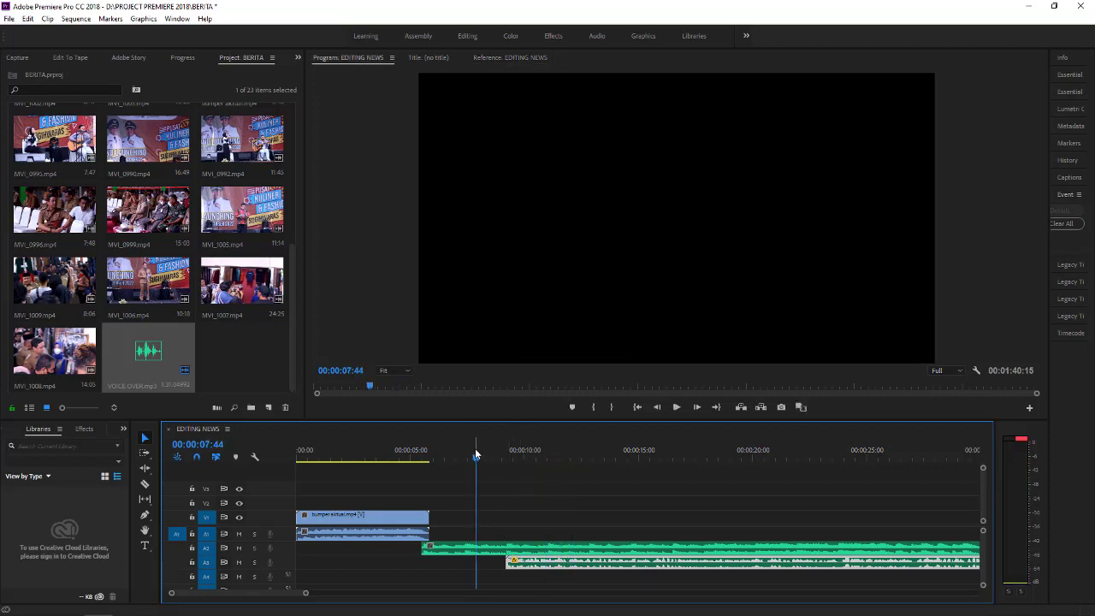
# Split the Aktual Out.wav music clip on track A2 where the voice-over begins, at about 9 seconds.
pyautogui.moveTo(476, 453); pyautogui.dragTo(506, 458)
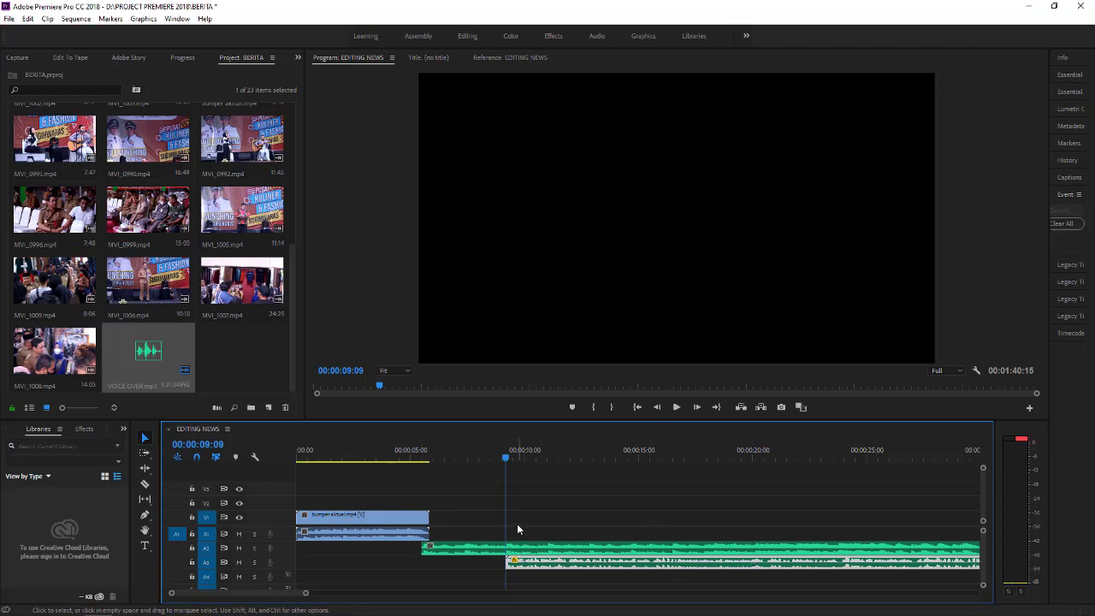
pyautogui.click(491, 457)
pyautogui.click(146, 484)
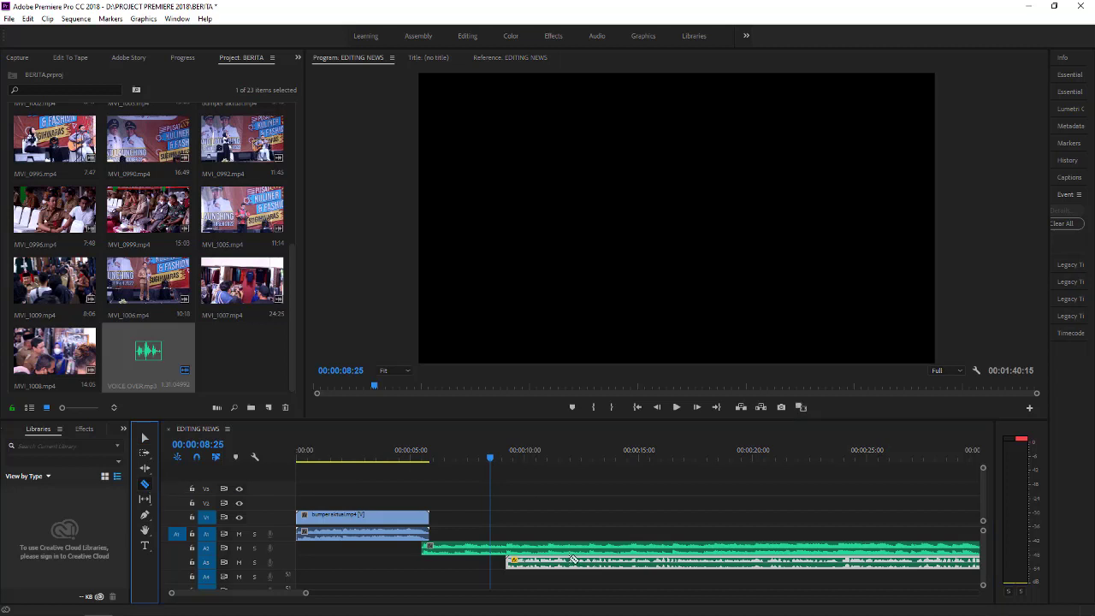
pyautogui.click(512, 548)
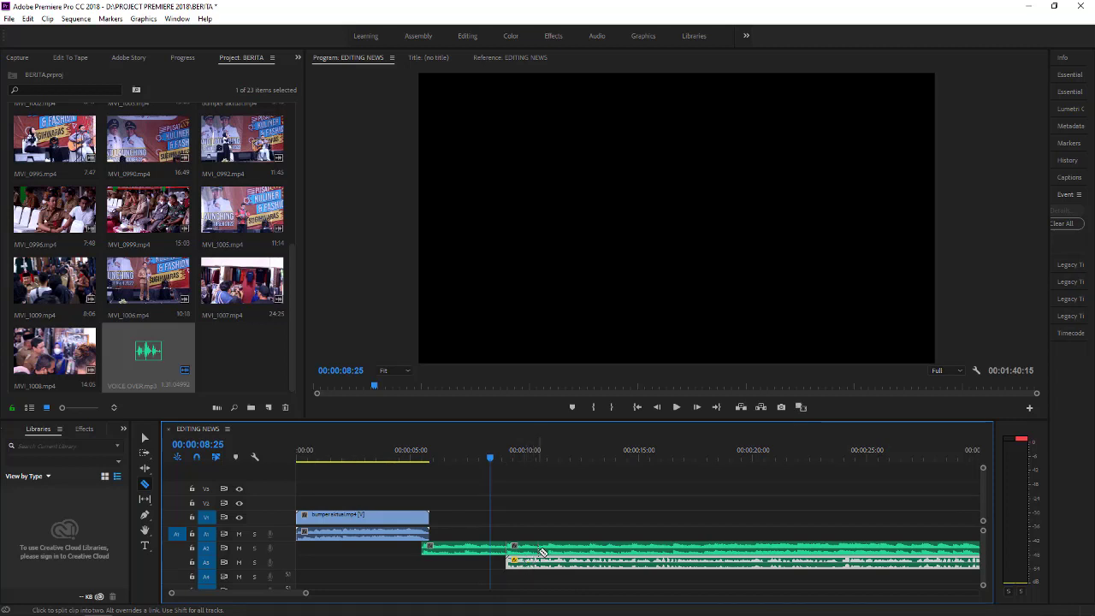
# Set the audio gain of the Aktual Out.wav segment beneath the voice-over to -12 dB and play the result.
pyautogui.rightClick(541, 551)
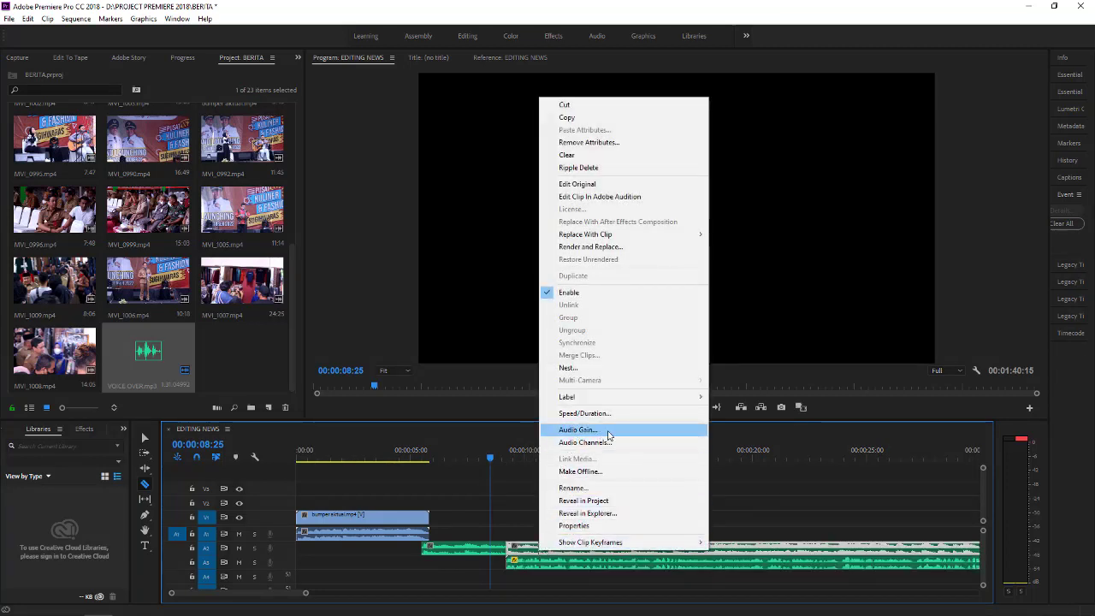
pyautogui.click(579, 430)
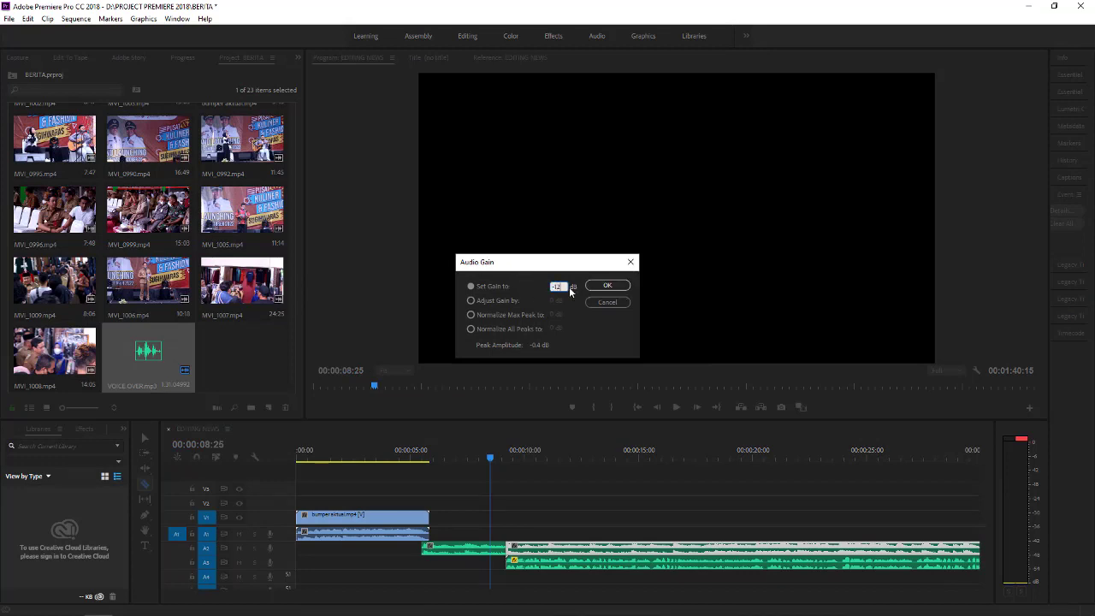
pyautogui.click(620, 285)
pyautogui.press('space')
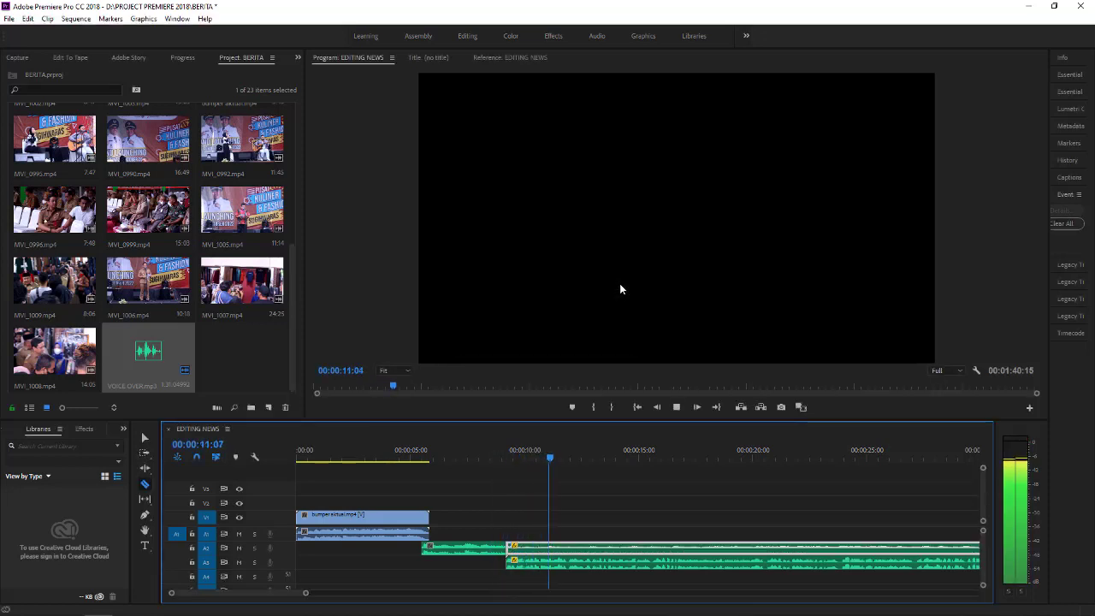
pyautogui.press('space')
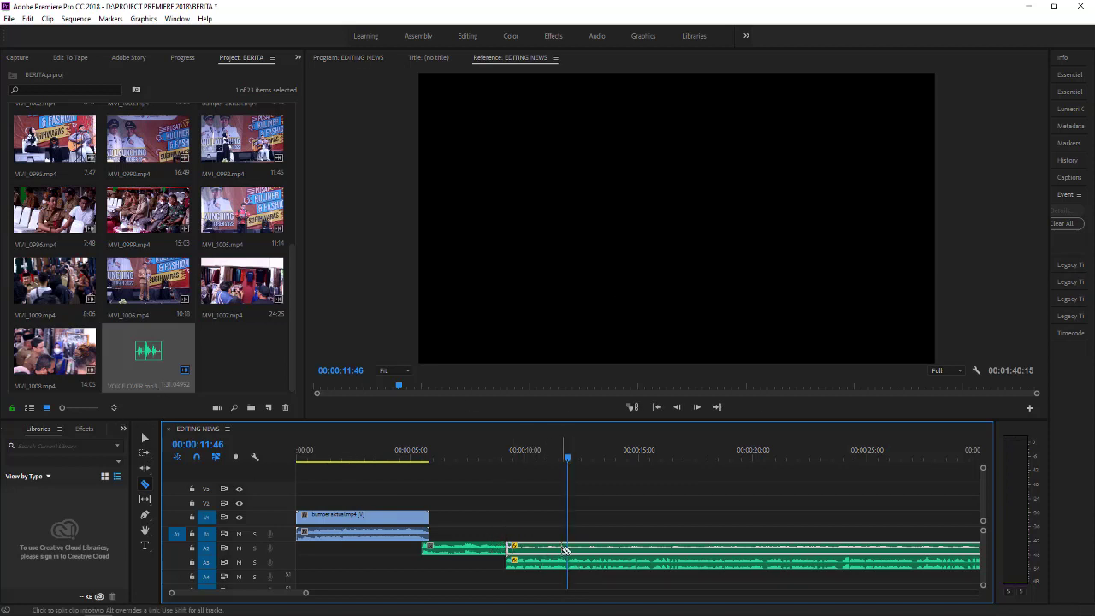
# Apply a Constant Power crossfade at the Aktual Out.wav cut on track A2 and play through the transition.
pyautogui.press('v')
pyautogui.click(502, 453)
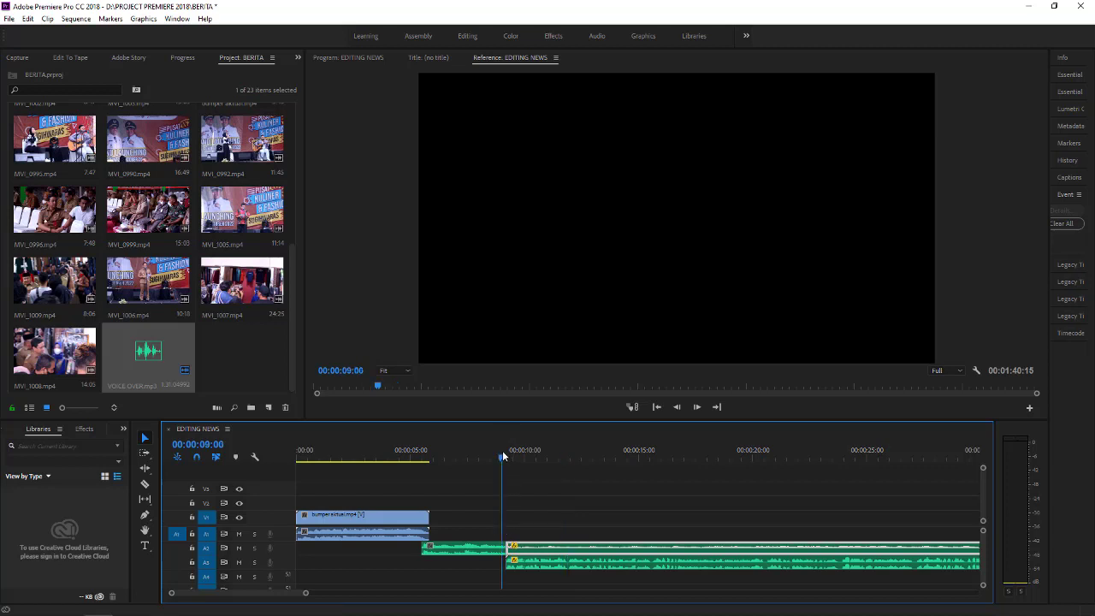
pyautogui.click(83, 429)
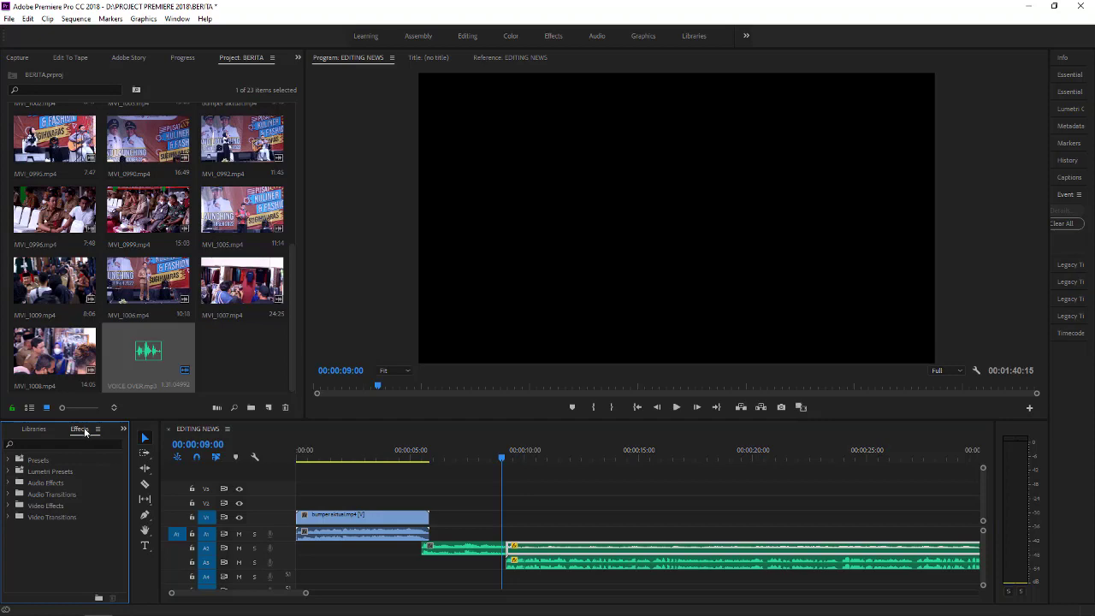
pyautogui.click(176, 18)
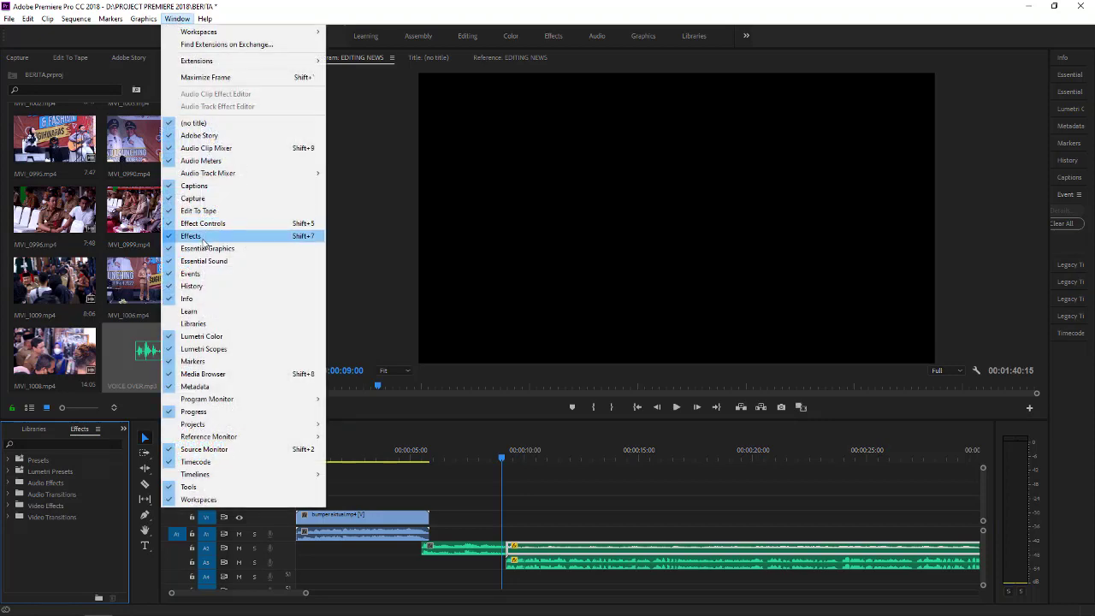
pyautogui.click(28, 559)
pyautogui.click(8, 494)
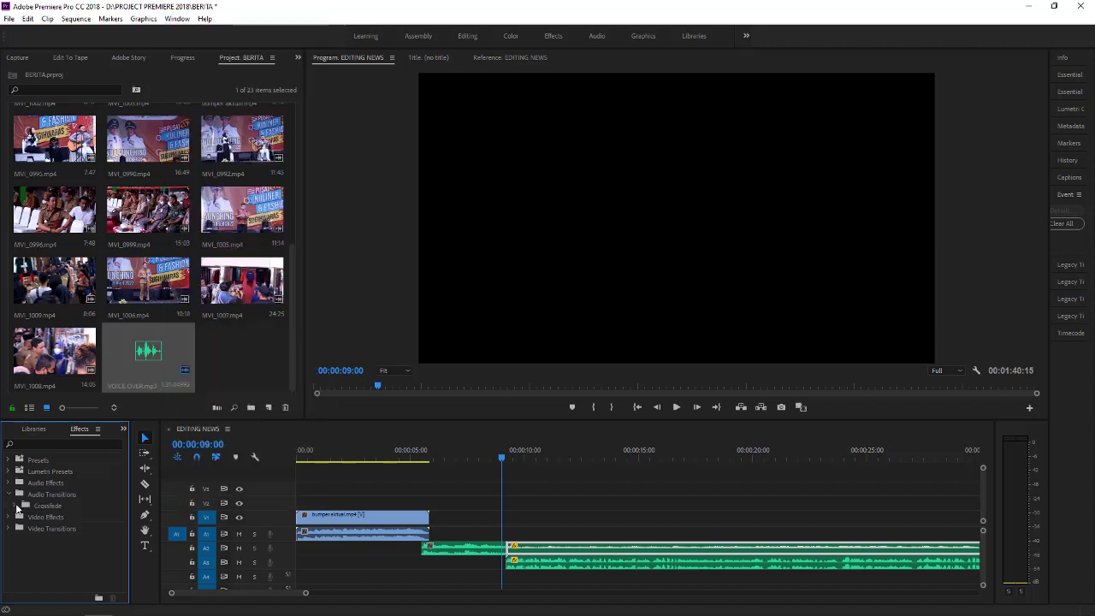
pyautogui.click(15, 506)
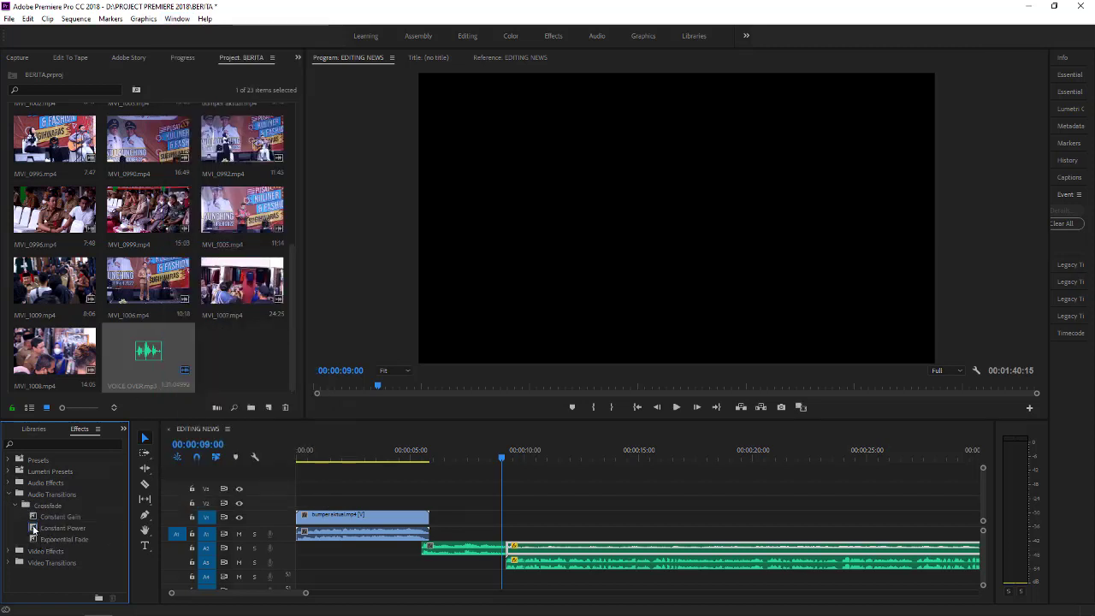
pyautogui.click(33, 528)
pyautogui.moveTo(72, 530); pyautogui.dragTo(332, 561)
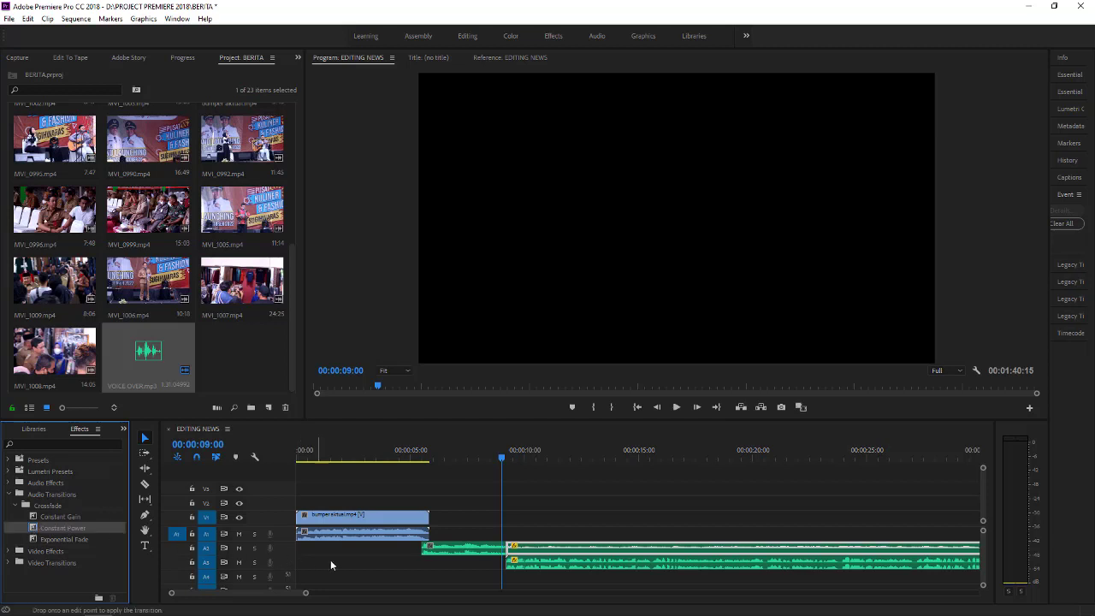
pyautogui.moveTo(498, 553); pyautogui.dragTo(511, 551)
pyautogui.click(471, 461)
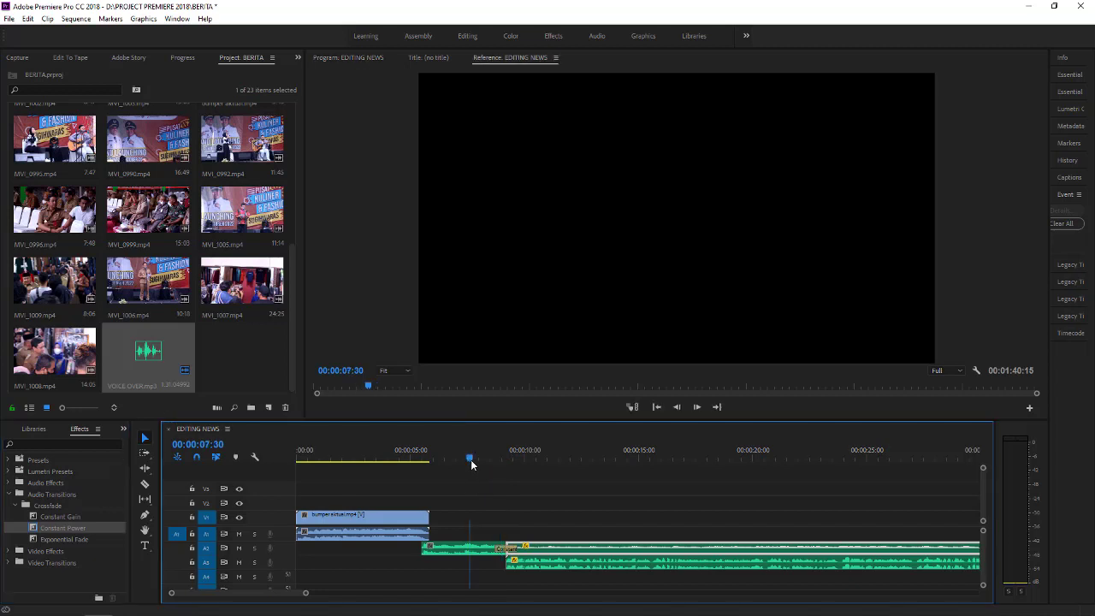
pyautogui.press('space')
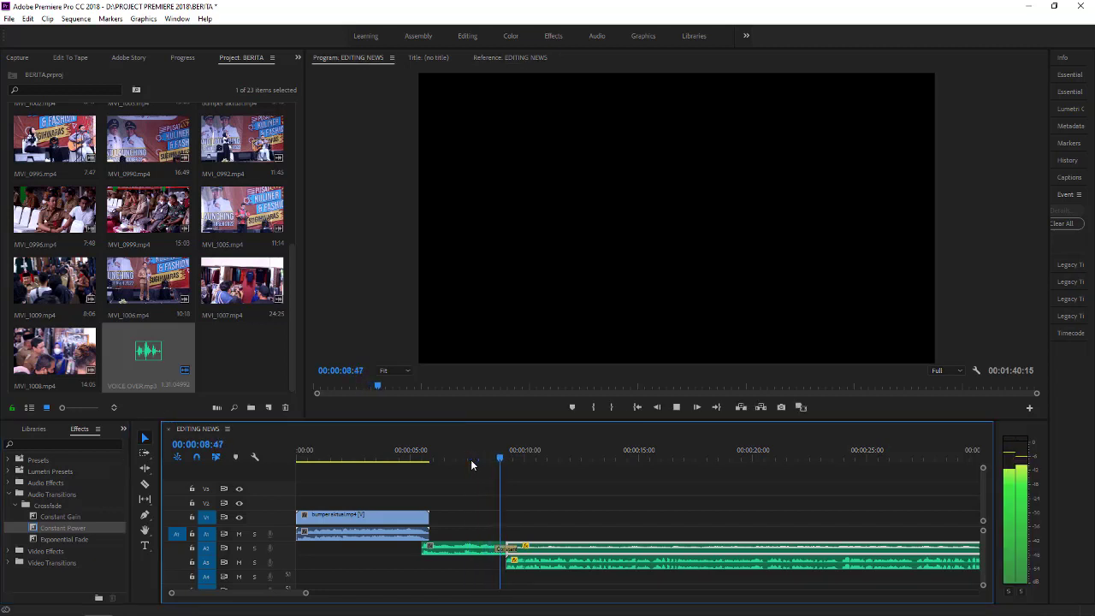
# Trim the end of the quieter Aktual Out.wav segment to about 30 seconds and adjust the voice-over clip's audio gain.
pyautogui.press('-')
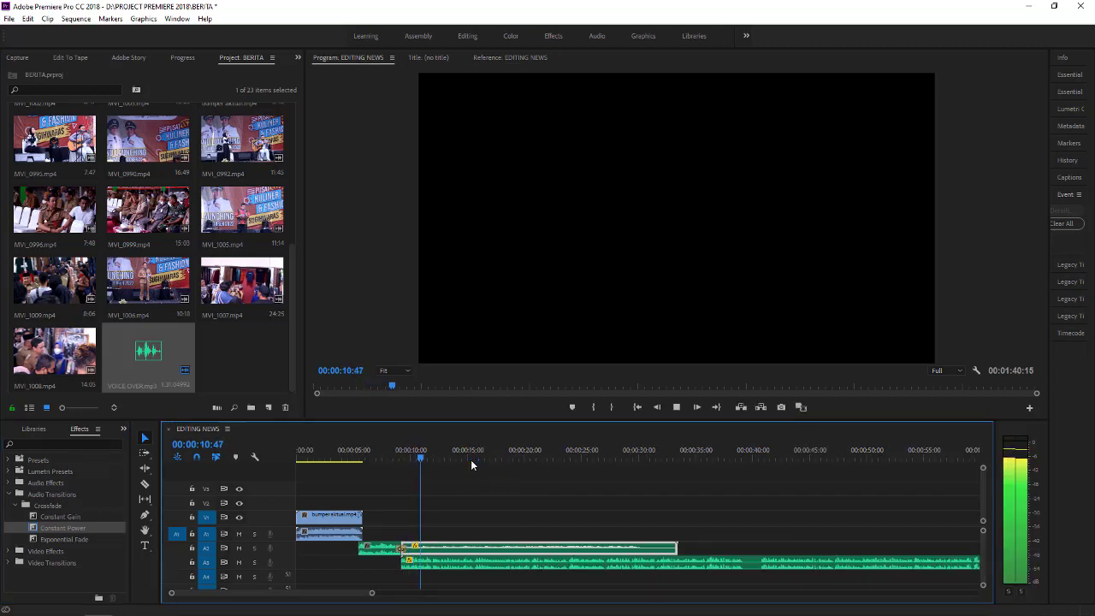
pyautogui.moveTo(679, 545); pyautogui.dragTo(640, 549)
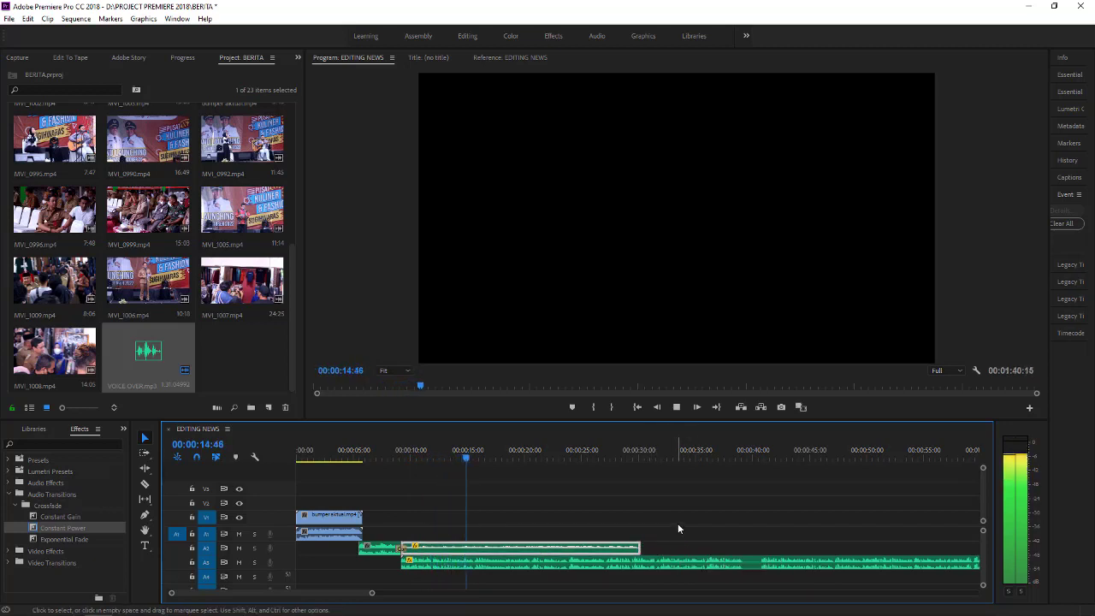
pyautogui.rightClick(585, 566)
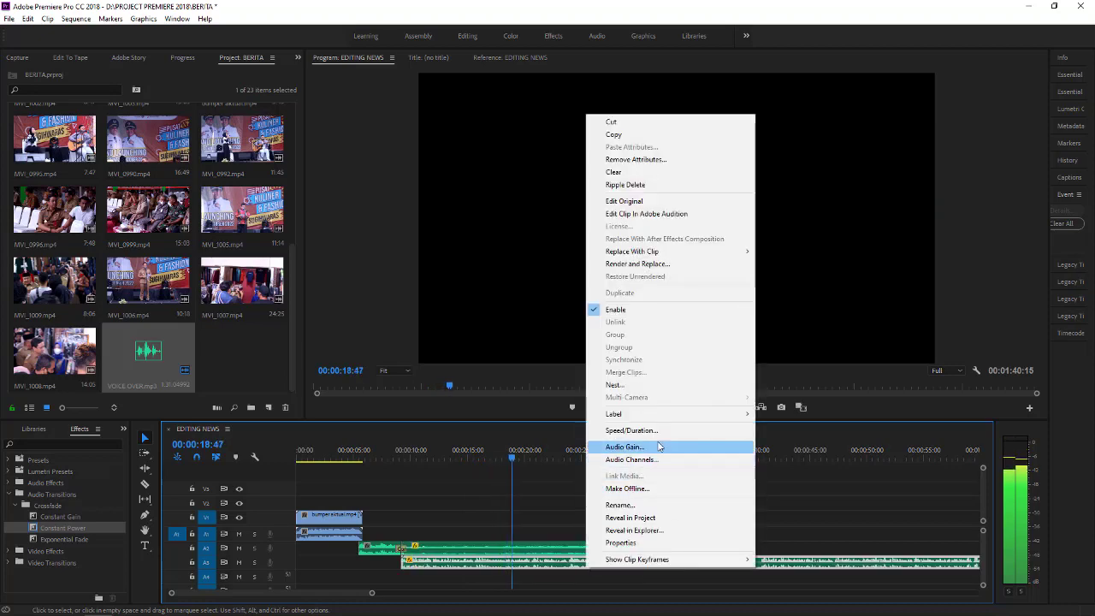
pyautogui.click(625, 447)
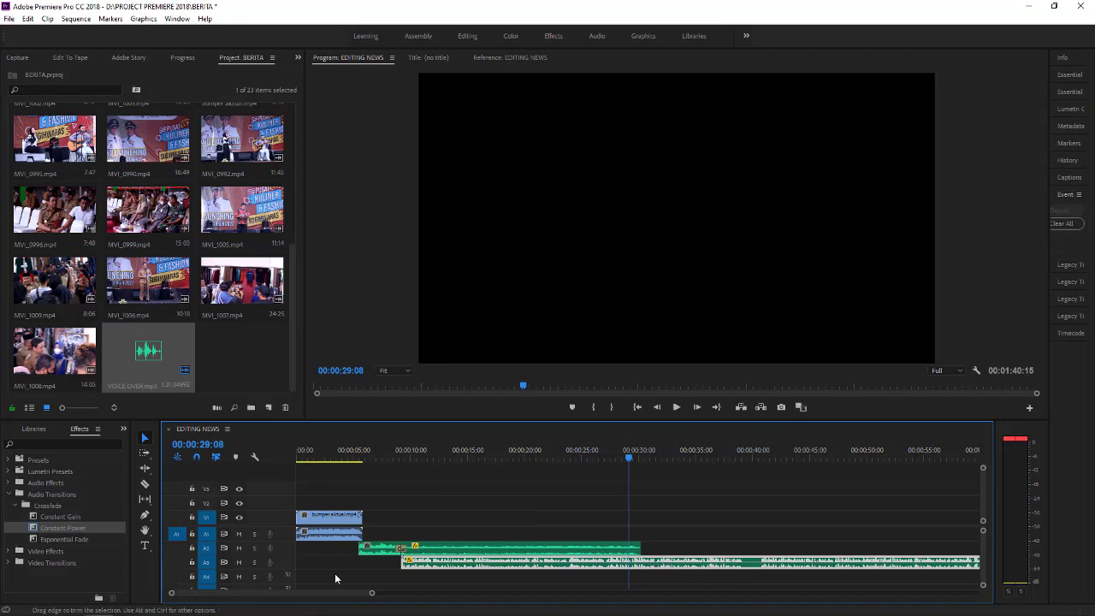
pyautogui.moveTo(322, 597); pyautogui.dragTo(336, 596)
pyautogui.moveTo(172, 352); pyautogui.dragTo(468, 552)
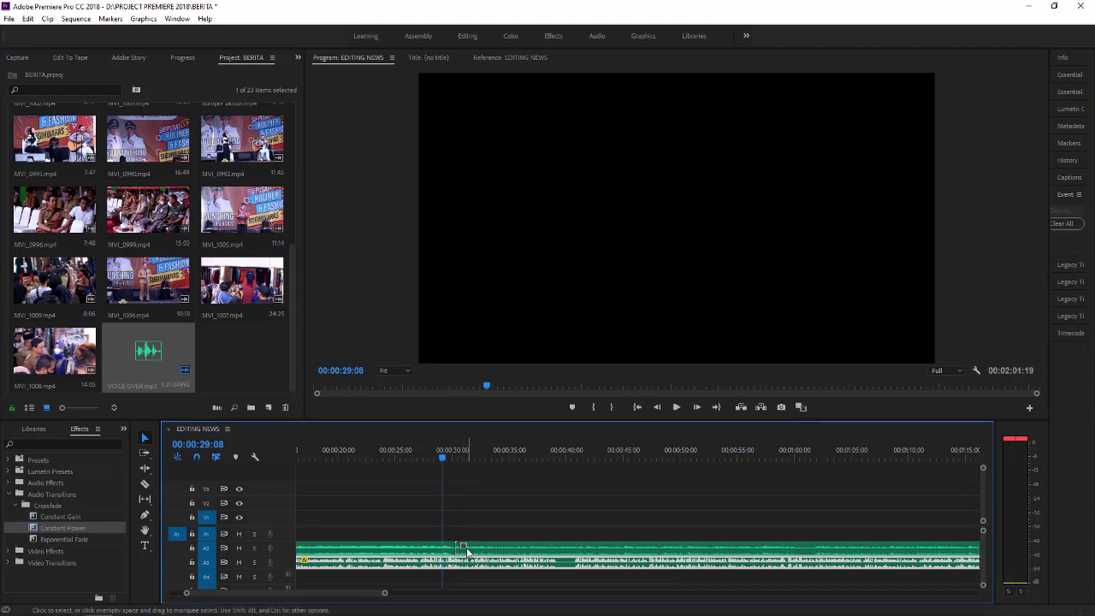
pyautogui.moveTo(452, 451); pyautogui.dragTo(468, 453)
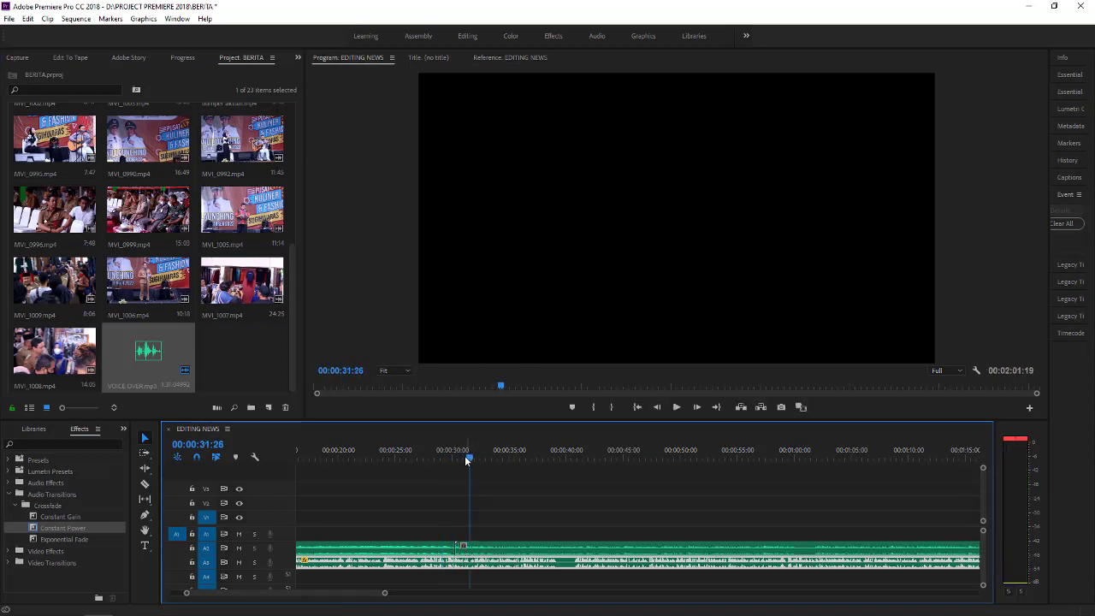
pyautogui.hotkey('ctrl', 'z')
pyautogui.hotkey('ctrl', 'z')
pyautogui.hotkey('ctrl', 'z')
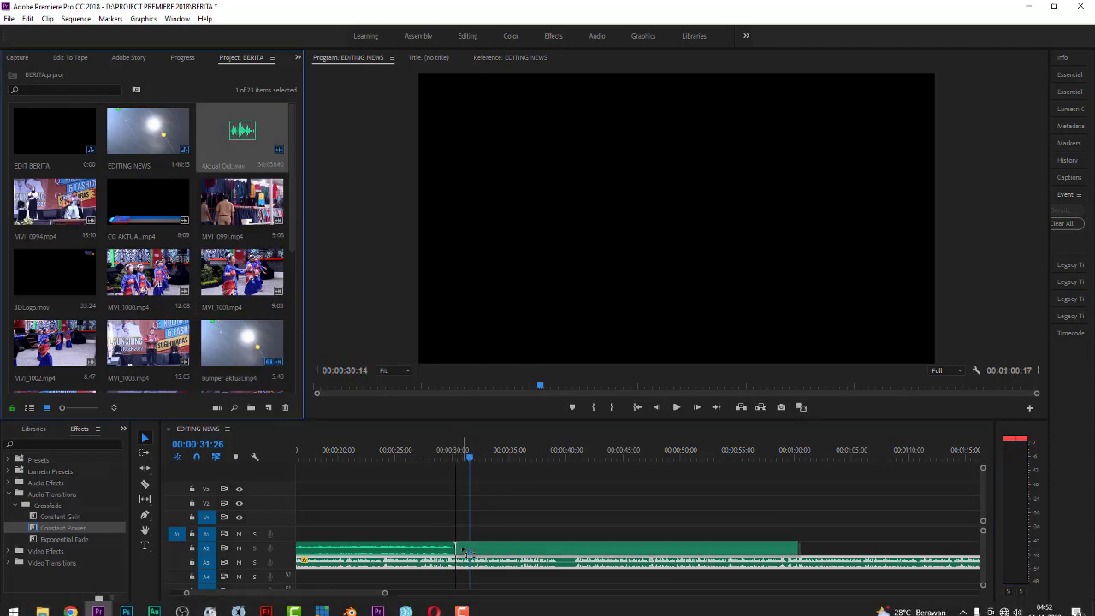
# Continue the music on track A2 with end-to-end copies of Aktual Out.wav from about 0:30 to 1:23, lowering their audio gain.
pyautogui.press('g')
pyautogui.press('Escape')
pyautogui.hotkey('ctrl', 'shift', 'z')
pyautogui.hotkey('ctrl', 'shift', 'z')
pyautogui.hotkey('ctrl', 'shift', 'z')
pyautogui.hotkey('ctrl', 'shift', 'z')
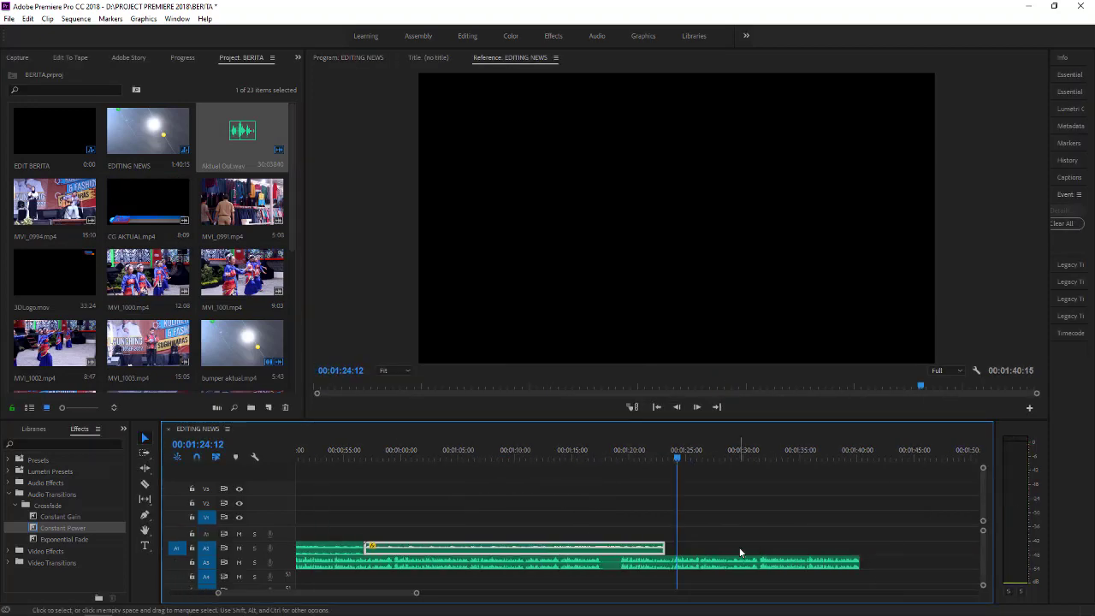
# Add one more lowered Aktual Out.wav copy on track A2 at about 1:23 and trim its end to the voice-over's end.
pyautogui.hotkey('ctrl', 'z')
pyautogui.hotkey('ctrl', 'z')
pyautogui.hotkey('ctrl', 'z')
pyautogui.hotkey('ctrl', 'z')
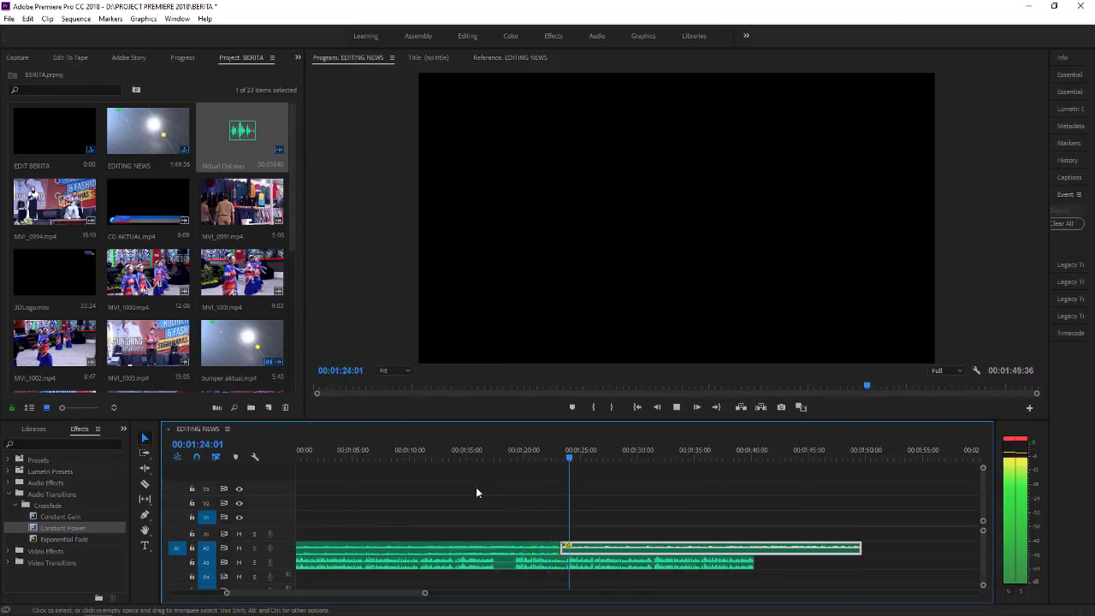
pyautogui.hotkey('ctrl', 'z')
pyautogui.hotkey('ctrl', 'z')
pyautogui.hotkey('ctrl', 'z')
pyautogui.hotkey('ctrl', 'z')
pyautogui.hotkey('ctrl', 'z')
pyautogui.hotkey('ctrl', 'z')
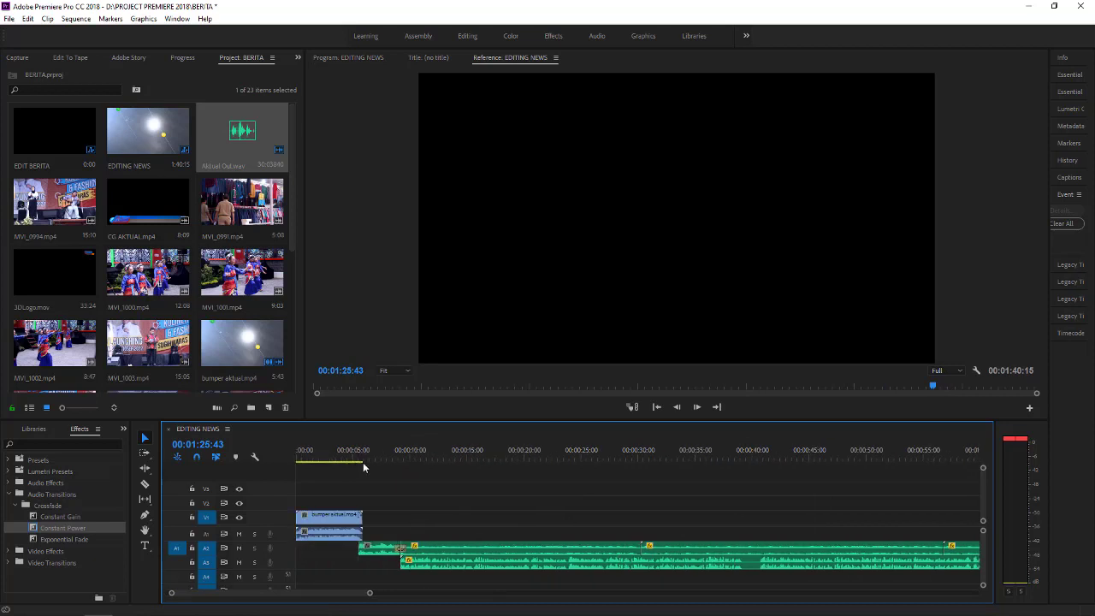
# Play the sequence from the bumper's last seconds into the voice-over to check the audio mix.
pyautogui.click(386, 457)
pyautogui.press('space')
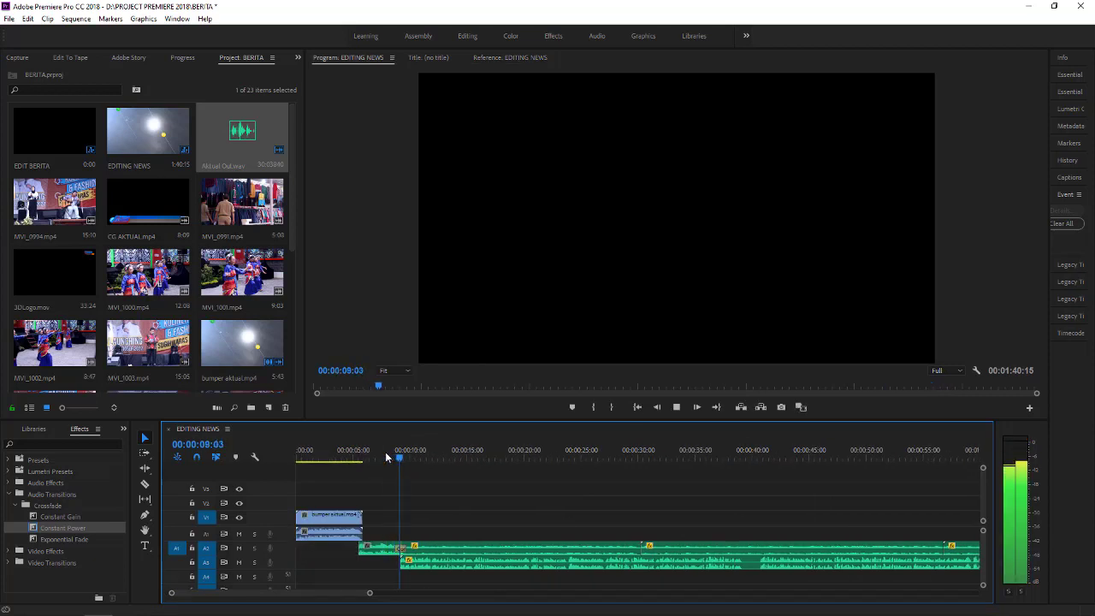
pyautogui.press('space')
pyautogui.press('\\')
pyautogui.click(322, 451)
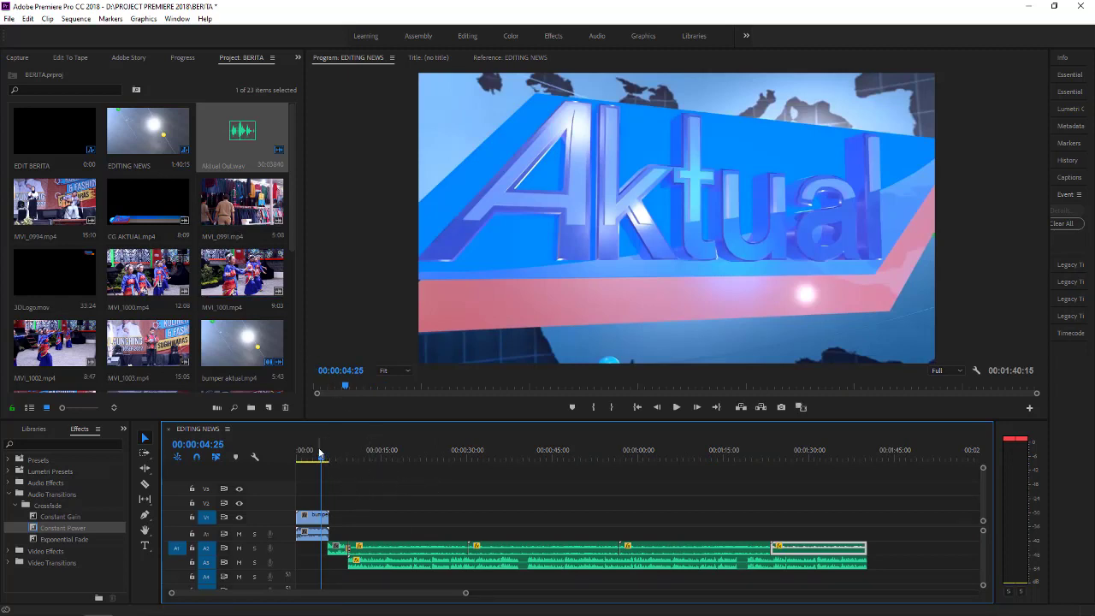
pyautogui.press('=')
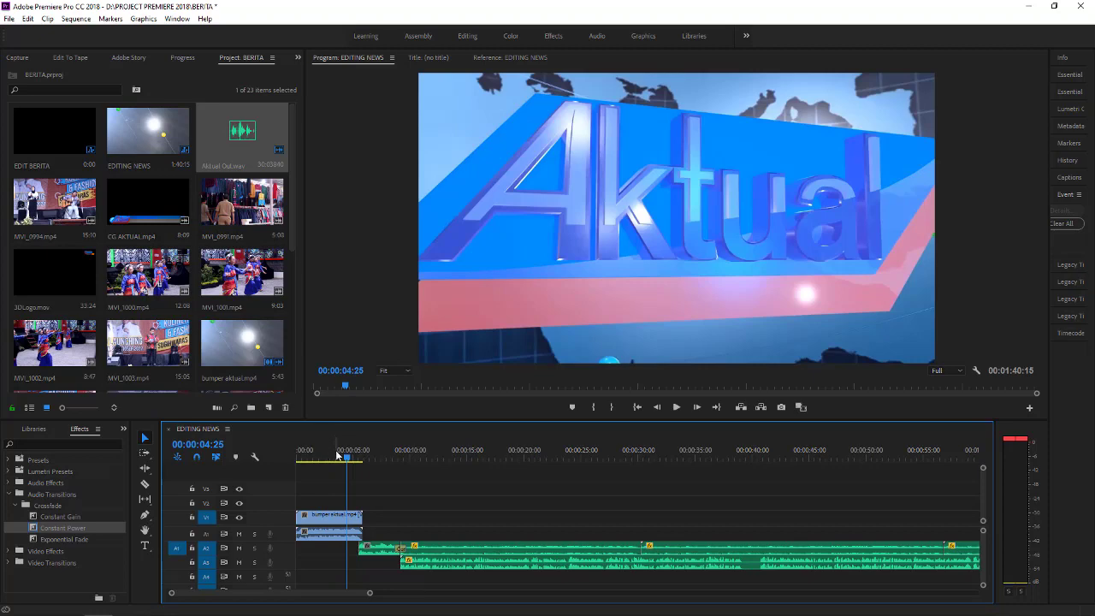
pyautogui.press('space')
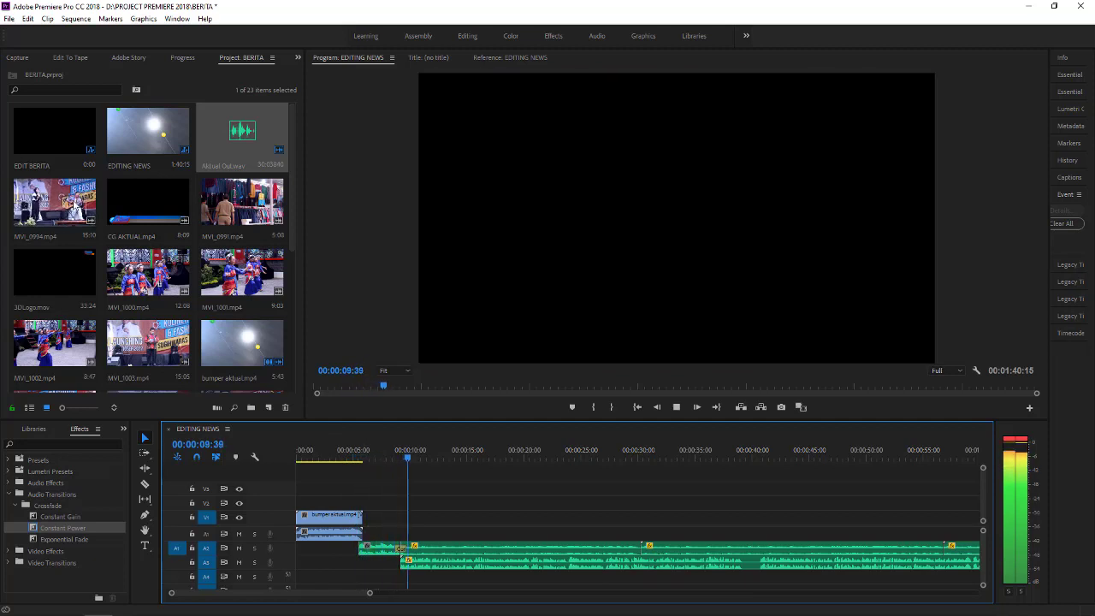
pyautogui.press('space')
# Place shortened MVI_0994.mp4, MVI_0991.mp4 and MVI_1002.mp4 clips after the bumper on track V1 and adjust their audio gain.
pyautogui.moveTo(66, 204); pyautogui.dragTo(458, 543)
pyautogui.moveTo(242, 202); pyautogui.dragTo(466, 516)
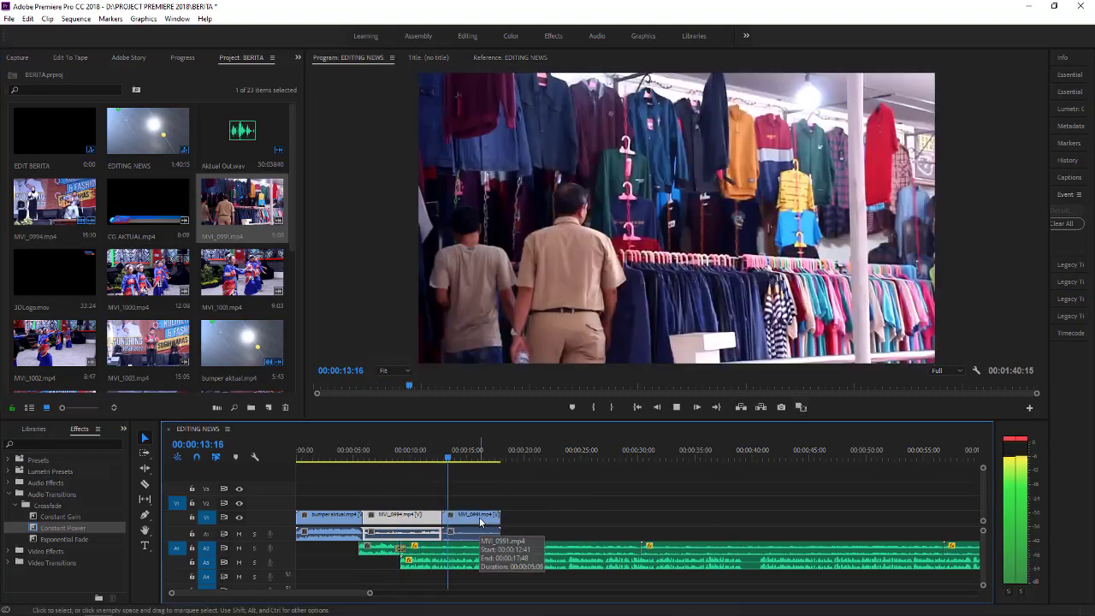
pyautogui.moveTo(243, 273); pyautogui.dragTo(531, 516)
pyautogui.press('g')
pyautogui.press('Return')
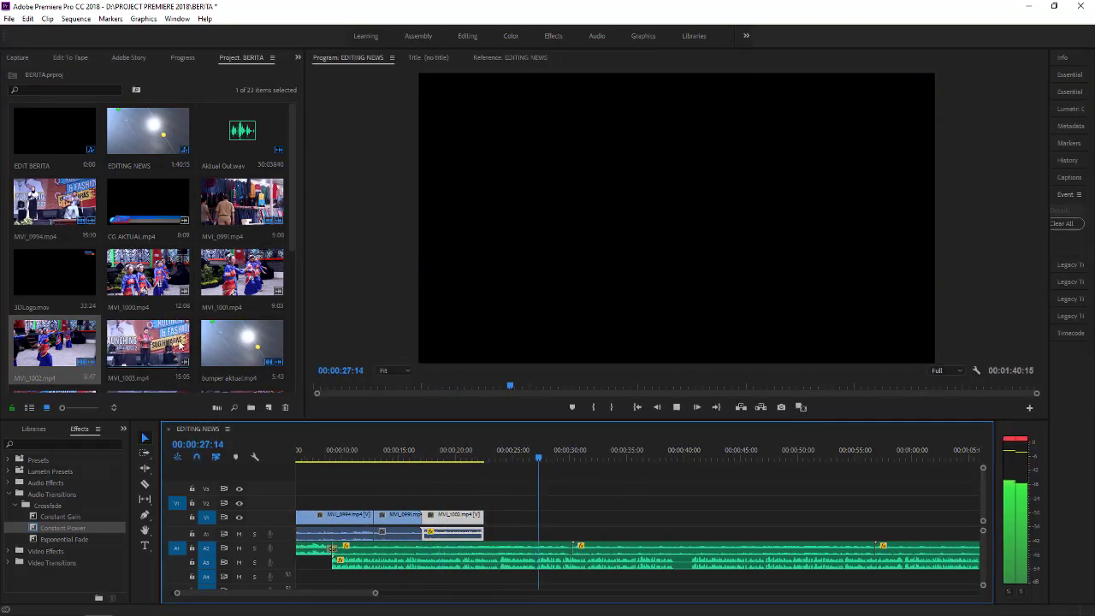
# Append MVI_1003.mp4 and MVI_0999.mp4 on track V1, extending the footage to about 40 seconds, and play it.
pyautogui.scroll(-3, 149, 257)
pyautogui.moveTo(54, 343); pyautogui.dragTo(516, 514)
pyautogui.moveTo(148, 343); pyautogui.dragTo(652, 514)
pyautogui.moveTo(242, 342); pyautogui.dragTo(642, 514)
pyautogui.press('space')
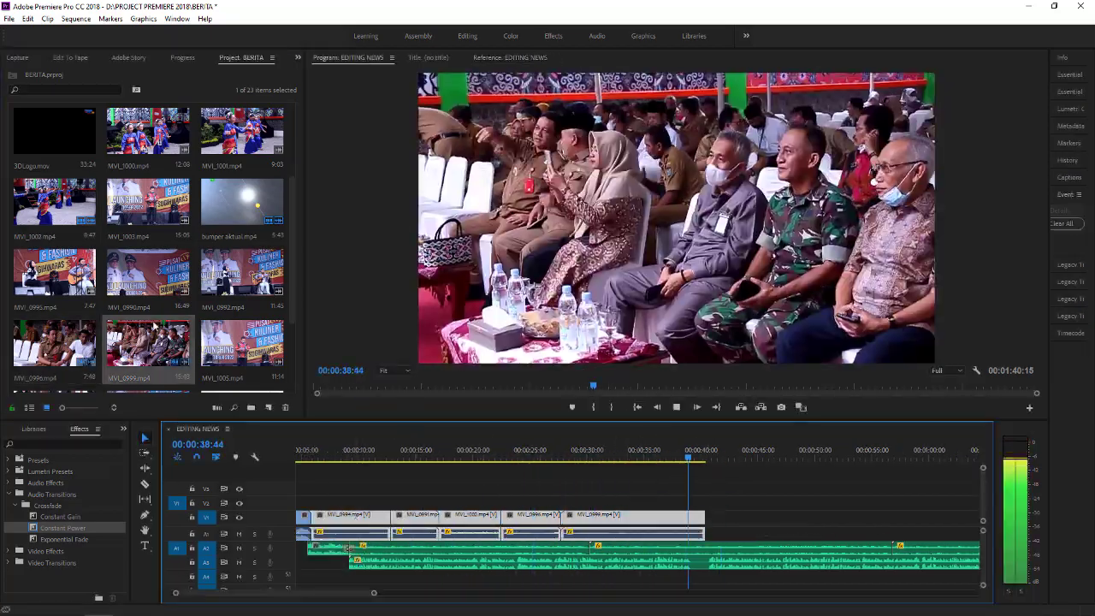
# Append MVI_1005.mp4, MVI_1006.mp4 and MVI_1007.mp4 on track V1 and shorten the end of MVI_1007.mp4.
pyautogui.scroll(-3, 150, 257)
pyautogui.scroll(-3, 149, 257)
pyautogui.moveTo(148, 278); pyautogui.dragTo(599, 514)
pyautogui.moveTo(243, 279); pyautogui.dragTo(655, 514)
pyautogui.press('-')
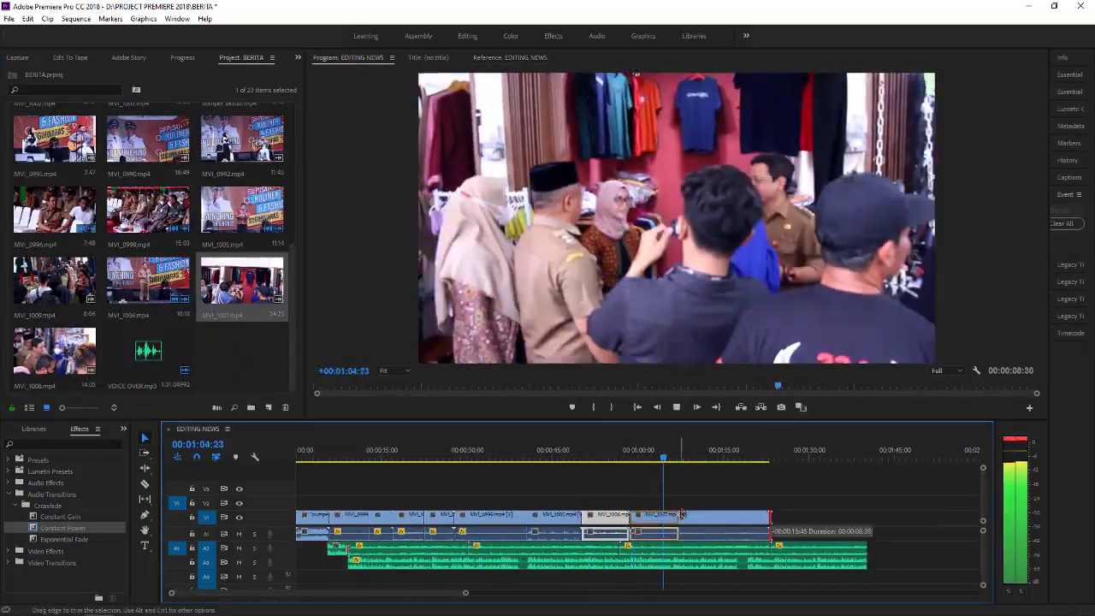
# Append MVI_1008.mp4, MVI_1009.mp4 and MVI_0992.mp4 on track V1 to cover the voice-over's end, and adjust the audio gain of MVI_0992.mp4.
pyautogui.moveTo(54, 350); pyautogui.dragTo(771, 514)
pyautogui.scroll(3, 150, 257)
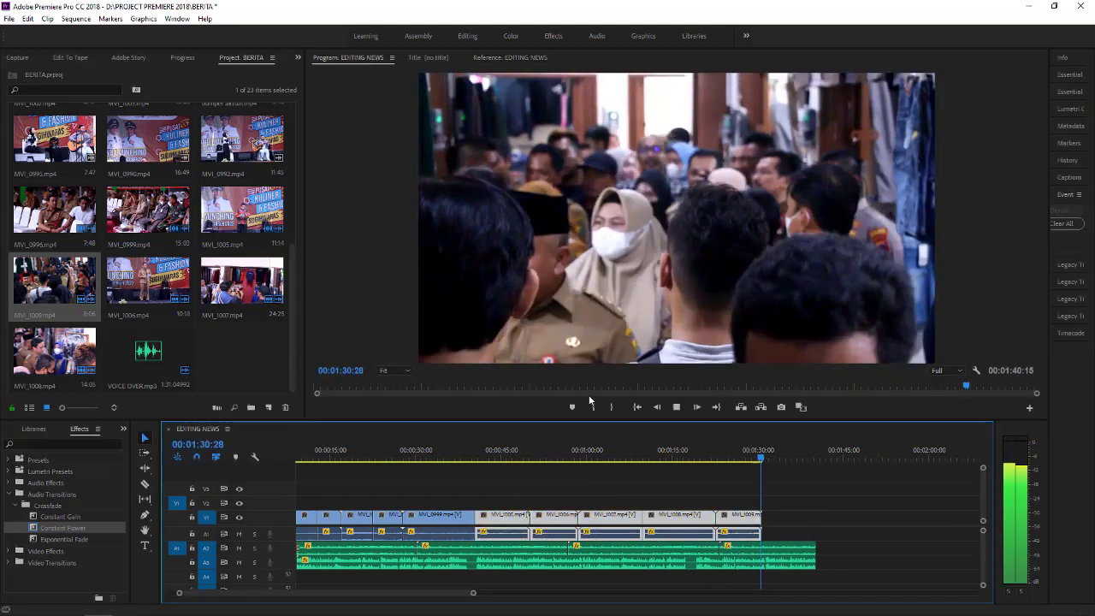
pyautogui.moveTo(242, 351); pyautogui.dragTo(796, 514)
pyautogui.press('g')
pyautogui.press('Return')
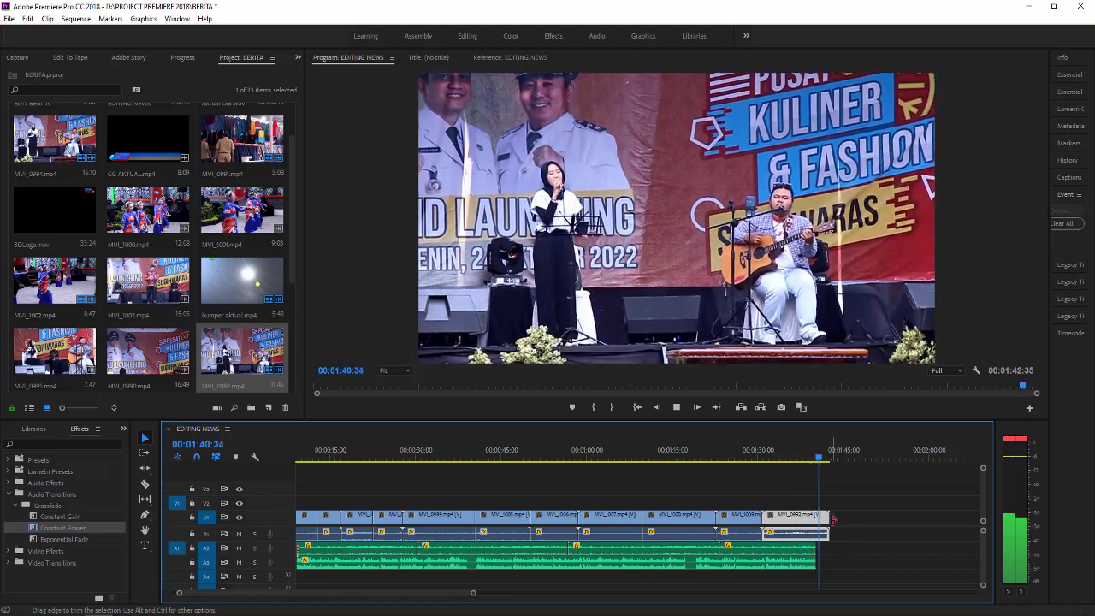
# Extend the end of the background music on track A2 to match the end of the MVI_0992.mp4 clip.
pyautogui.moveTo(817, 558); pyautogui.dragTo(828, 558)
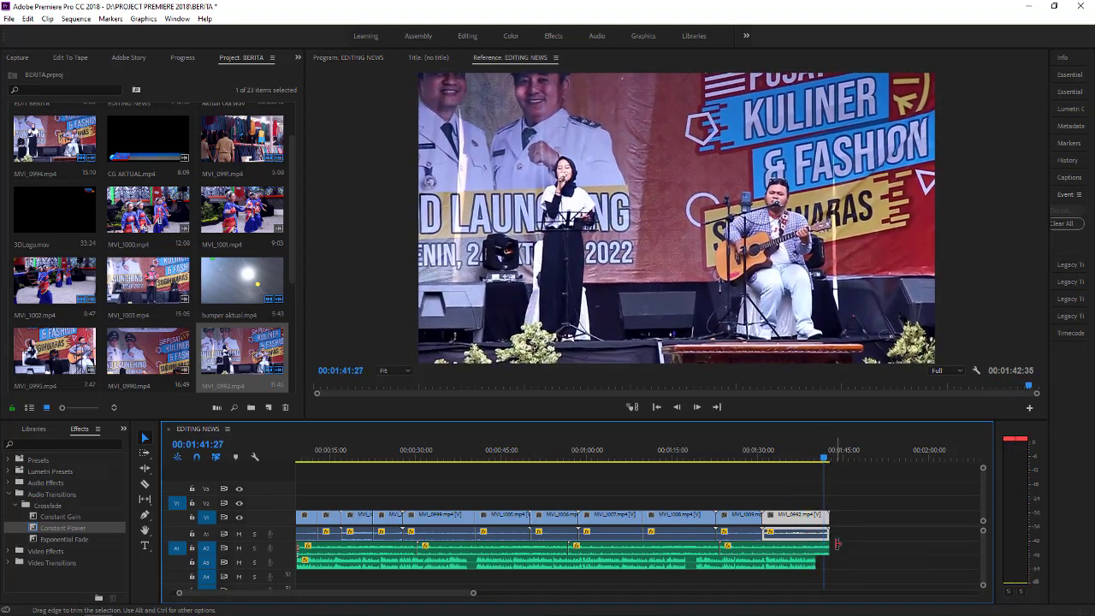
pyautogui.moveTo(399, 592); pyautogui.dragTo(391, 601)
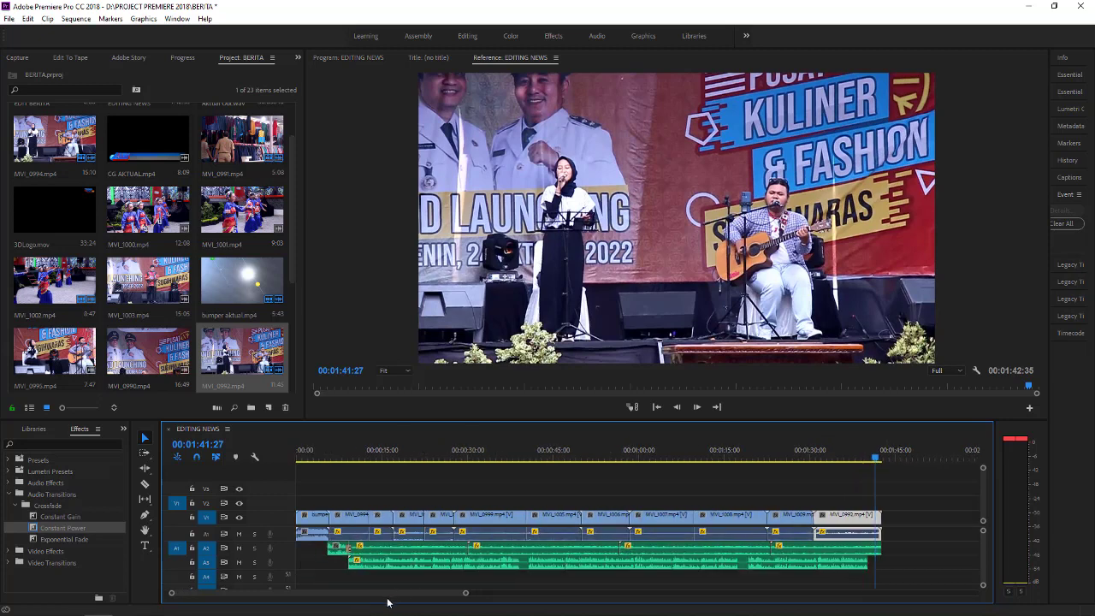
pyautogui.click(348, 451)
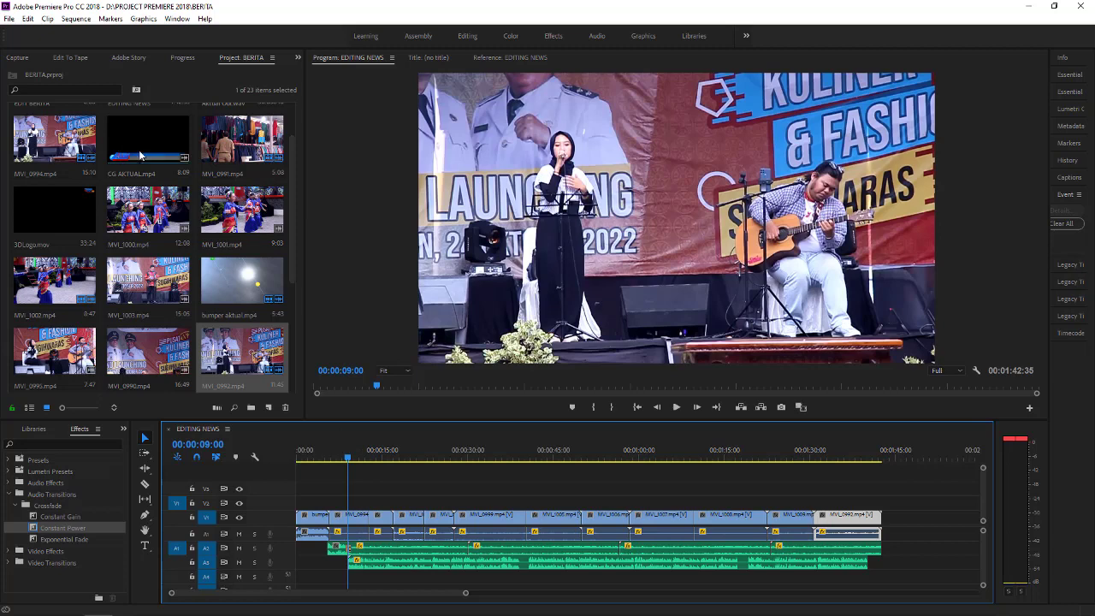
# Place CG AKTUAL.mp4 on track V1 past the end of the footage and scale it to the frame size.
pyautogui.moveTo(142, 155); pyautogui.dragTo(912, 517)
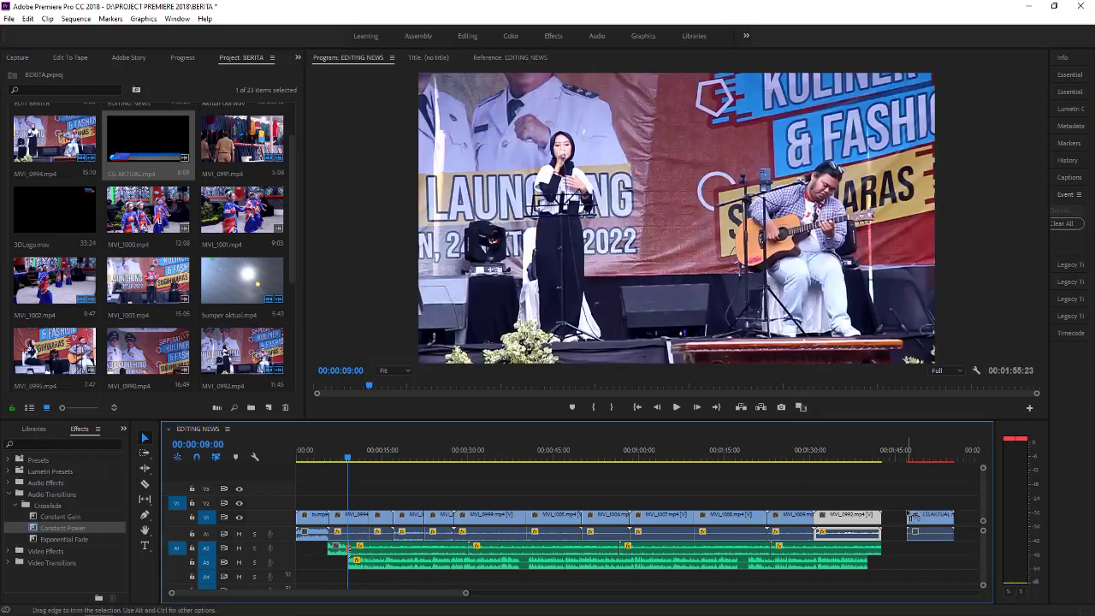
pyautogui.click(919, 453)
pyautogui.rightClick(931, 520)
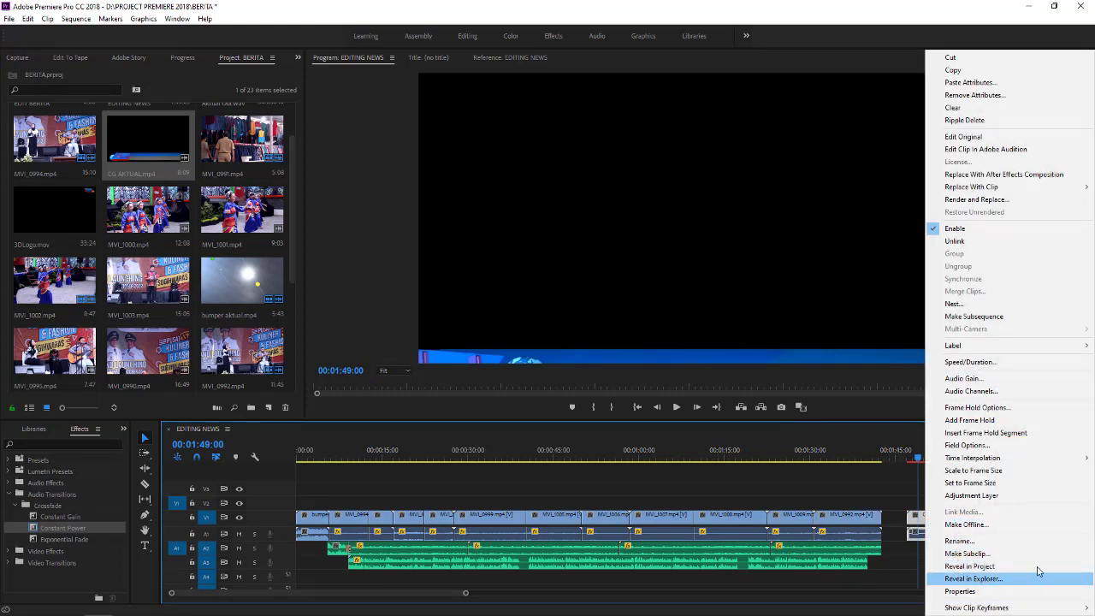
pyautogui.click(1043, 472)
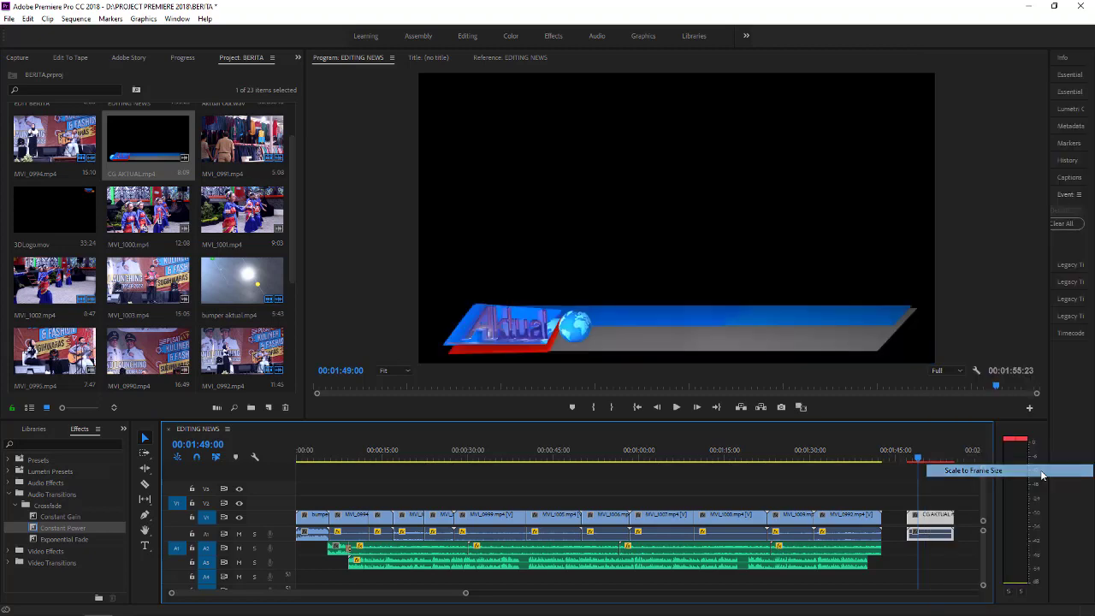
# Unlink CG AKTUAL.mp4, clear its audio, and move its video to track V2 at the start of the first MVI_0994.mp4 clip.
pyautogui.rightClick(932, 526)
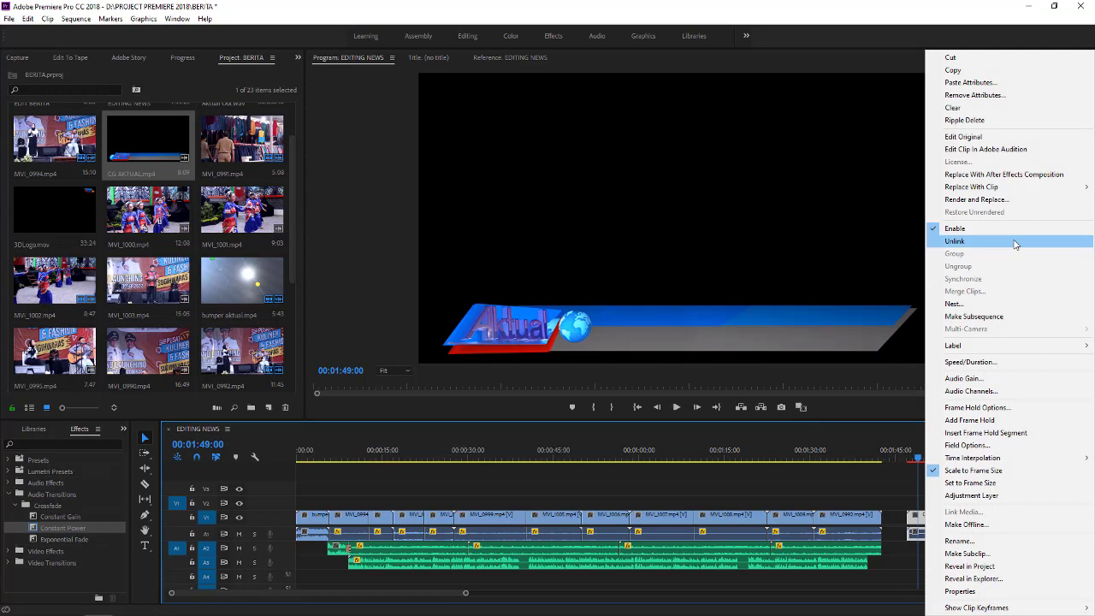
pyautogui.click(1015, 245)
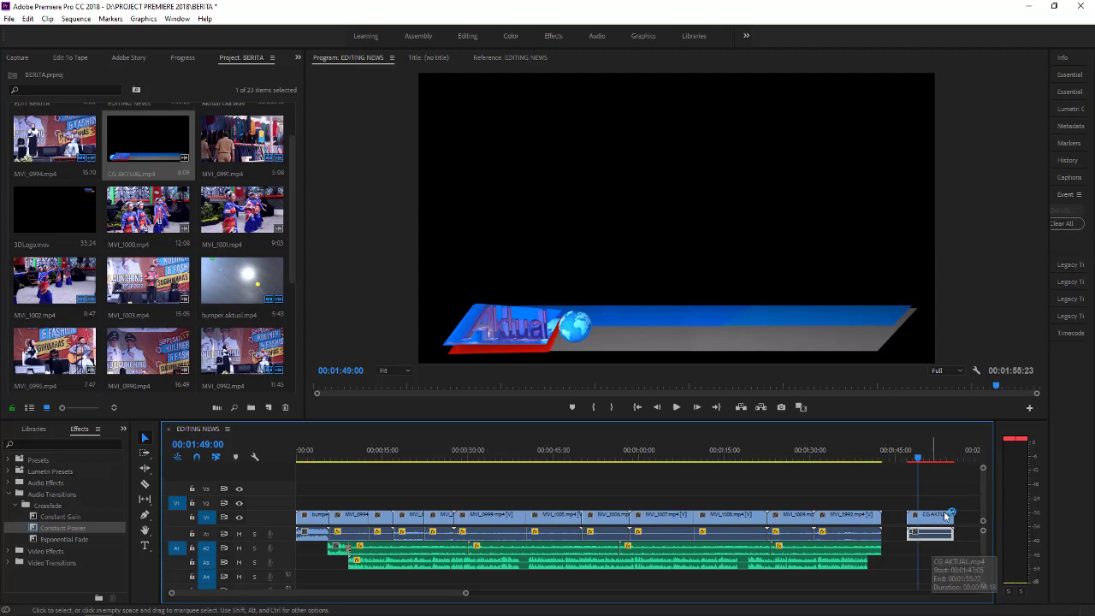
pyautogui.rightClick(945, 516)
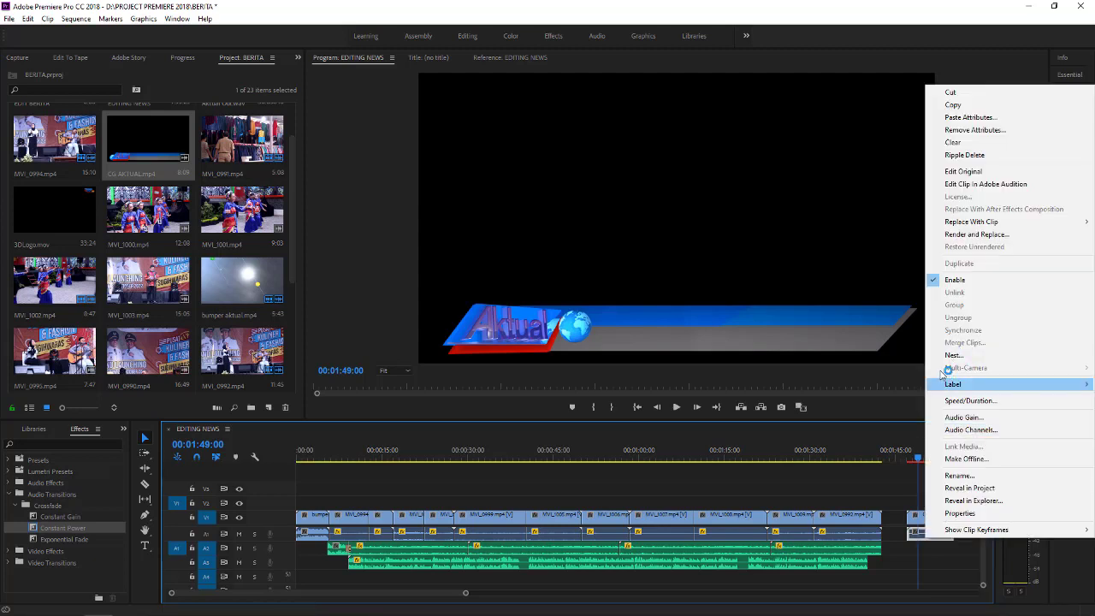
pyautogui.click(963, 142)
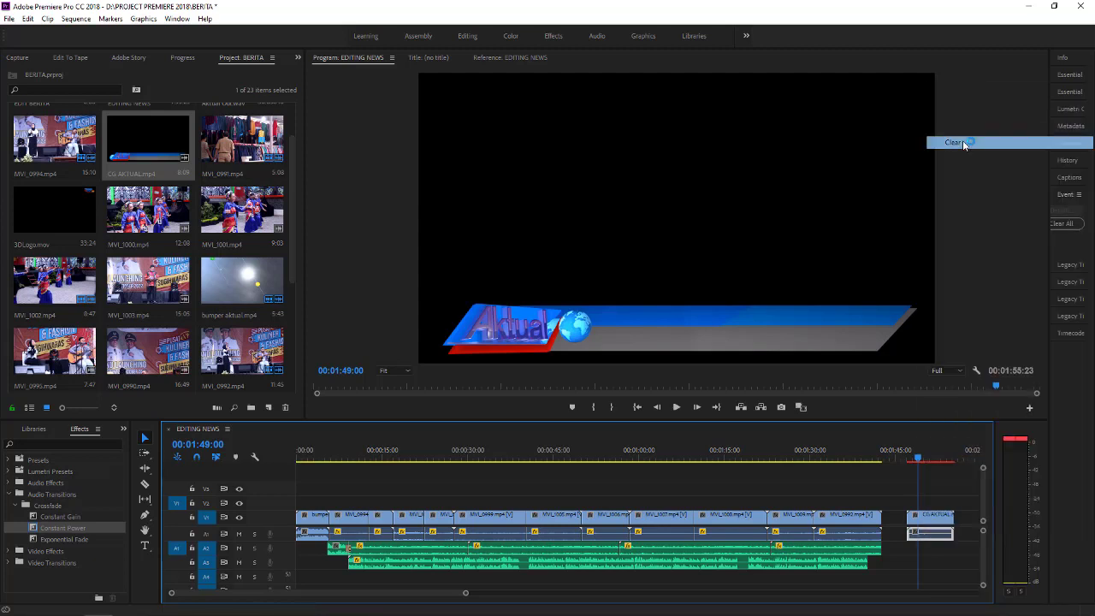
pyautogui.moveTo(932, 516); pyautogui.dragTo(339, 505)
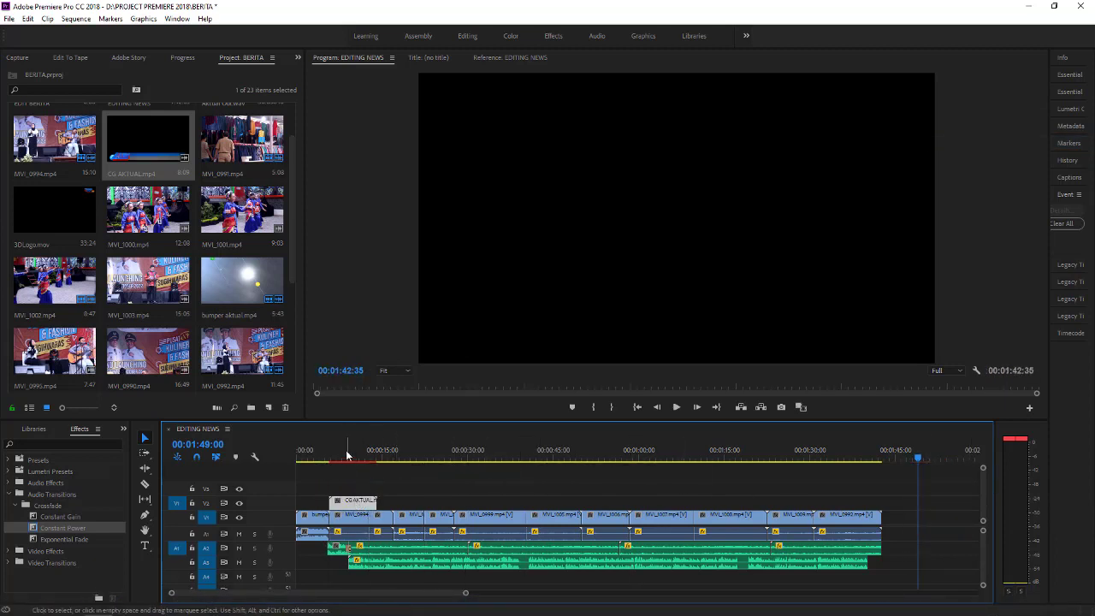
pyautogui.click(346, 455)
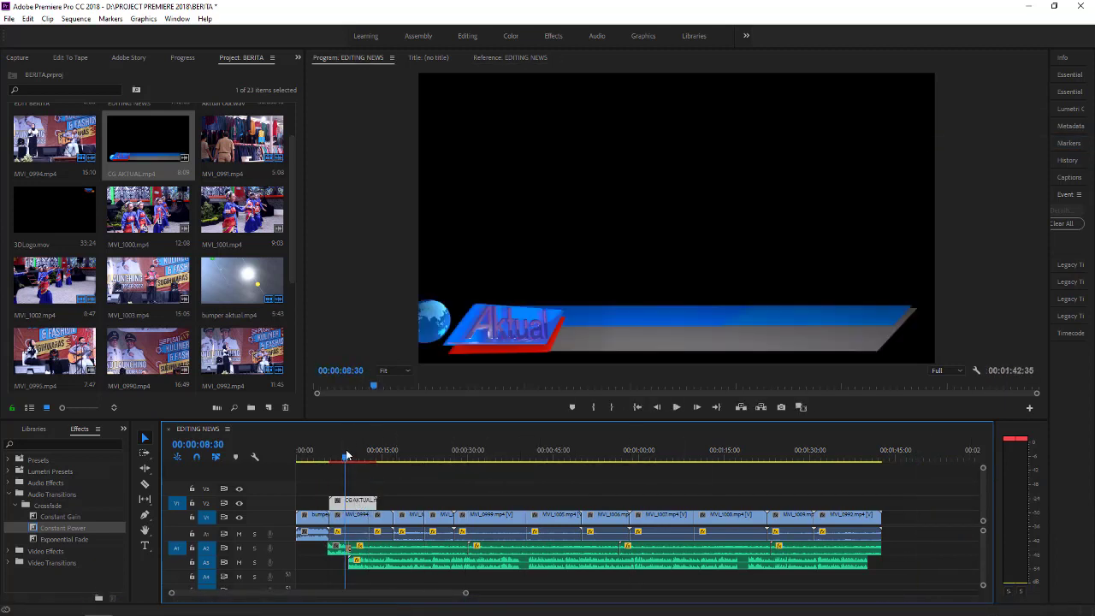
# Find the Luma Key video effect and apply it to the CG AKTUAL.mp4 clip on track V2.
pyautogui.click(98, 443)
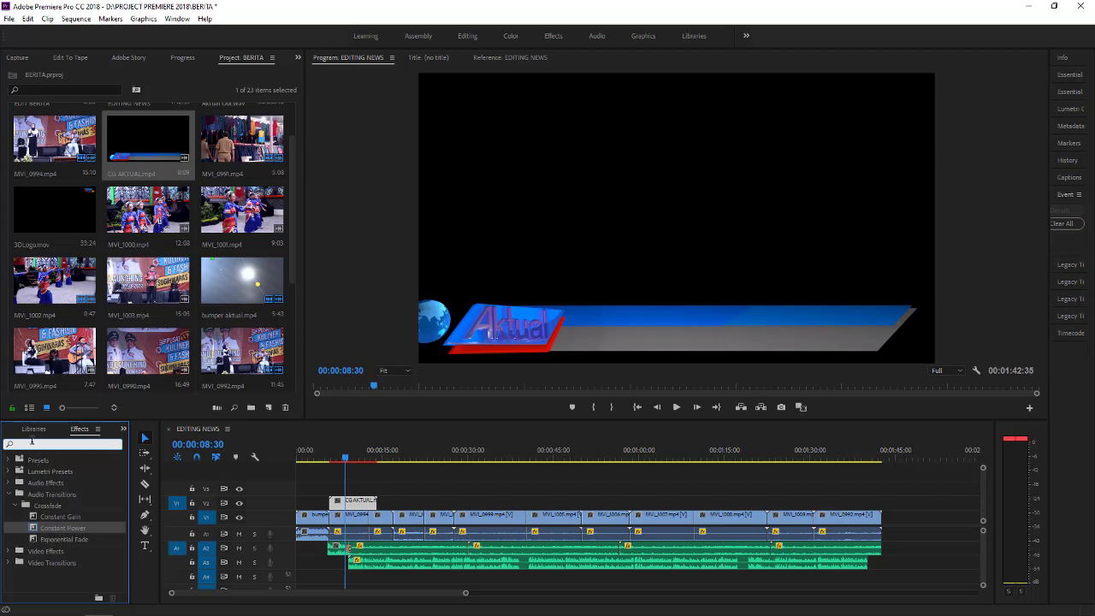
pyautogui.write('Lumet')
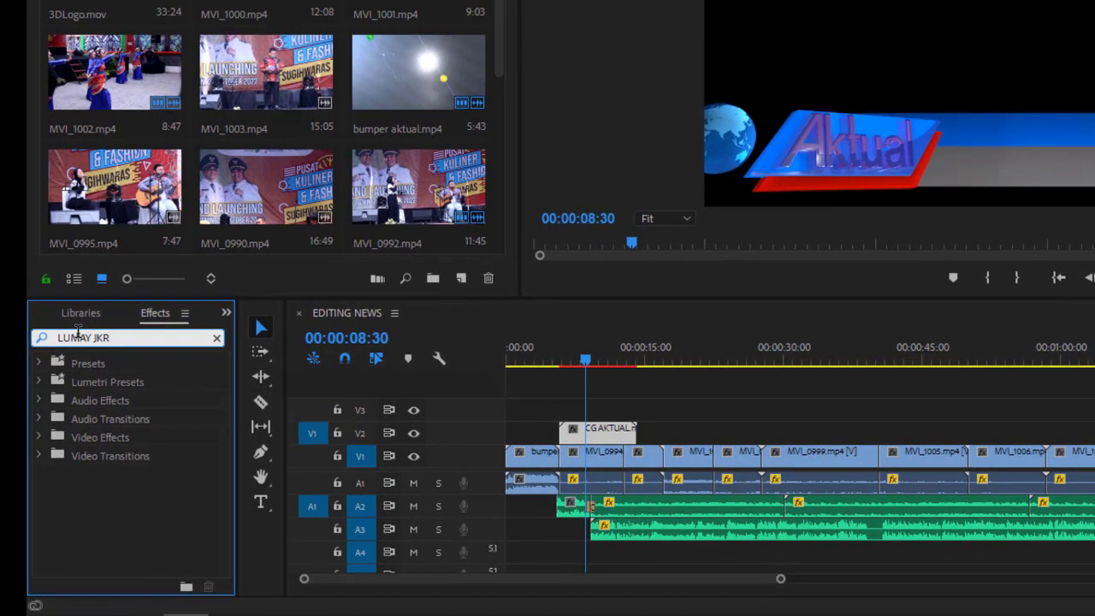
pyautogui.press('BackSpace')
pyautogui.press('BackSpace')
pyautogui.press('BackSpace')
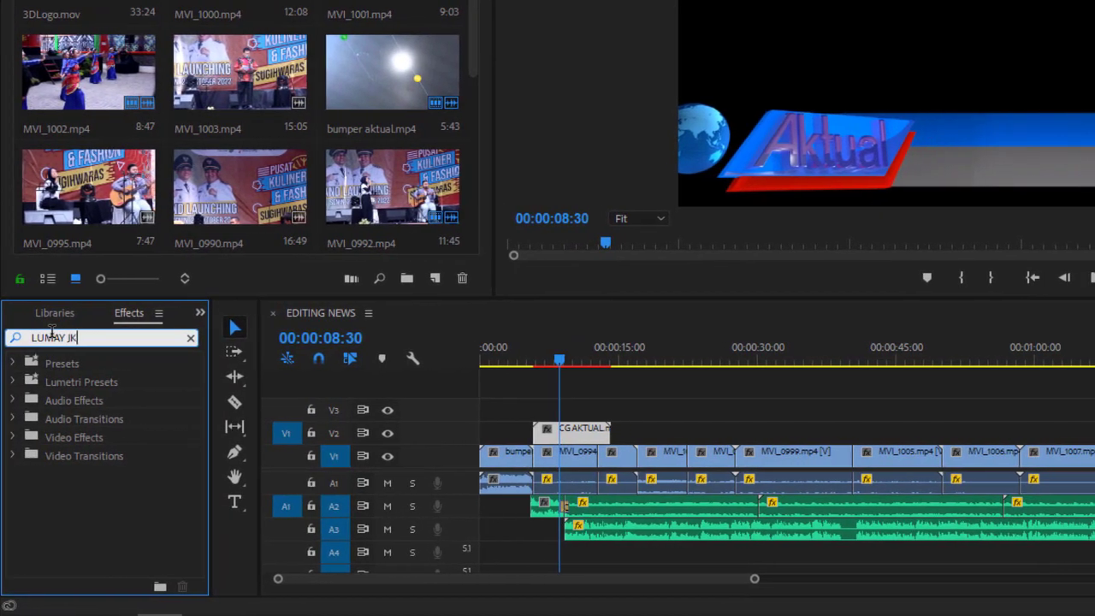
pyautogui.press('BackSpace')
pyautogui.press('BackSpace')
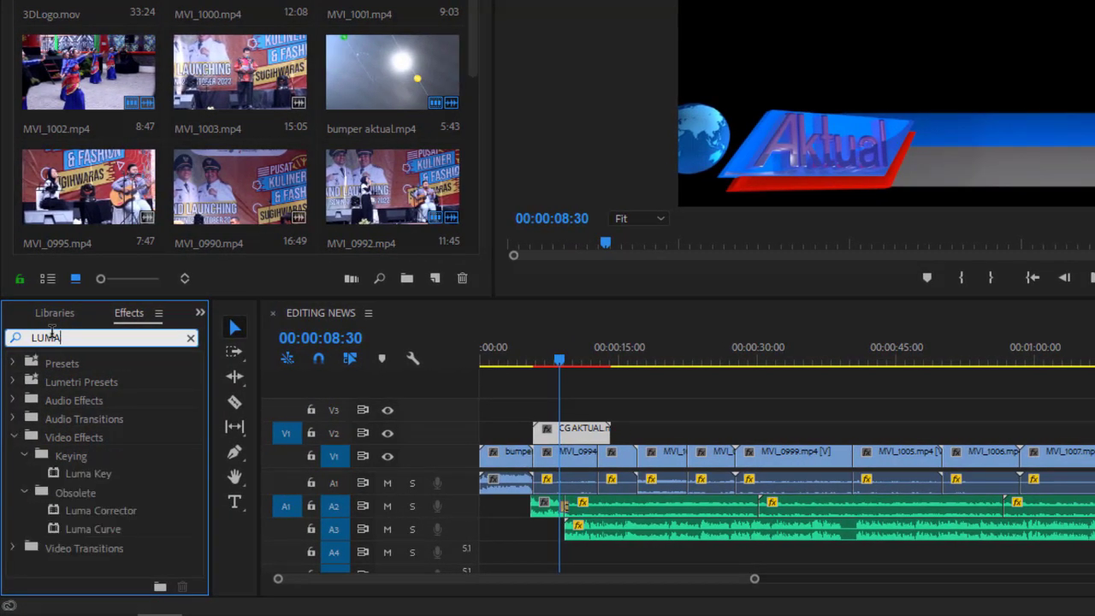
pyautogui.write('KEY')
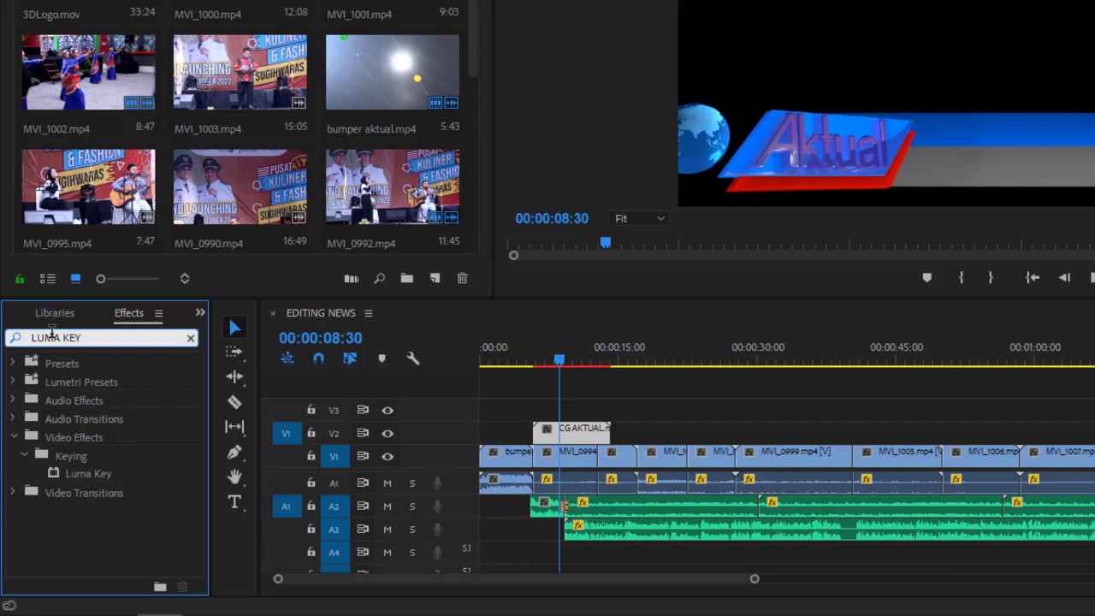
pyautogui.moveTo(112, 476); pyautogui.dragTo(587, 438)
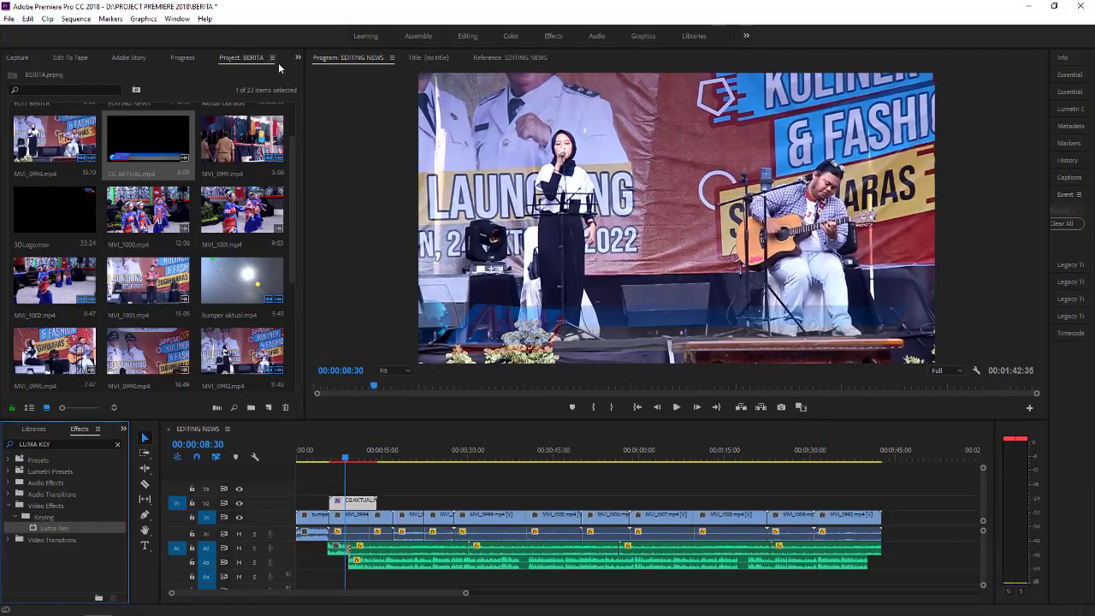
# Set the Luma Key threshold of CG AKTUAL.mp4 to 17% and check the banner at several points over the footage.
pyautogui.click(177, 18)
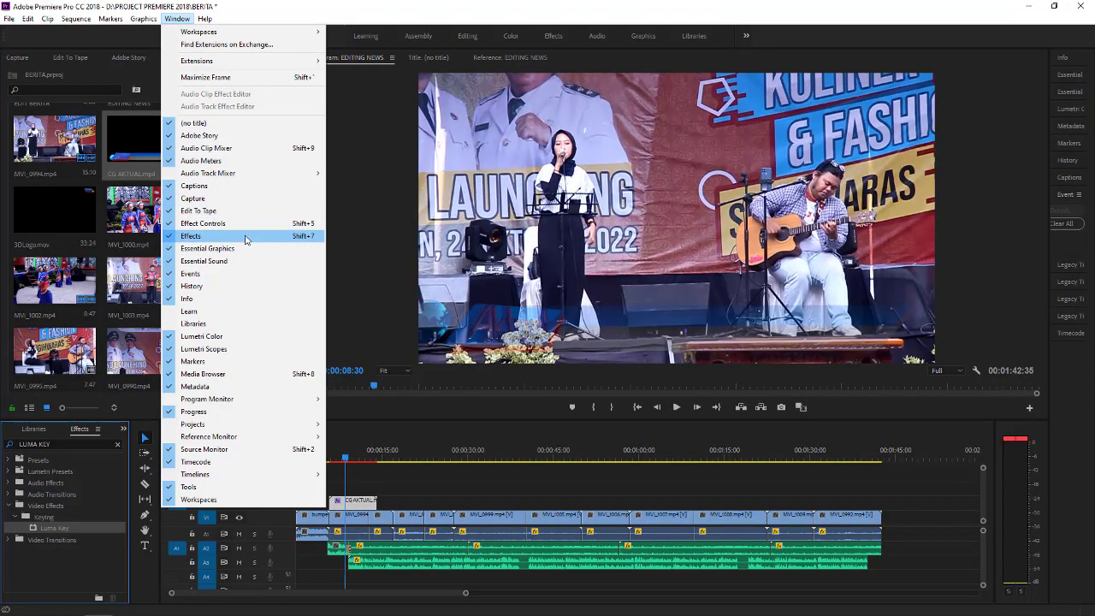
pyautogui.click(304, 225)
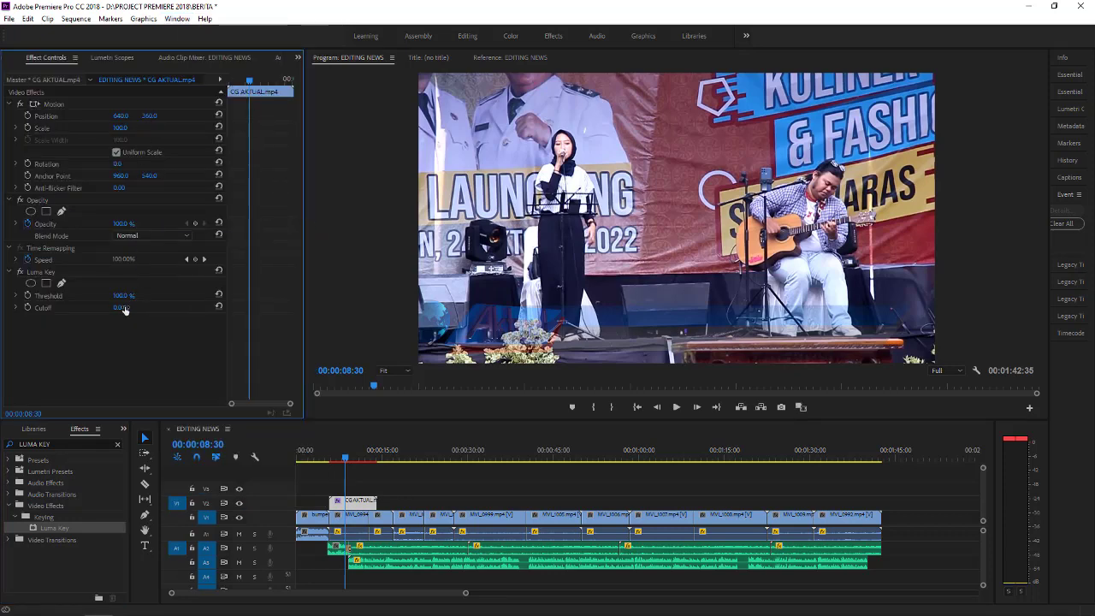
pyautogui.moveTo(126, 299); pyautogui.dragTo(56, 295)
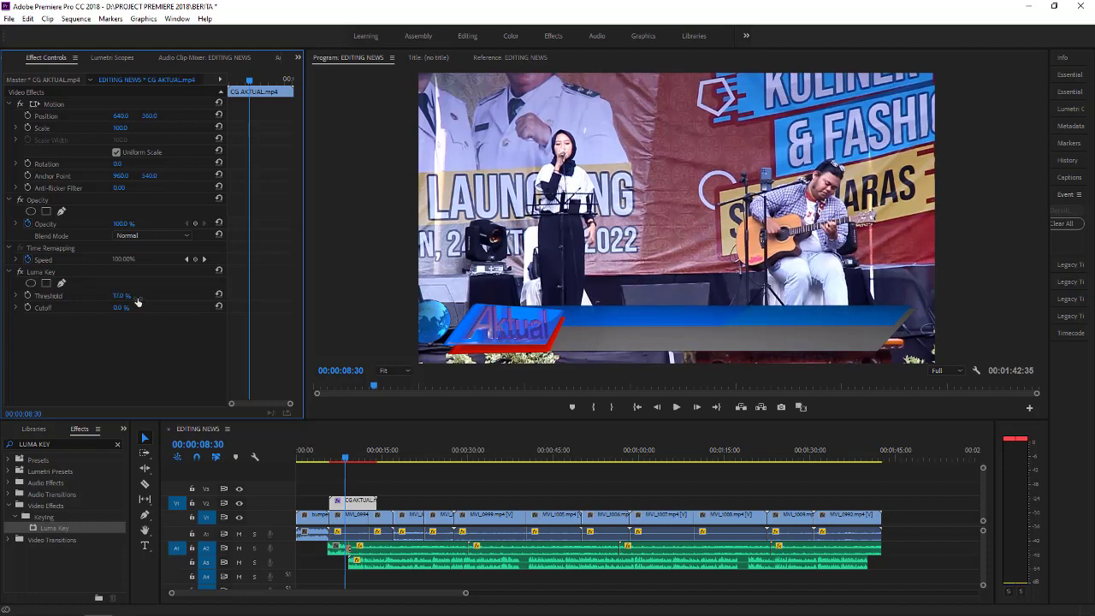
pyautogui.click(127, 296)
pyautogui.moveTo(329, 457); pyautogui.dragTo(337, 457)
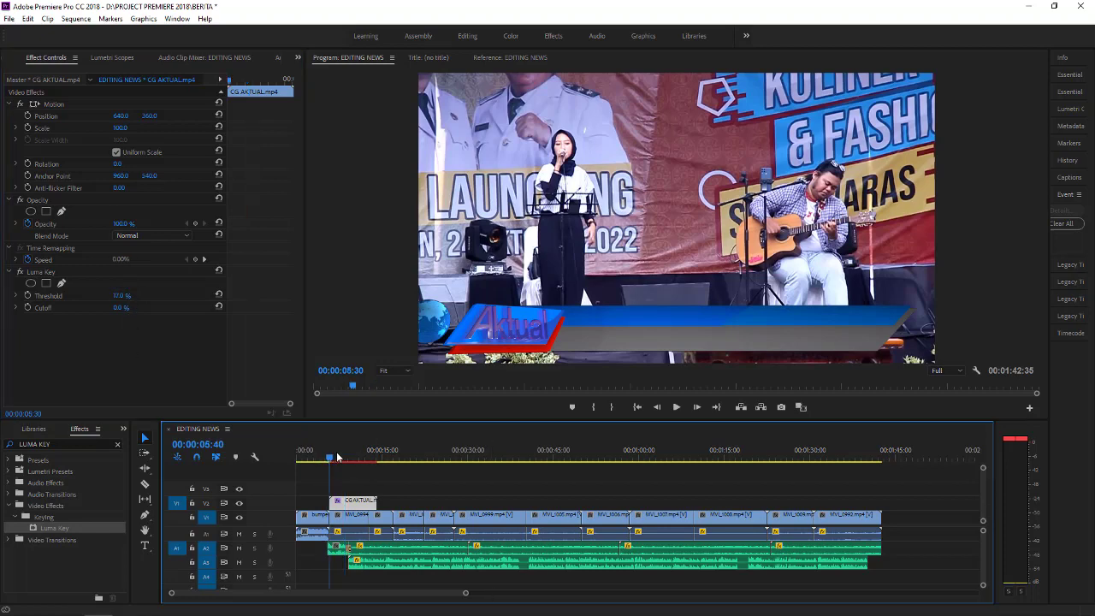
pyautogui.click(337, 456)
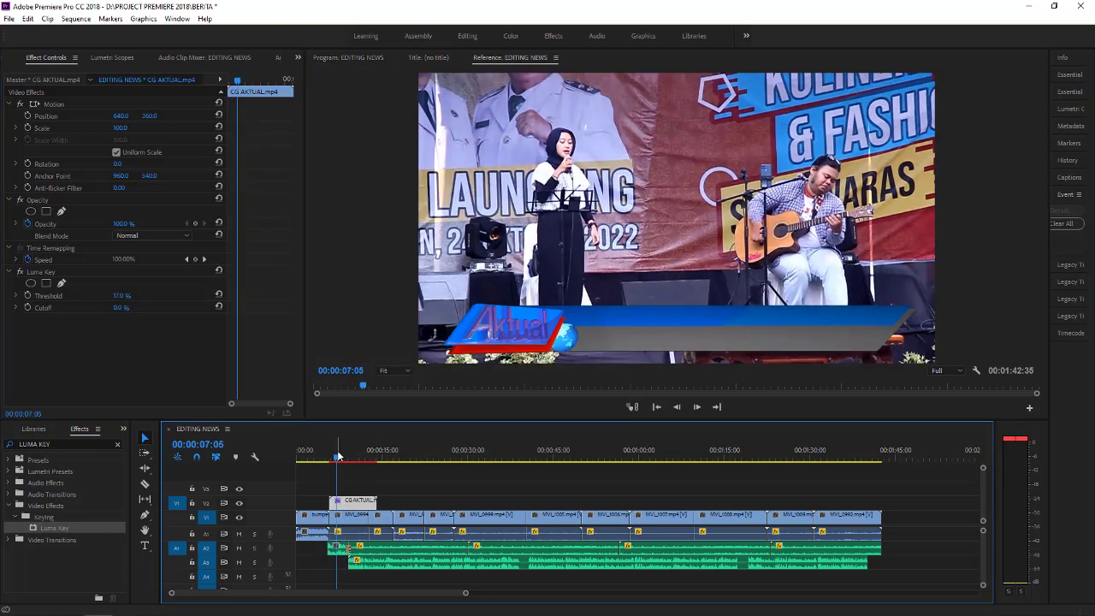
pyautogui.click(348, 451)
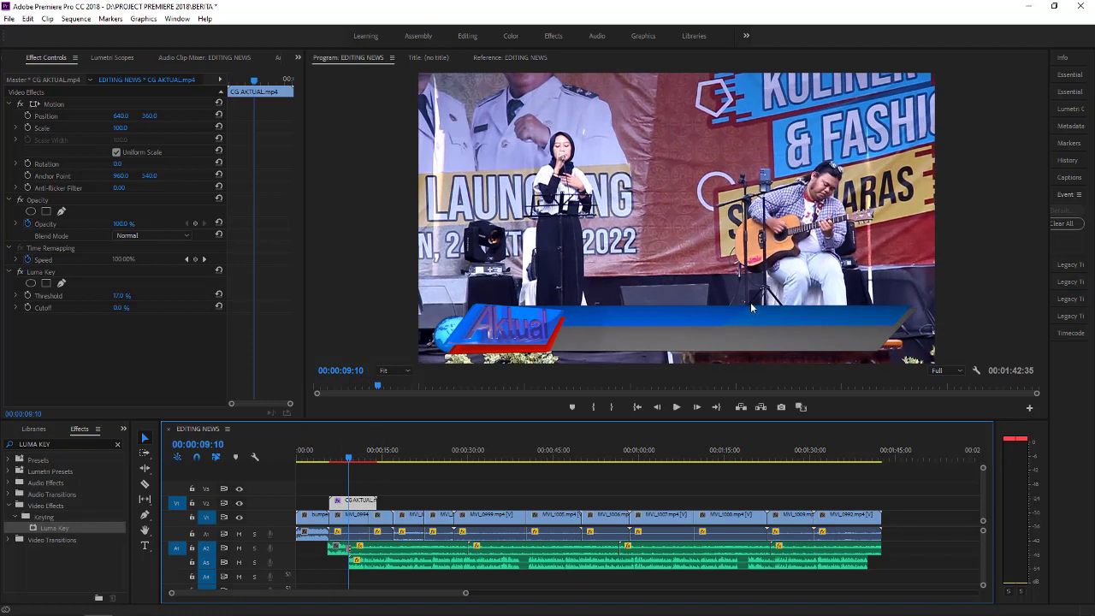
# Target track V2 instead of V1 and paste copies of CG AKTUAL.mp4 back to back up to the end of the footage.
pyautogui.click(205, 517)
pyautogui.click(208, 501)
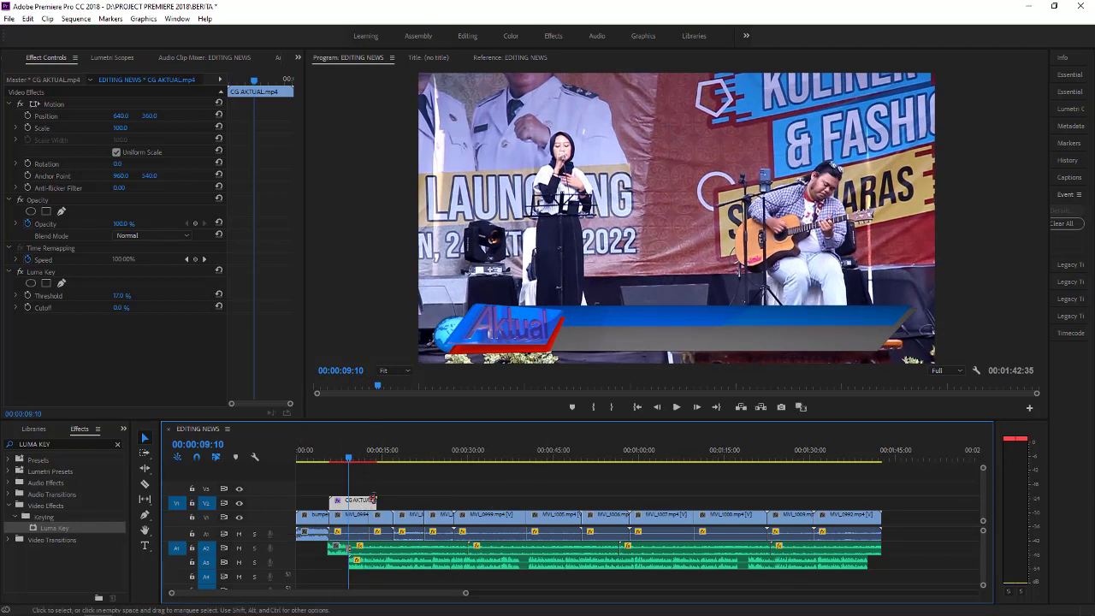
pyautogui.click(398, 445)
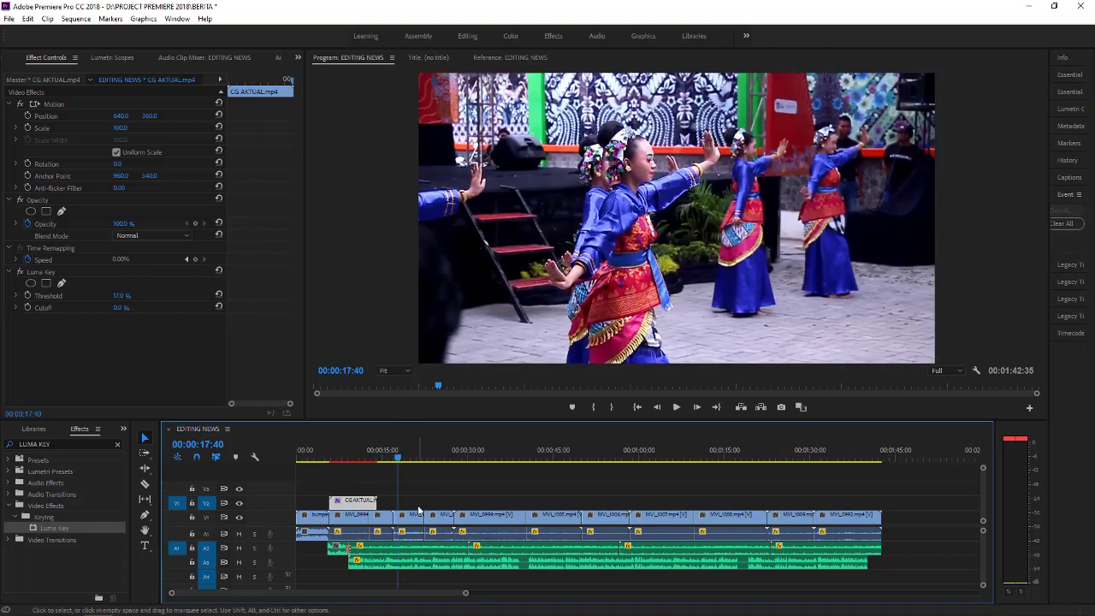
pyautogui.hotkey('ctrl', 'v')
pyautogui.hotkey('ctrl', 'v')
pyautogui.hotkey('ctrl', 'v')
pyautogui.hotkey('ctrl', 'v')
pyautogui.hotkey('ctrl', 'v')
pyautogui.hotkey('ctrl', 'v')
pyautogui.hotkey('ctrl', 'v')
pyautogui.hotkey('ctrl', 'v')
pyautogui.hotkey('ctrl', 'v')
pyautogui.hotkey('ctrl', 'v')
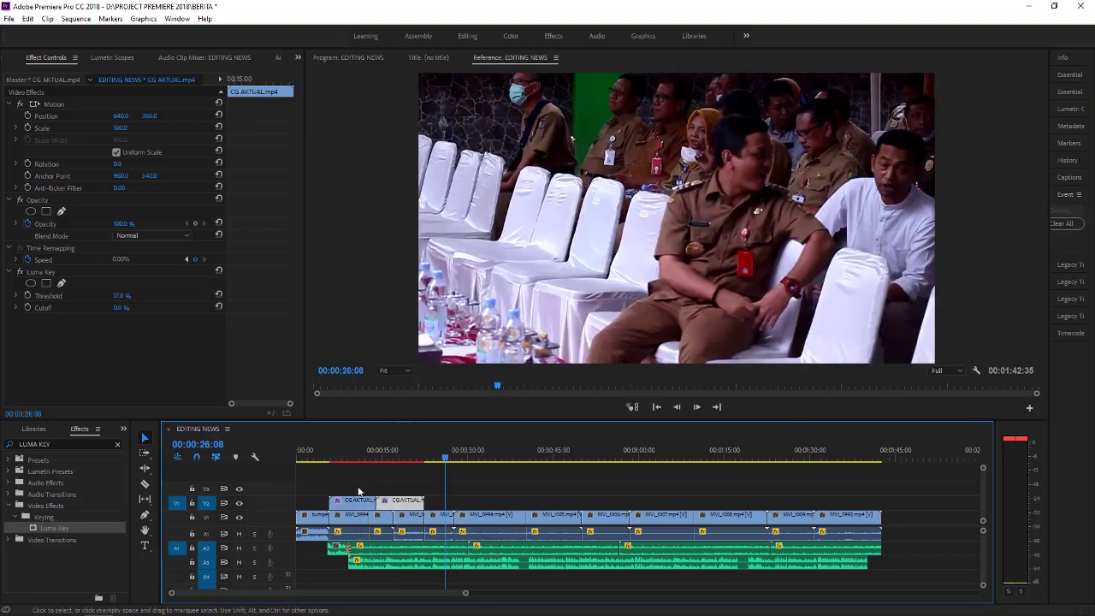
# Move the playhead to 00:00:09:35 and make V3 the source and target track instead of V2.
pyautogui.click(352, 458)
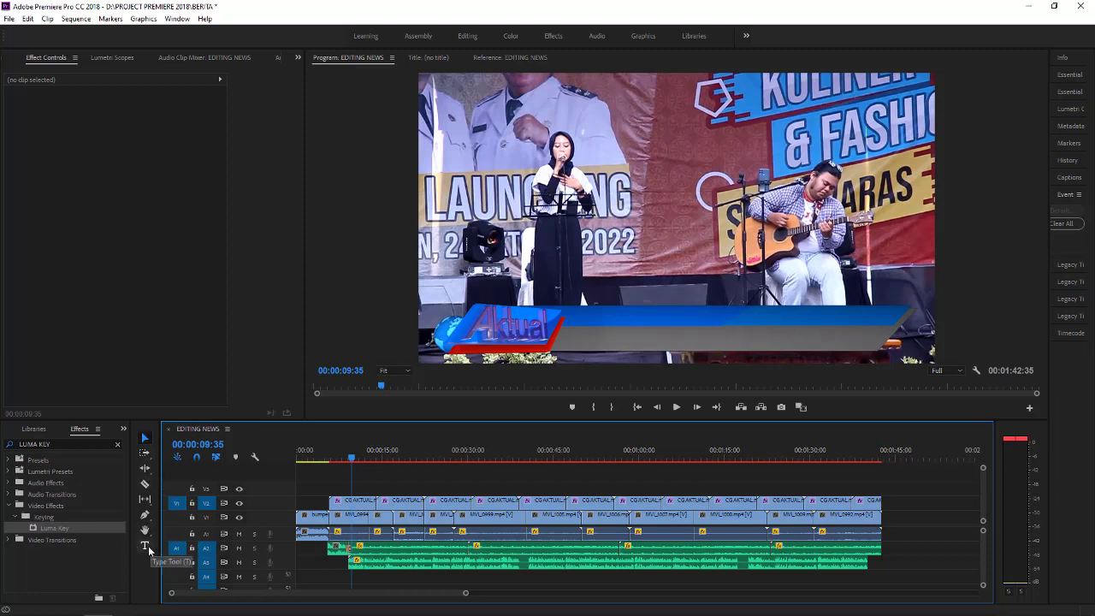
pyautogui.click(176, 489)
pyautogui.click(205, 489)
pyautogui.click(205, 503)
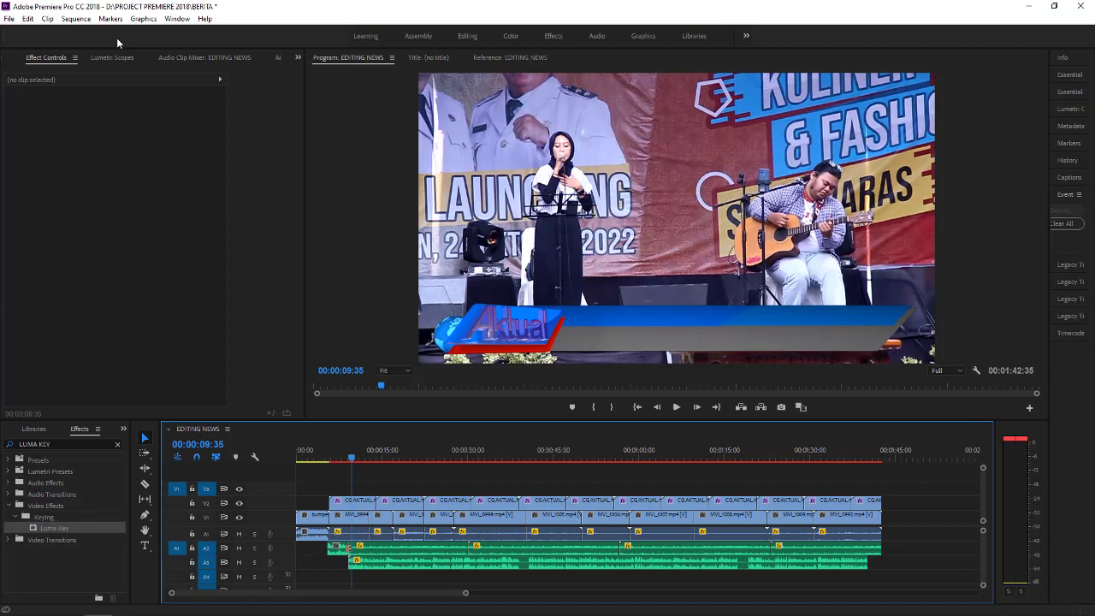
# Add the text "Kota Pekalongan" with the Type tool at the upper edge of the Aktual banner.
pyautogui.click(143, 547)
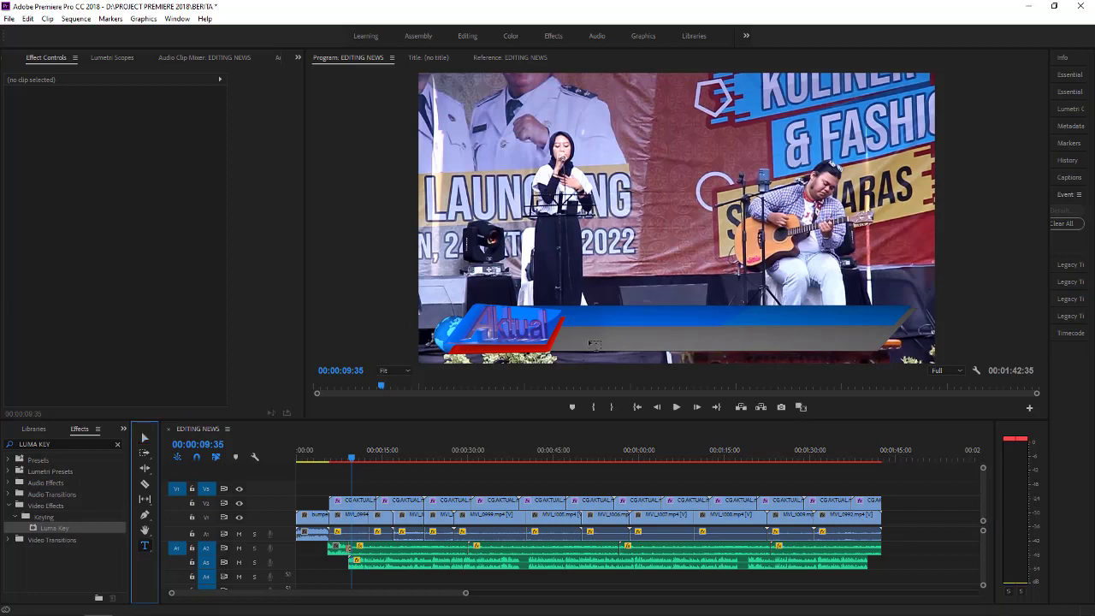
pyautogui.click(597, 310)
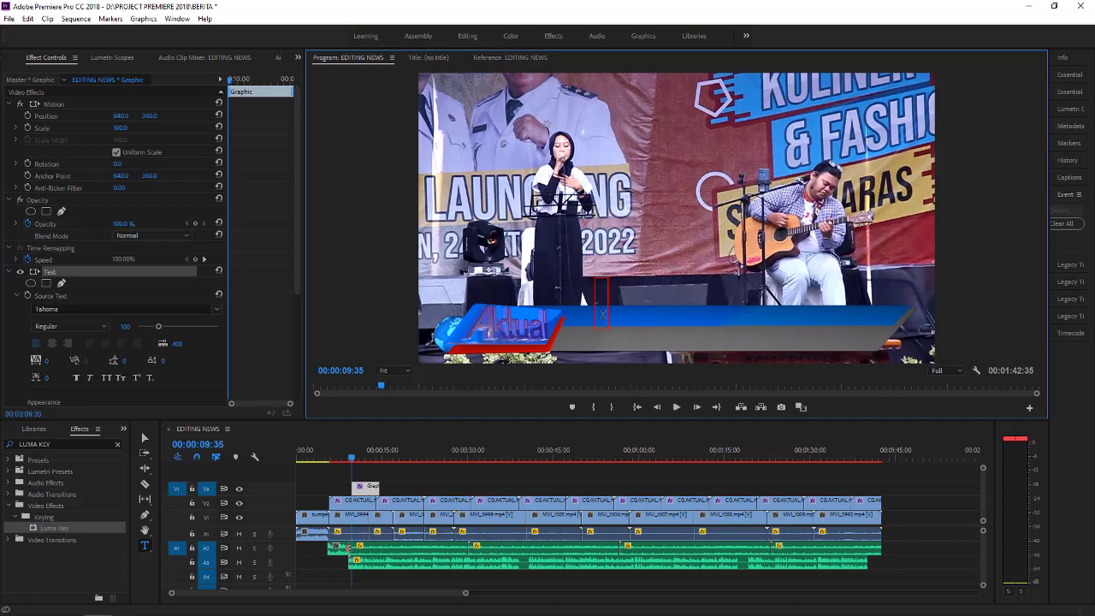
pyautogui.write('kOTA')
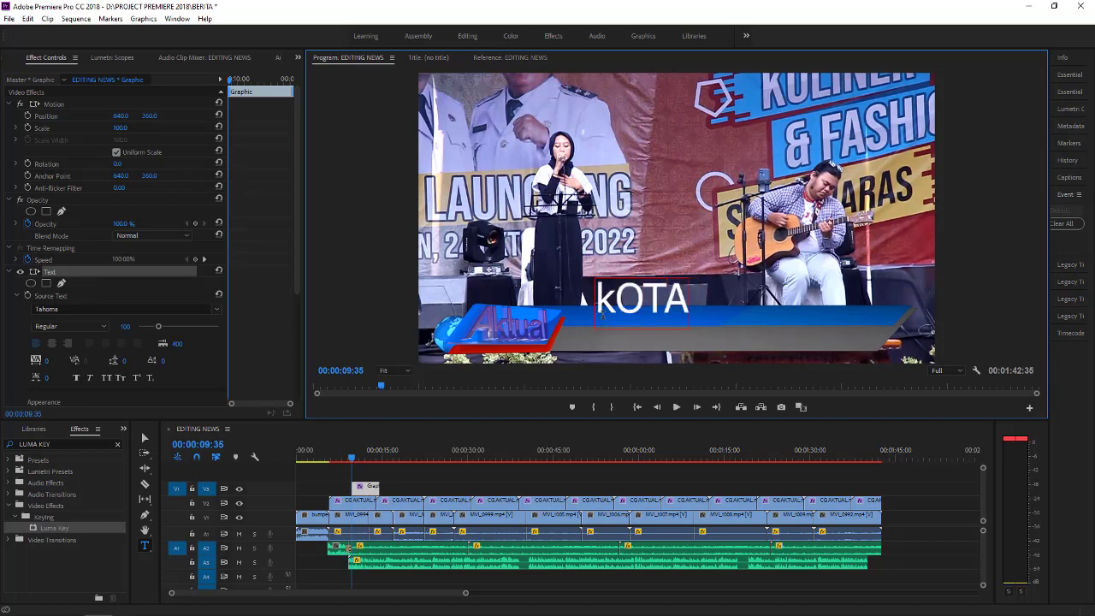
pyautogui.press('BackSpace')
pyautogui.press('BackSpace')
pyautogui.press('BackSpace')
pyautogui.press('BackSpace')
pyautogui.write('Kota')
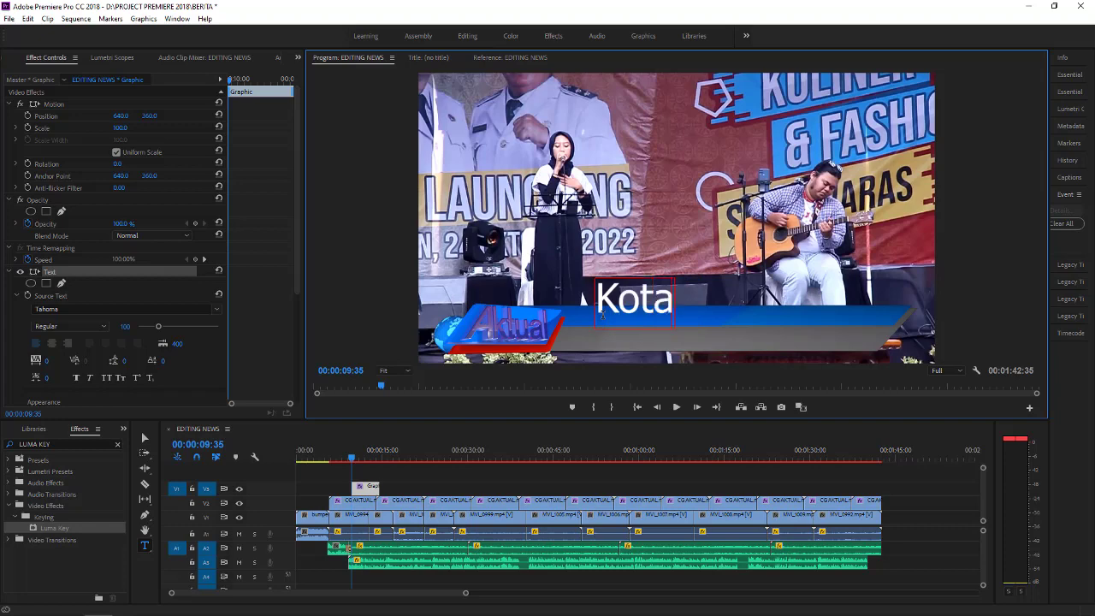
pyautogui.write(' Pekalongan')
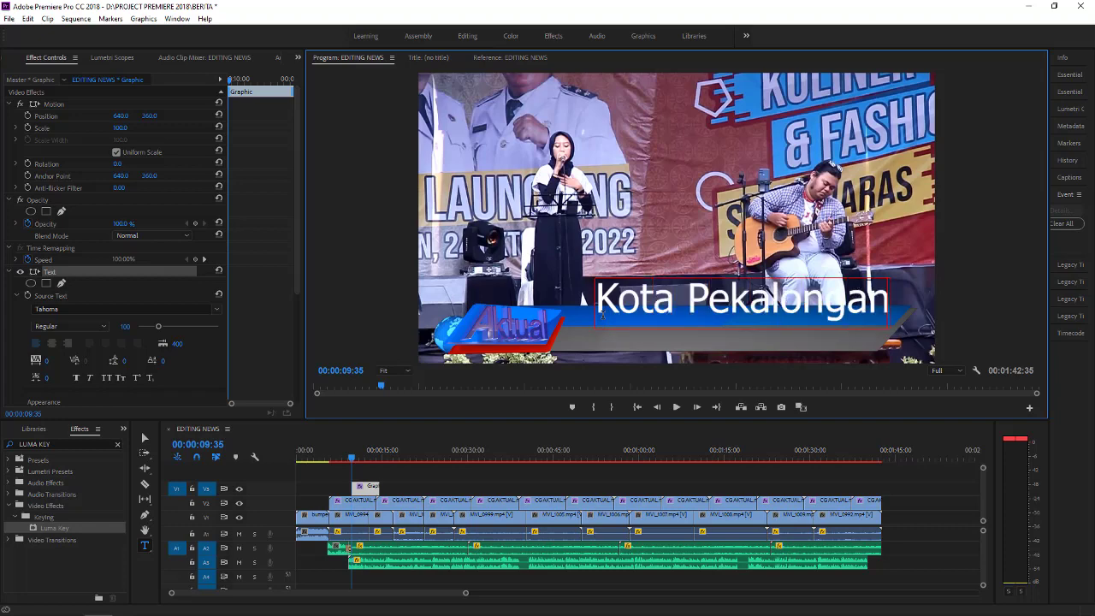
# Try to set the font of the "Kota Pekalongan" text to Arial Bold.
pyautogui.click(70, 309)
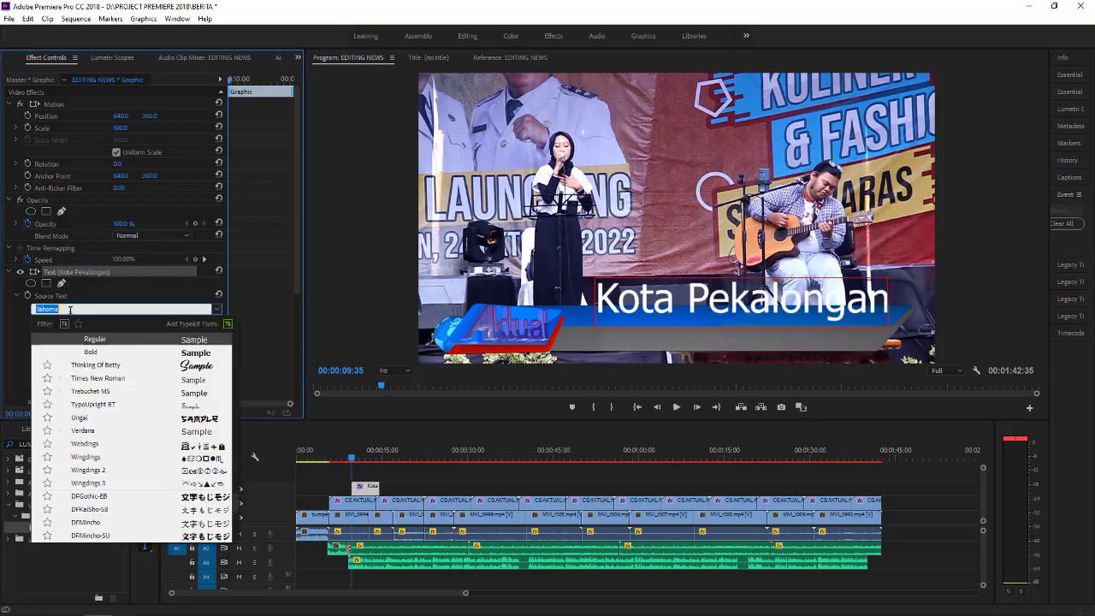
pyautogui.write('arial')
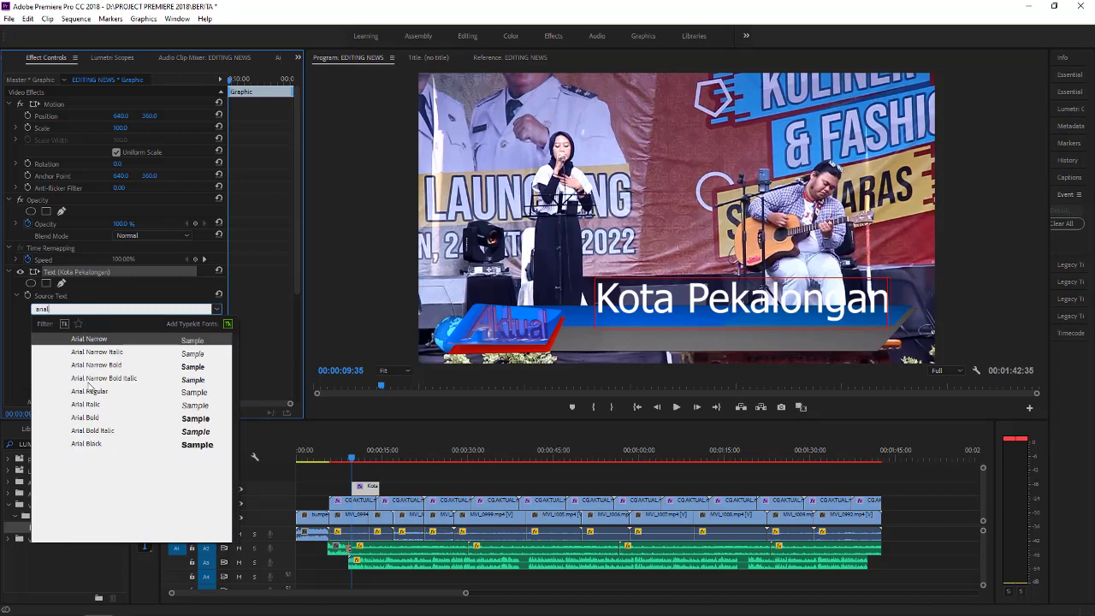
pyautogui.click(85, 418)
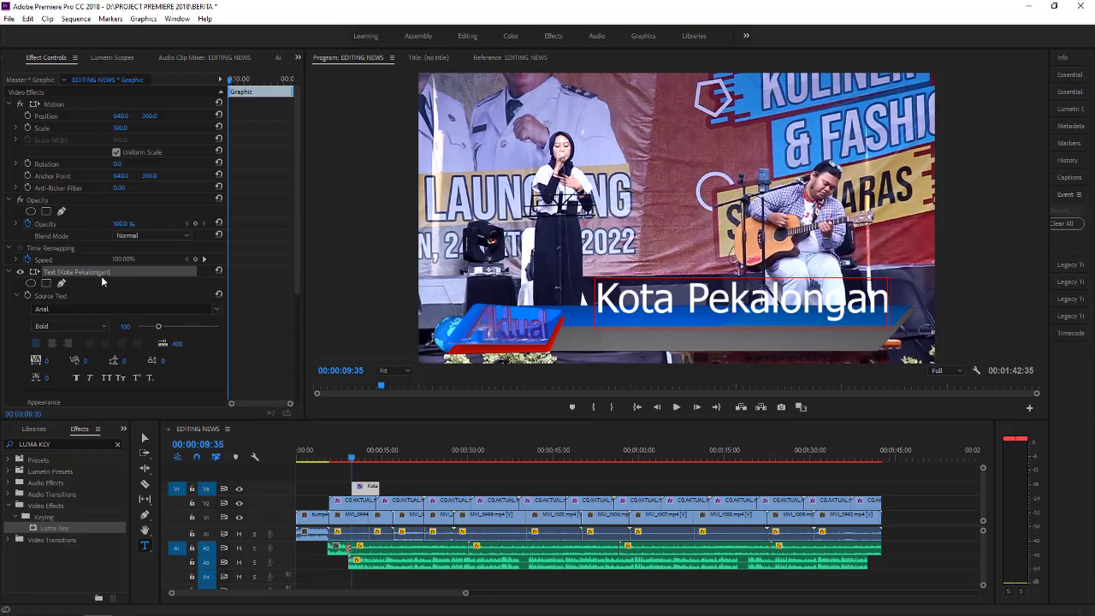
pyautogui.click(123, 300)
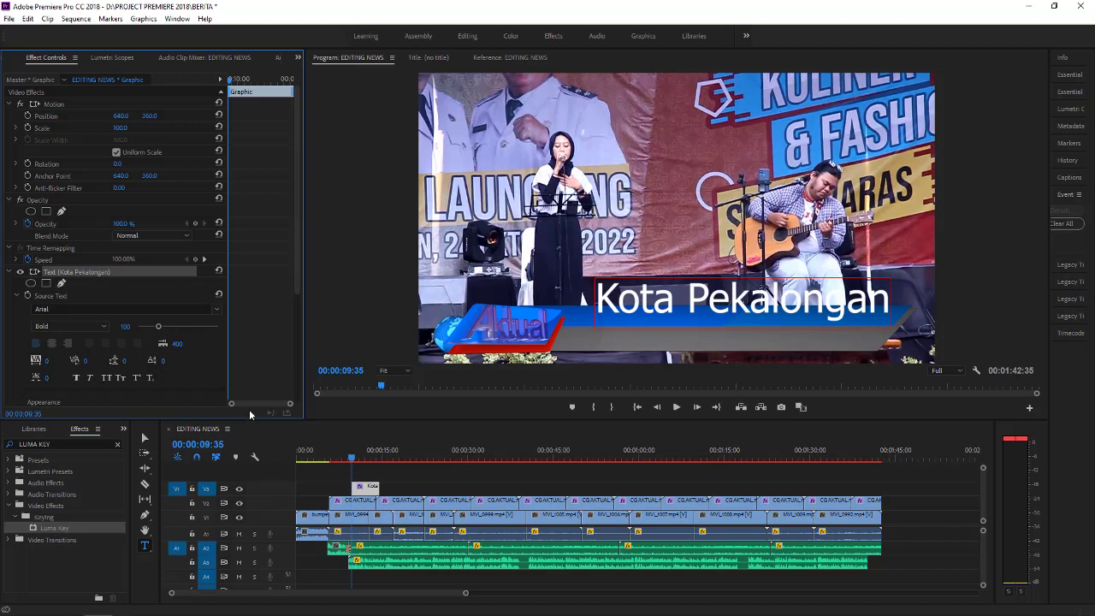
pyautogui.click(636, 305)
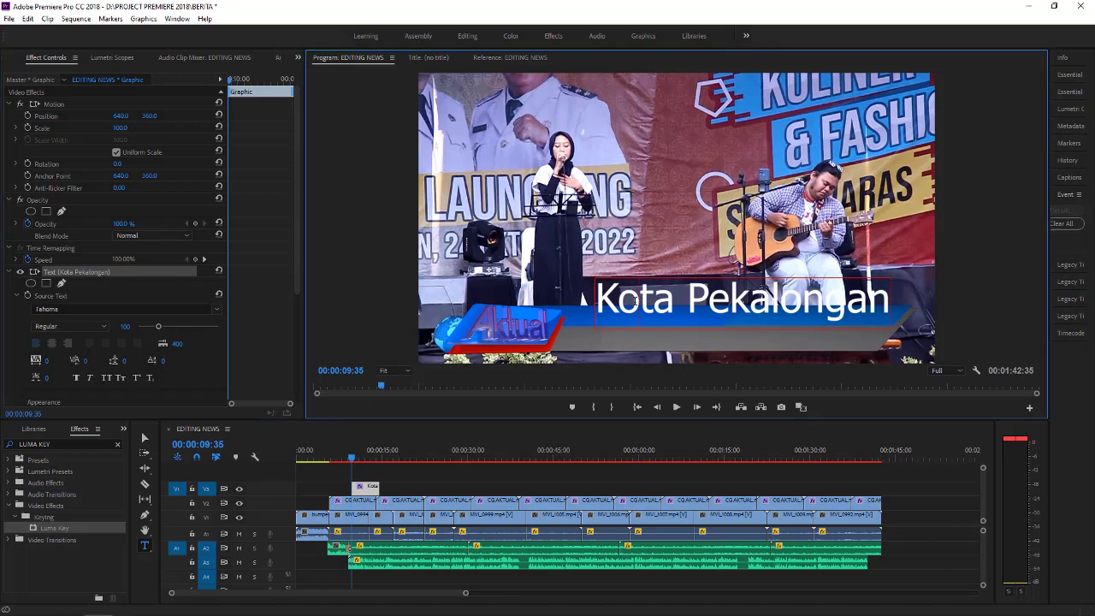
# Select the whole "Kota Pekalongan" text and set its font to Arial Bold at size 58.
pyautogui.click(78, 308)
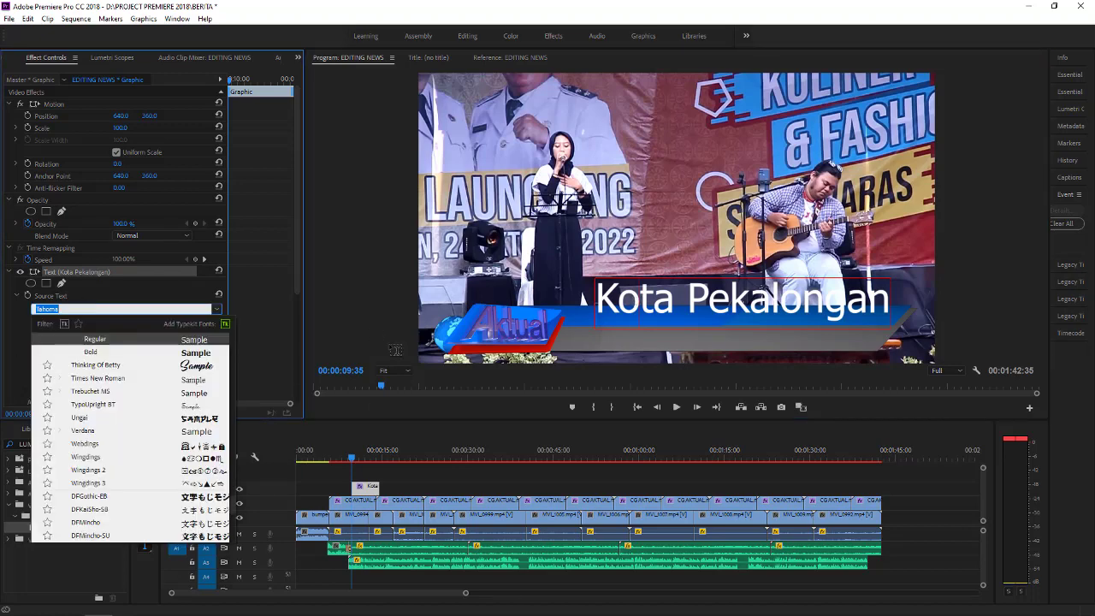
pyautogui.press('Return')
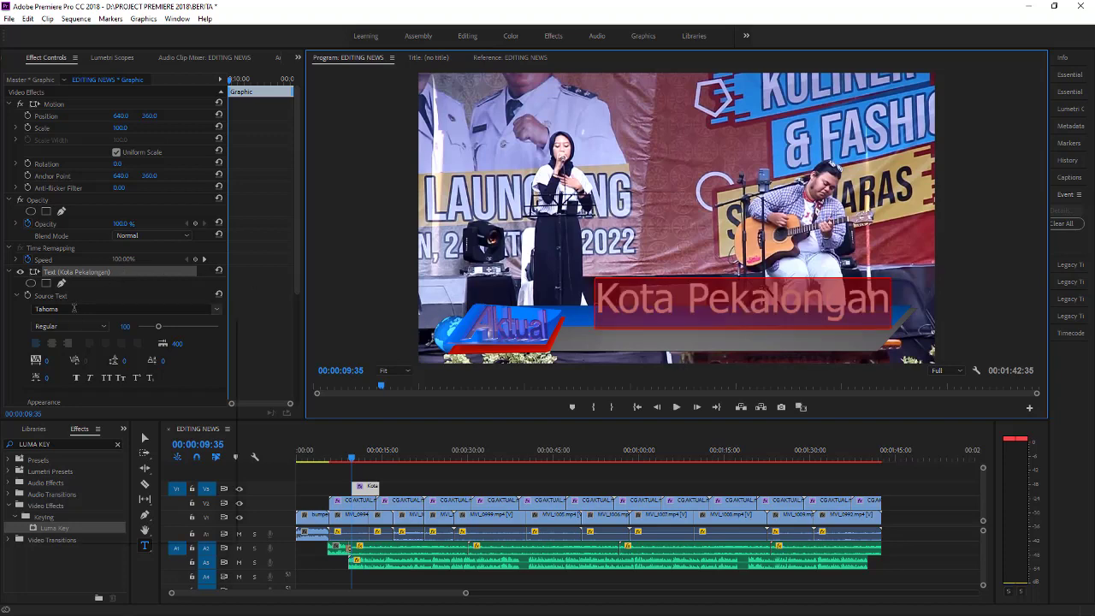
pyautogui.click(70, 308)
pyautogui.write('ar')
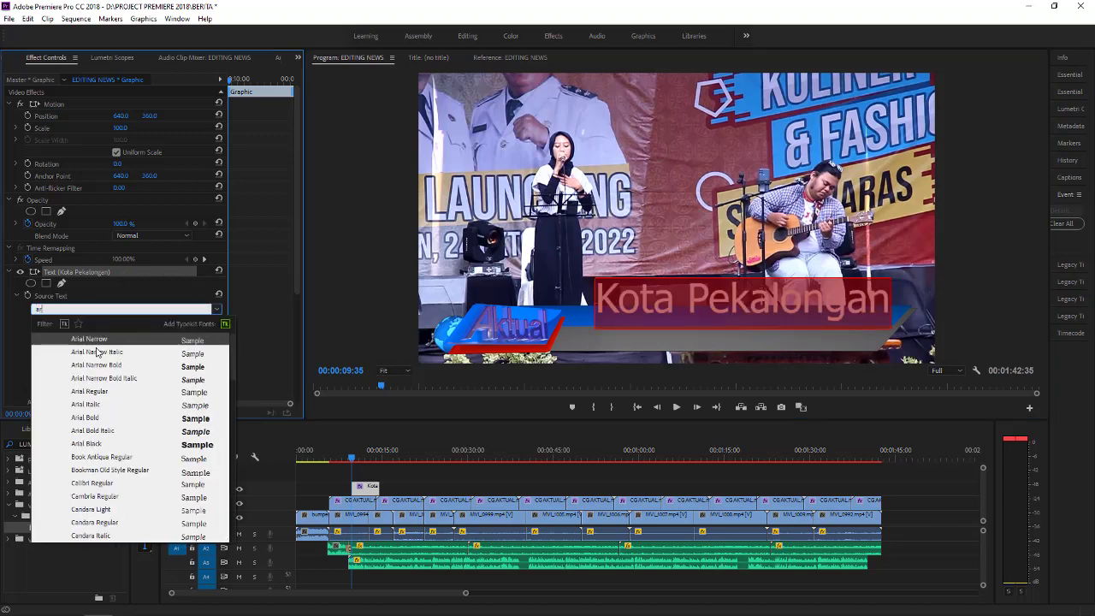
pyautogui.click(85, 419)
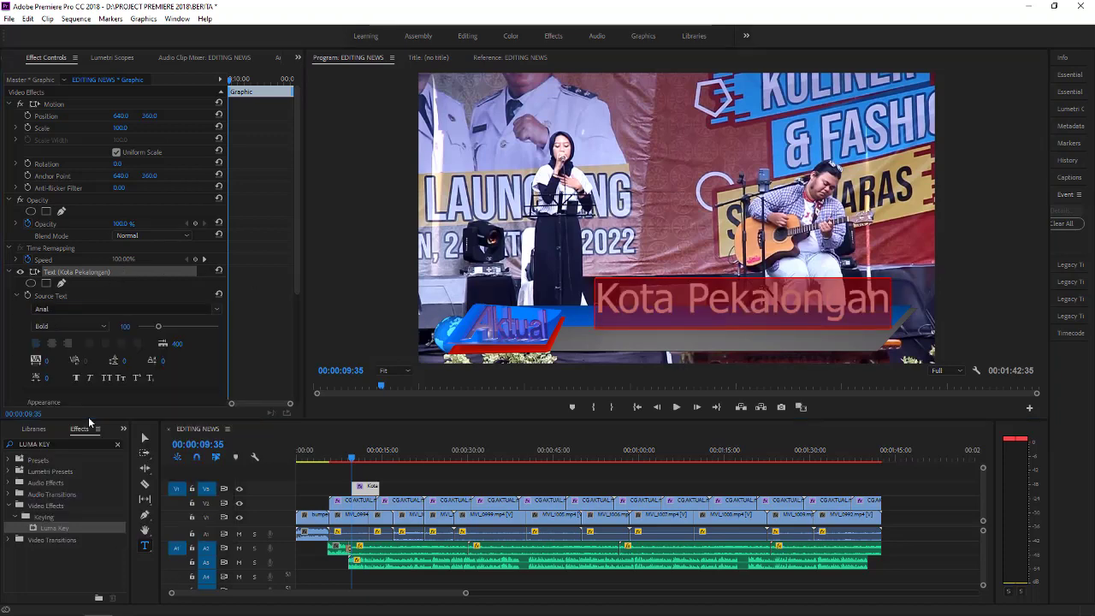
pyautogui.write('58')
pyautogui.press('Return')
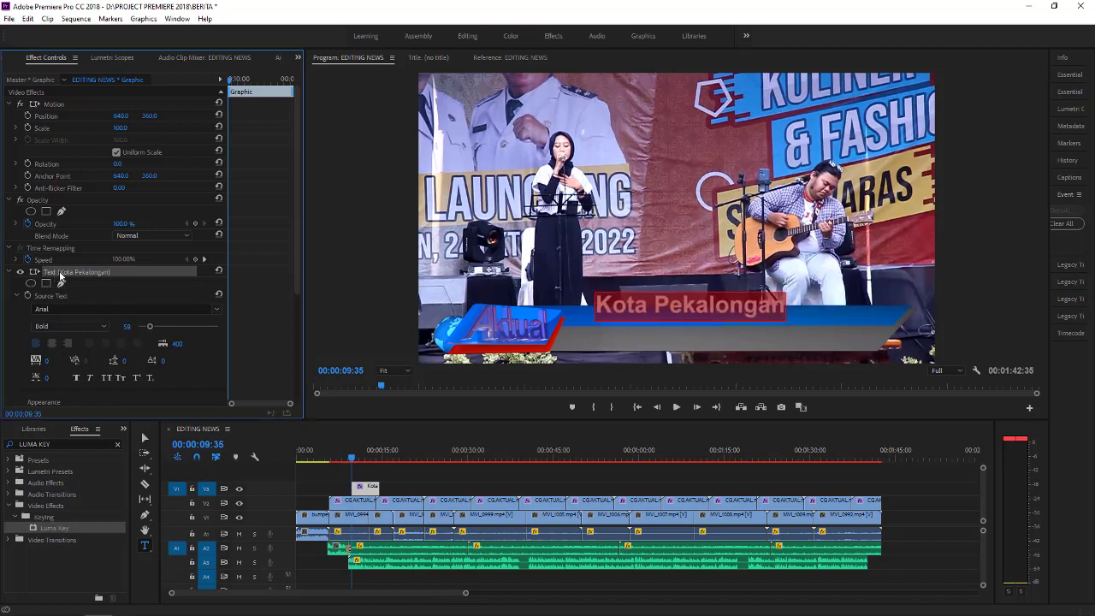
# Move the "Kota Pekalongan" text with the Selection tool towards the right end of the banner's blue strip.
pyautogui.click(58, 293)
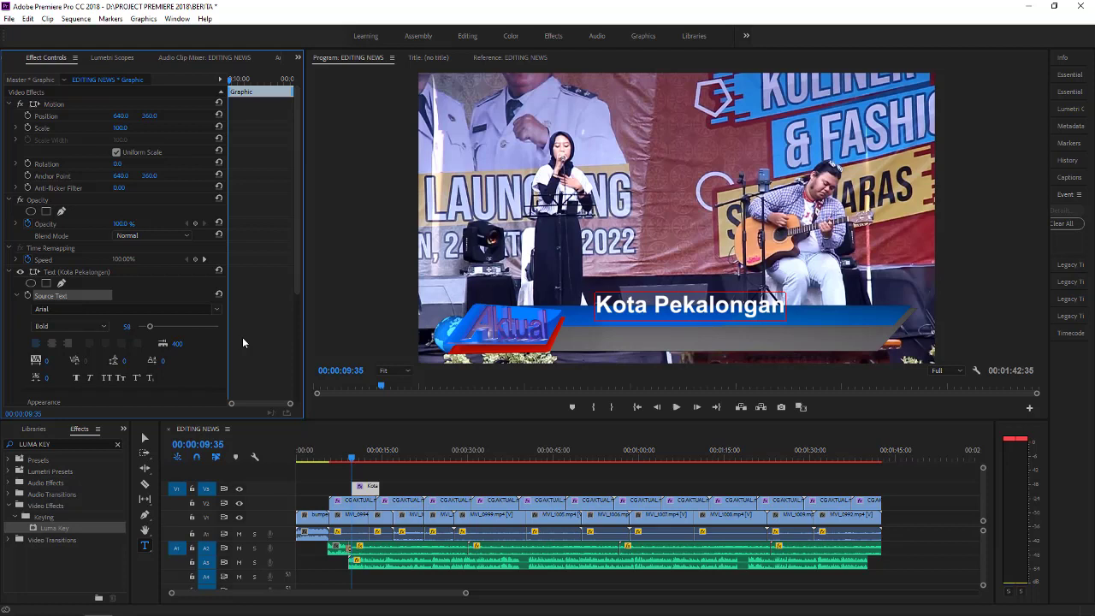
pyautogui.click(85, 272)
pyautogui.click(146, 439)
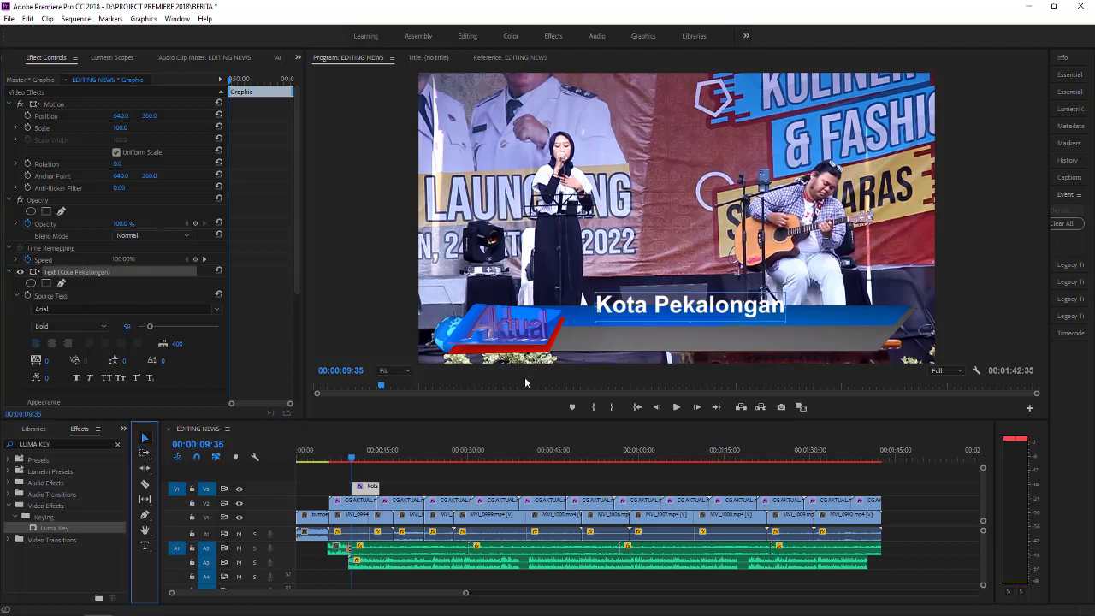
pyautogui.scroll(-2, 59, 354)
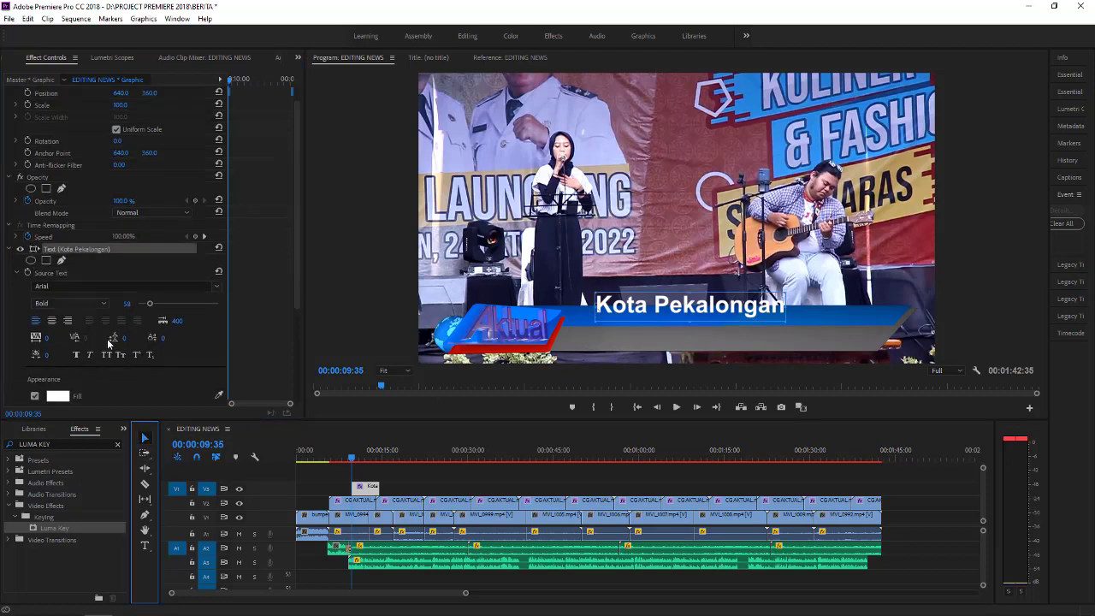
pyautogui.click(79, 332)
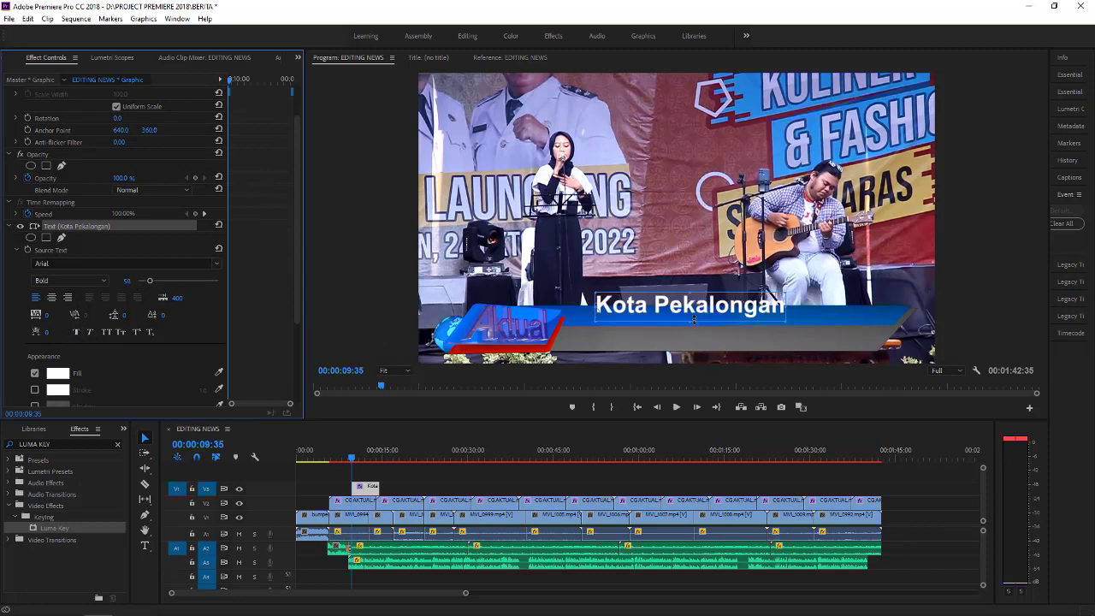
pyautogui.moveTo(689, 313); pyautogui.dragTo(774, 318)
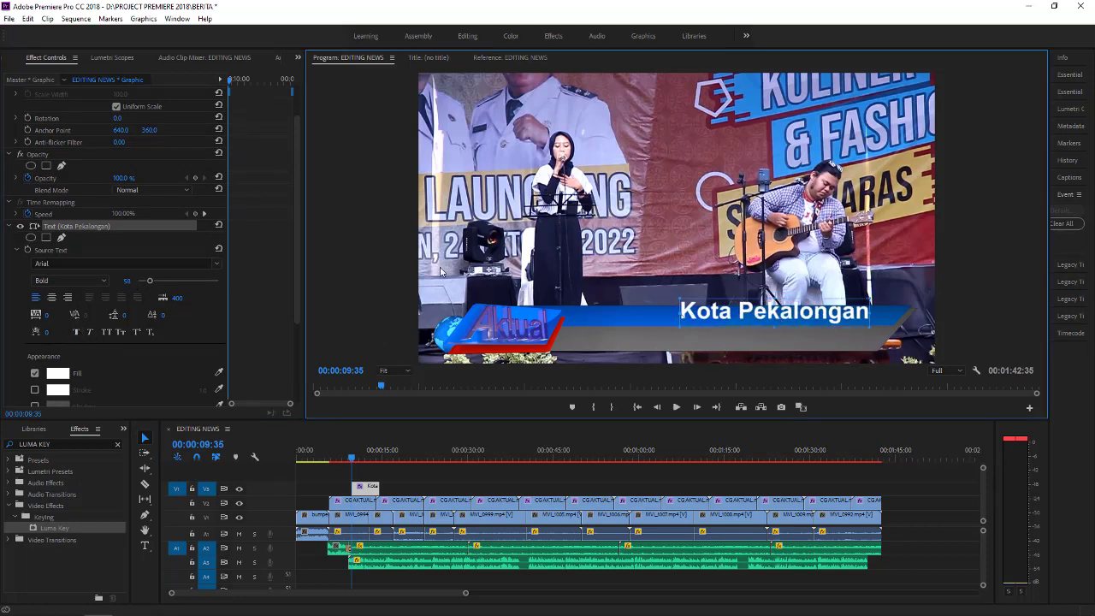
# Try size 30 for the "Kota Pekalongan" text, set it to 35 and move it farther right on the blue strip.
pyautogui.moveTo(127, 282); pyautogui.dragTo(150, 272)
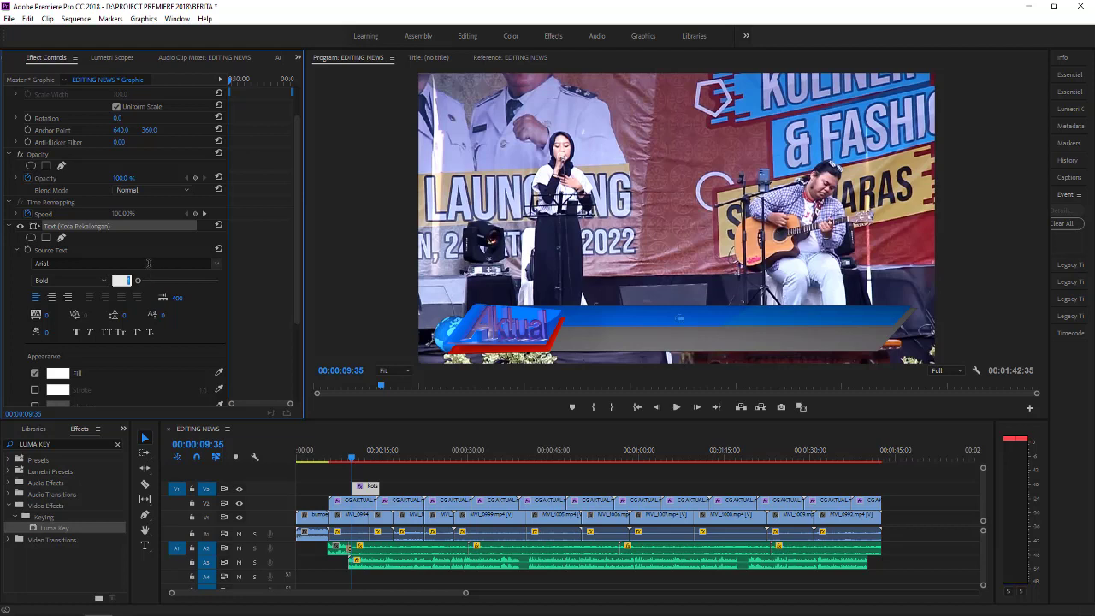
pyautogui.write('30')
pyautogui.press('Return')
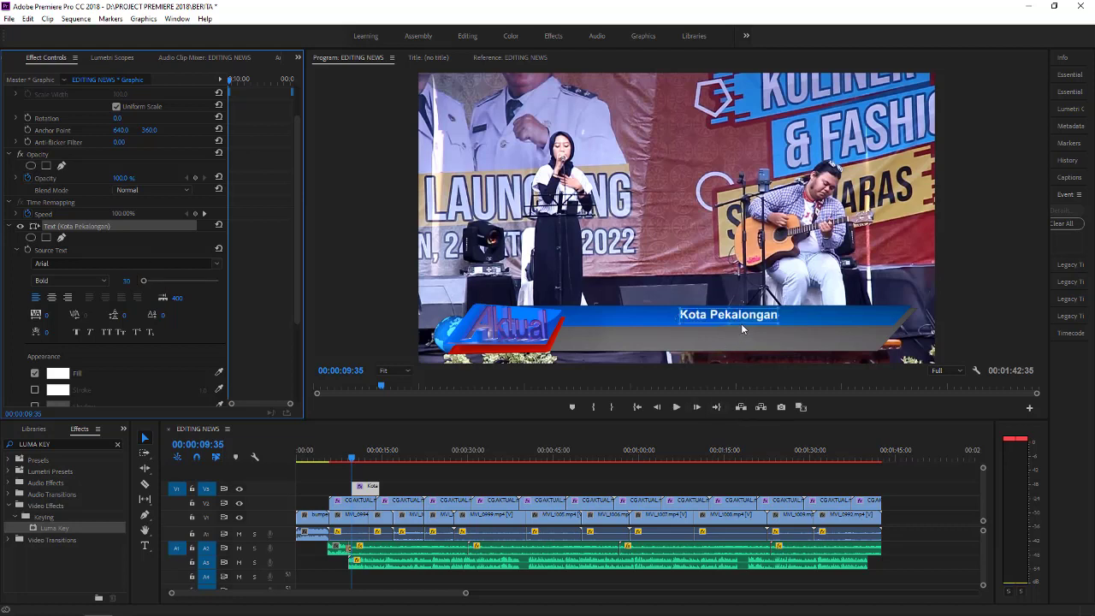
pyautogui.click(125, 280)
pyautogui.write('35')
pyautogui.press('Return')
pyautogui.moveTo(805, 320); pyautogui.dragTo(899, 319)
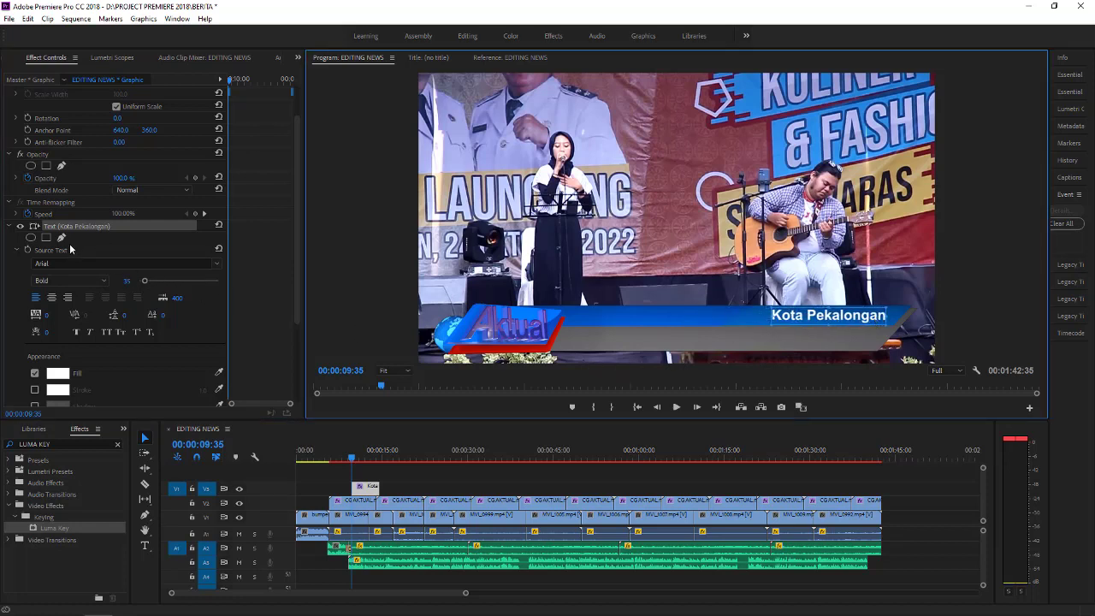
# Set the "Kota Pekalongan" text size to 32 and nudge it slightly right on the blue strip.
pyautogui.click(124, 279)
pyautogui.write('32')
pyautogui.press('Return')
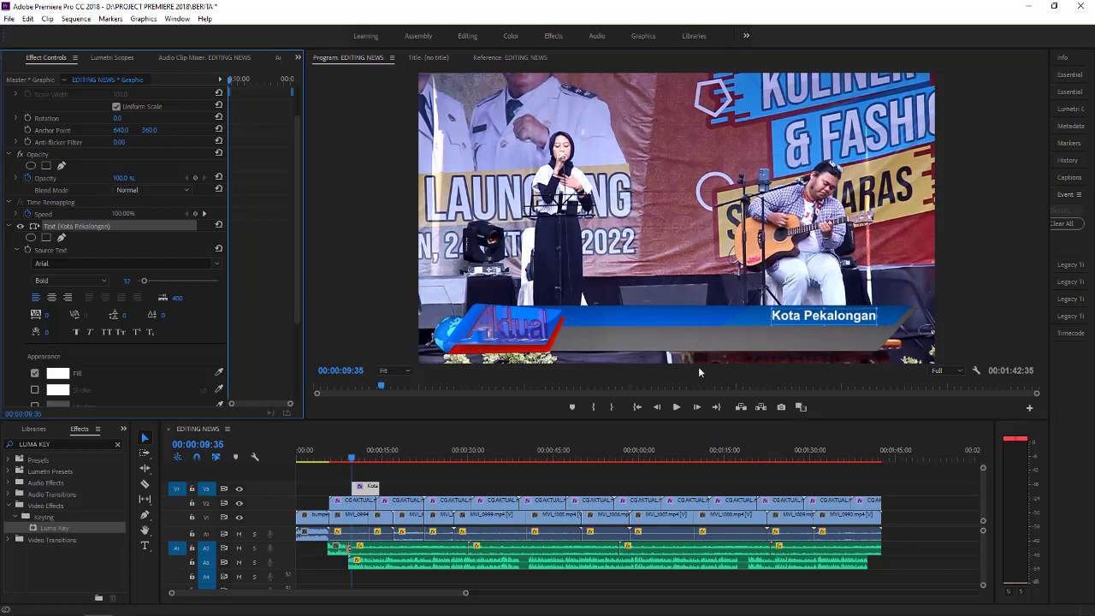
pyautogui.moveTo(847, 328); pyautogui.dragTo(857, 321)
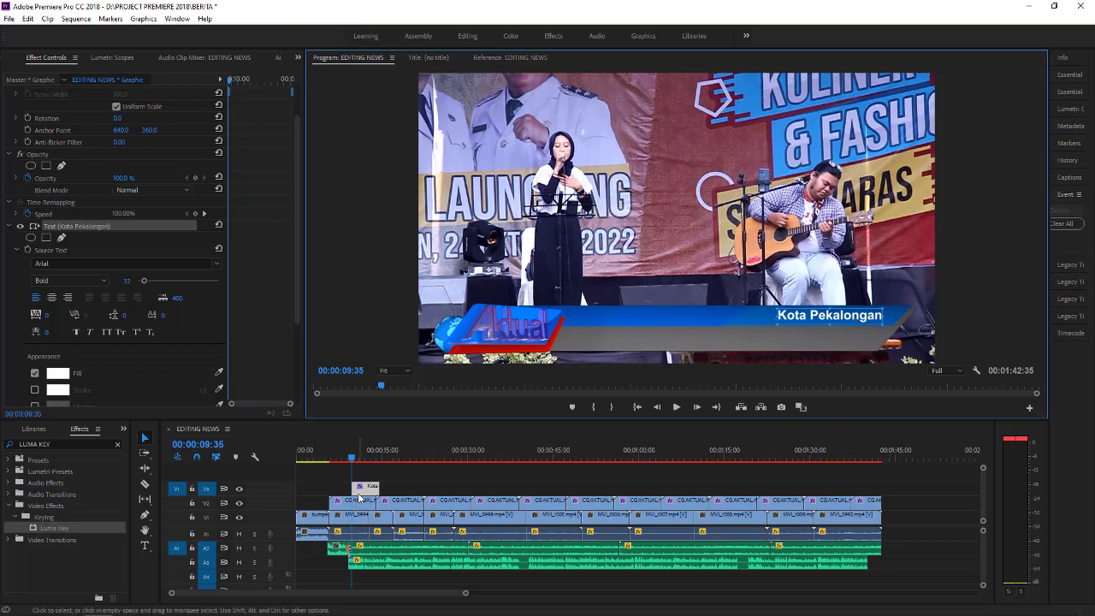
# Extend the Kota Pekalongan graphic on V3 over the whole event footage and play back a section to check it.
pyautogui.moveTo(351, 489); pyautogui.dragTo(328, 493)
pyautogui.moveTo(334, 491); pyautogui.dragTo(853, 492)
pyautogui.press('l')
pyautogui.press('l')
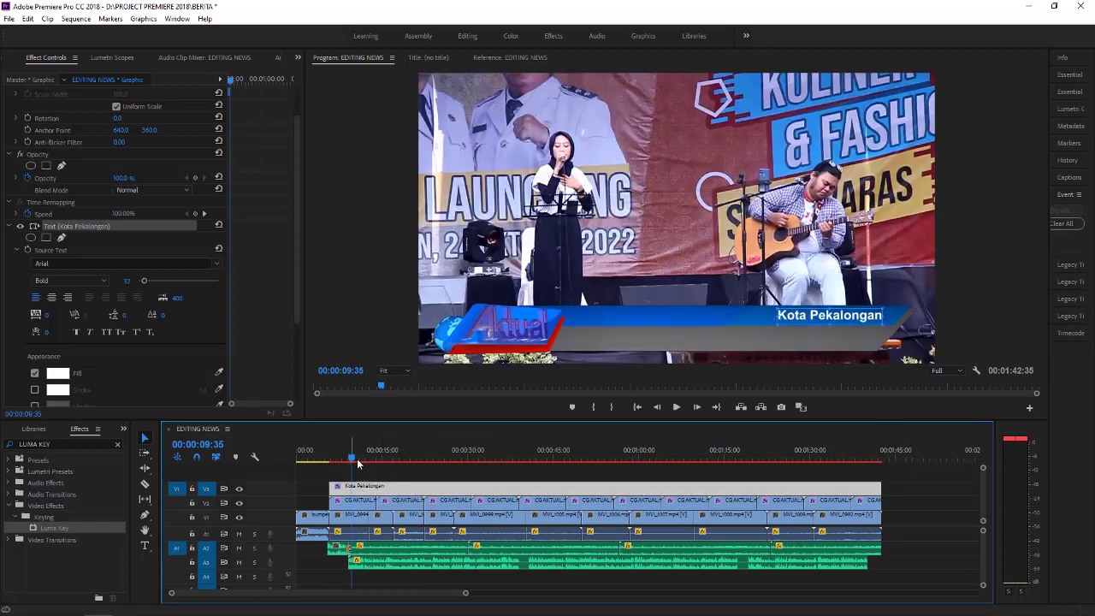
pyautogui.press('k')
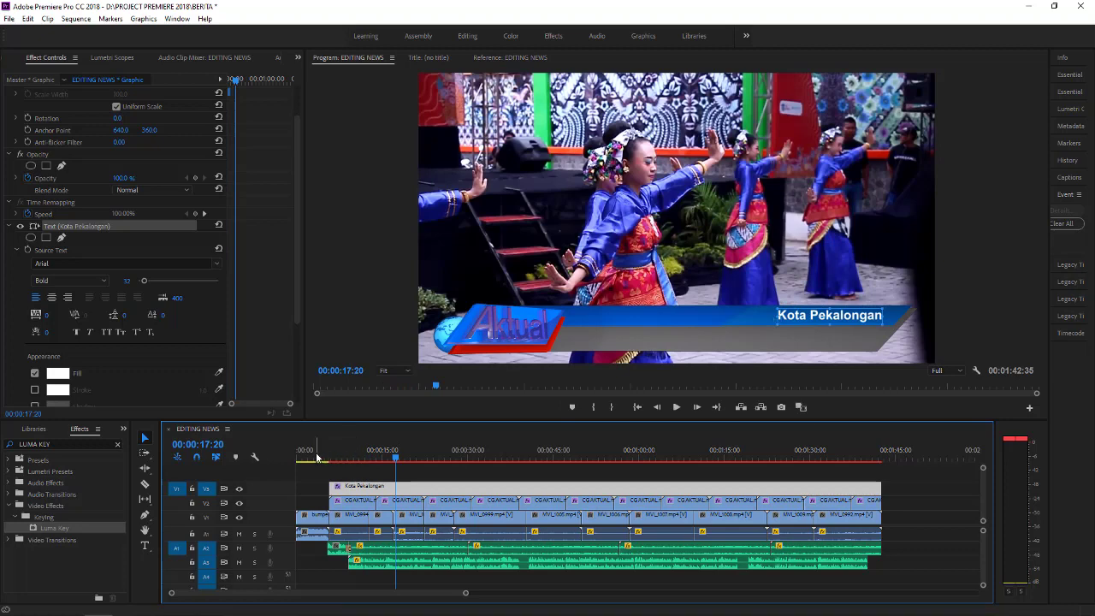
# Try to start a new text over the bumper at 00:00:03:05 with the Type tool, collapsing the existing text's properties first.
pyautogui.click(313, 452)
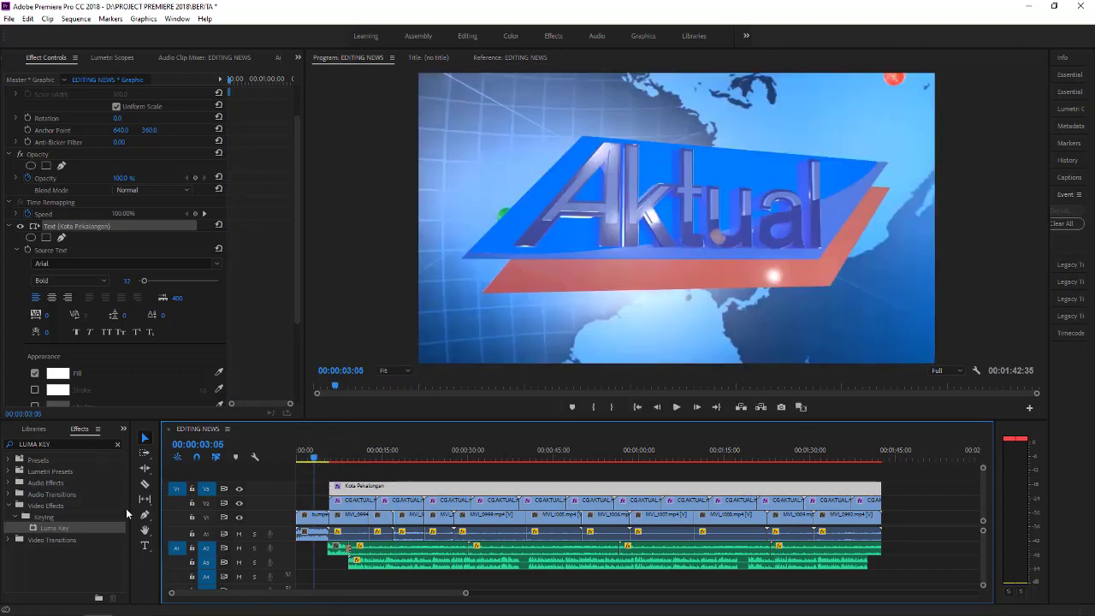
pyautogui.click(7, 225)
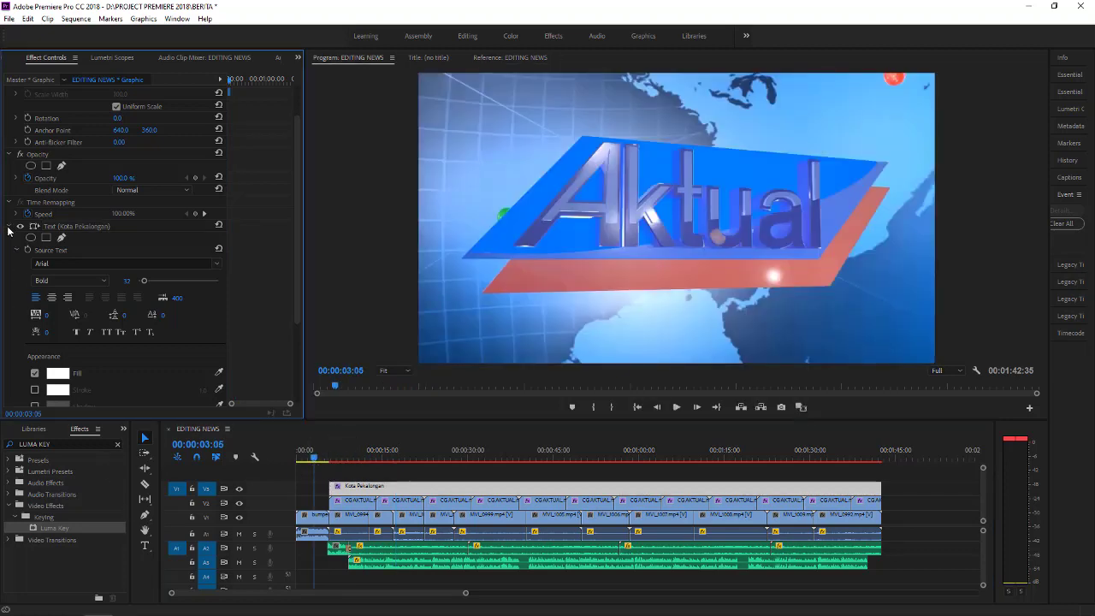
pyautogui.click(8, 227)
pyautogui.click(39, 106)
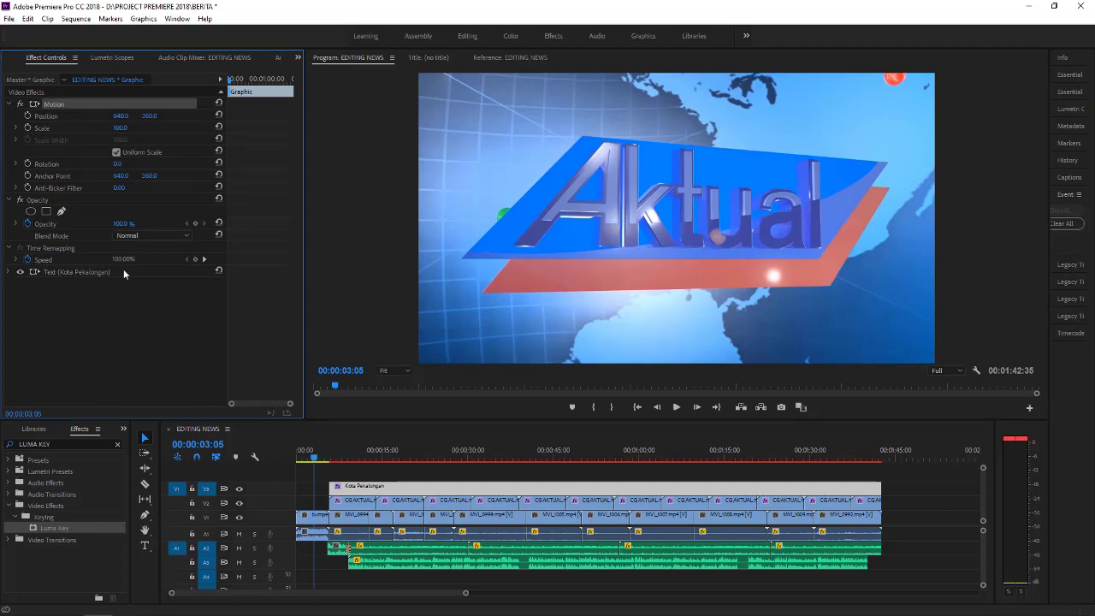
pyautogui.click(145, 547)
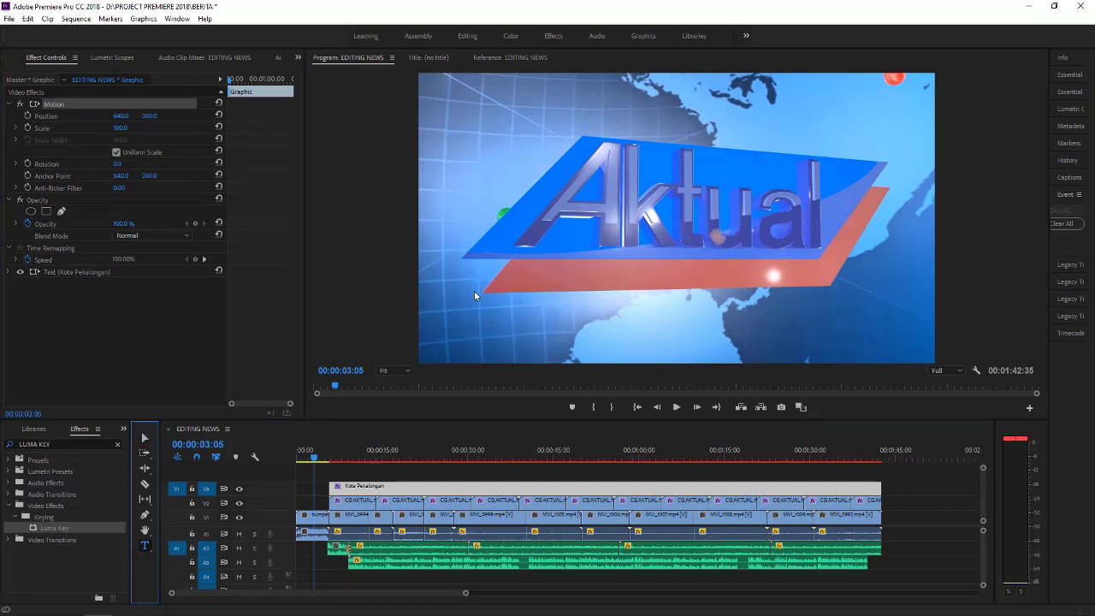
pyautogui.click(512, 314)
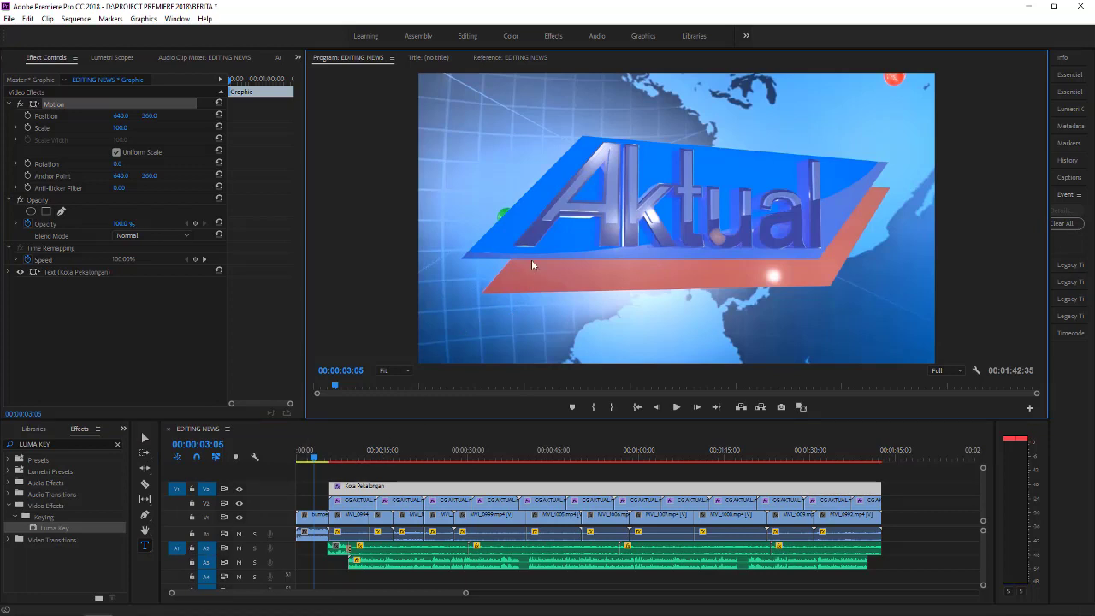
# Create a new text graphic at 00:00:02:10 with the Type tool and move it to V4 at the start of the footage.
pyautogui.click(312, 457)
pyautogui.click(309, 456)
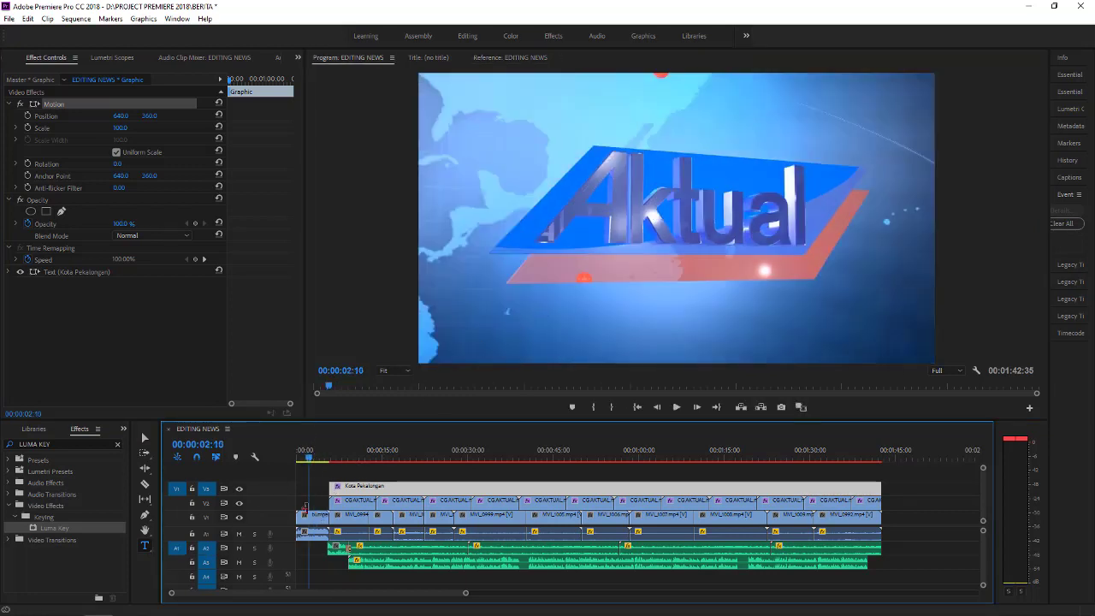
pyautogui.click(145, 548)
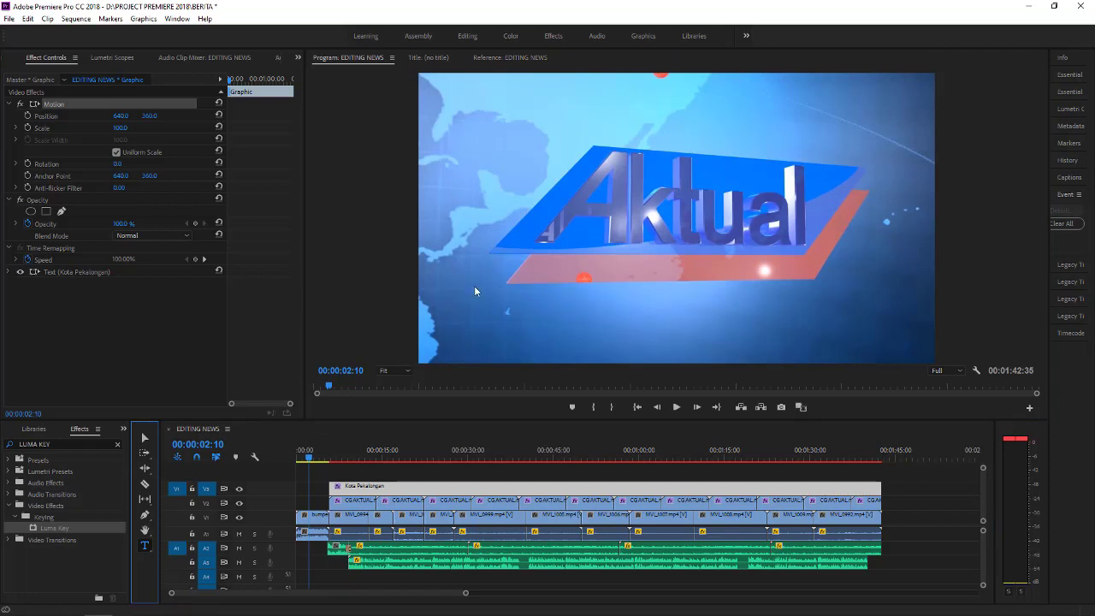
pyautogui.click(66, 305)
pyautogui.click(487, 261)
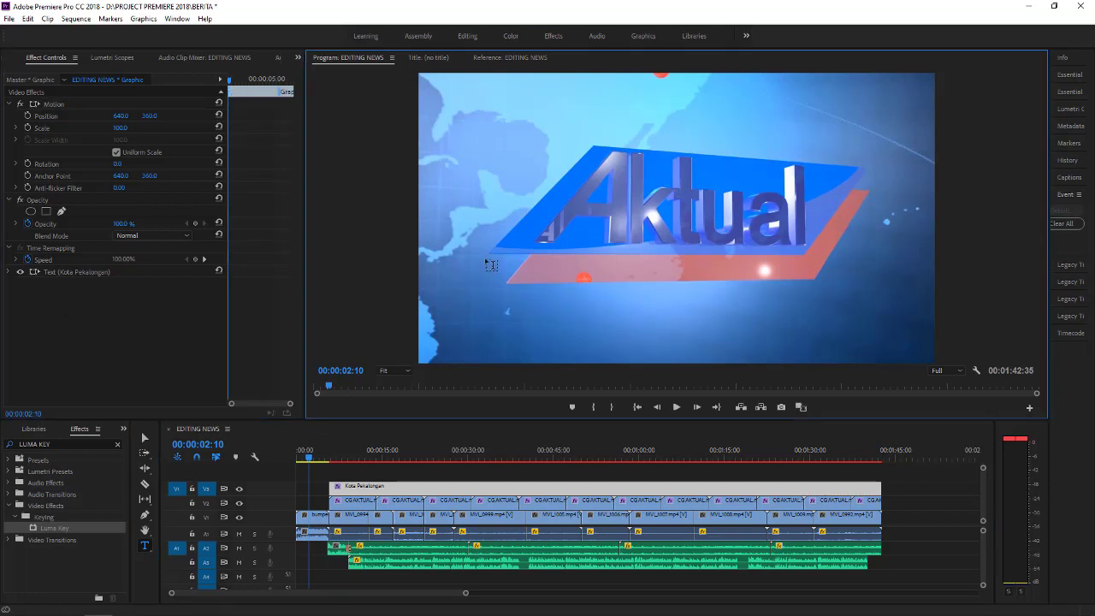
pyautogui.moveTo(320, 478); pyautogui.dragTo(341, 477)
# Lengthen the new graphic on V4, move the playhead to 00:00:12:25 and select that graphic.
pyautogui.click(334, 446)
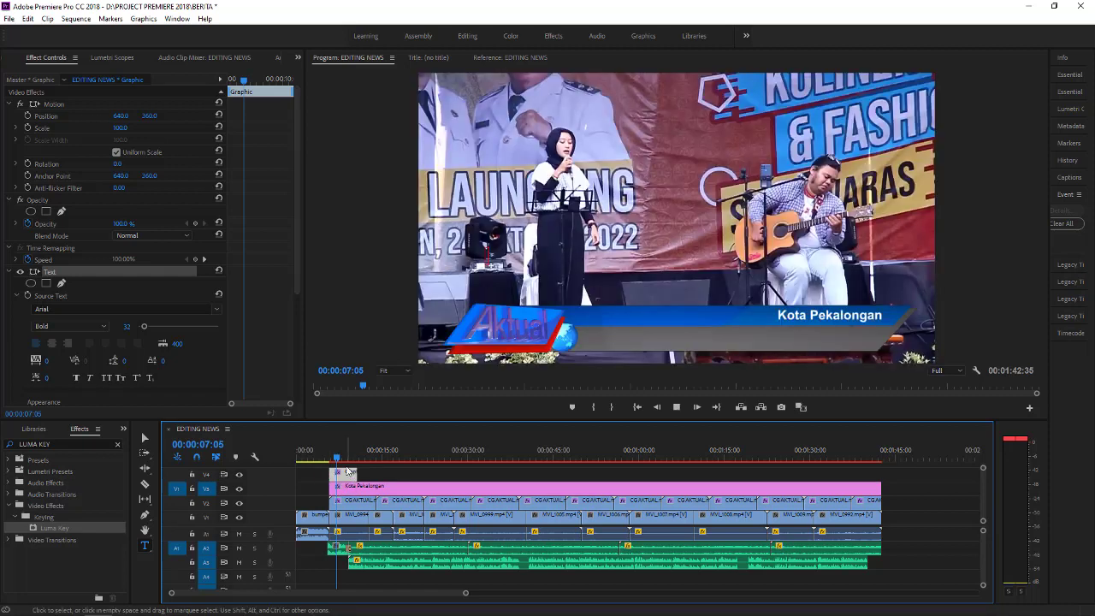
pyautogui.press('space')
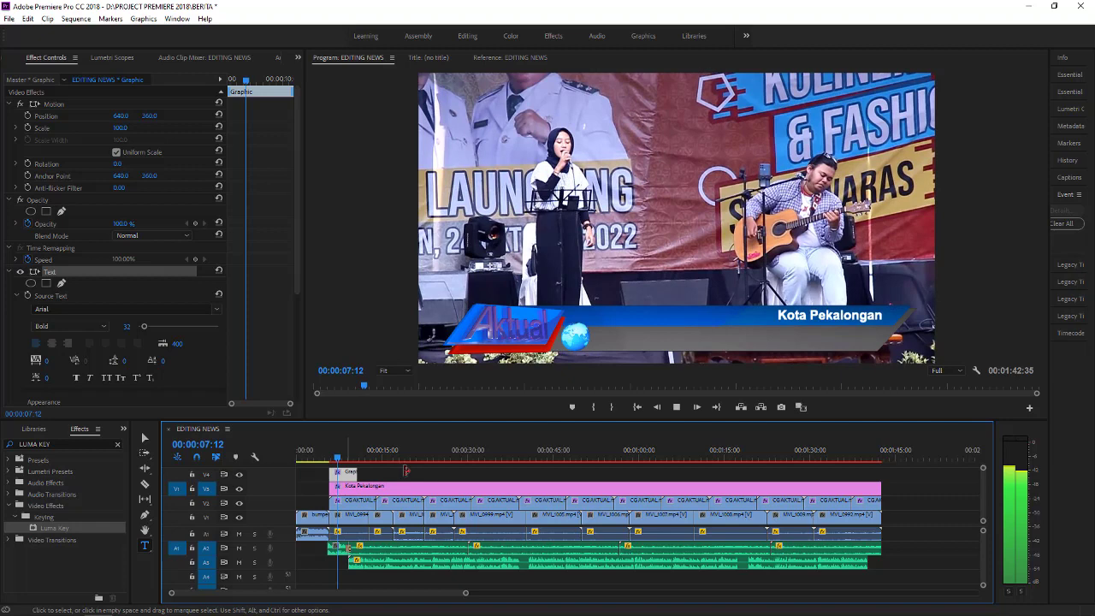
pyautogui.moveTo(358, 473); pyautogui.dragTo(398, 472)
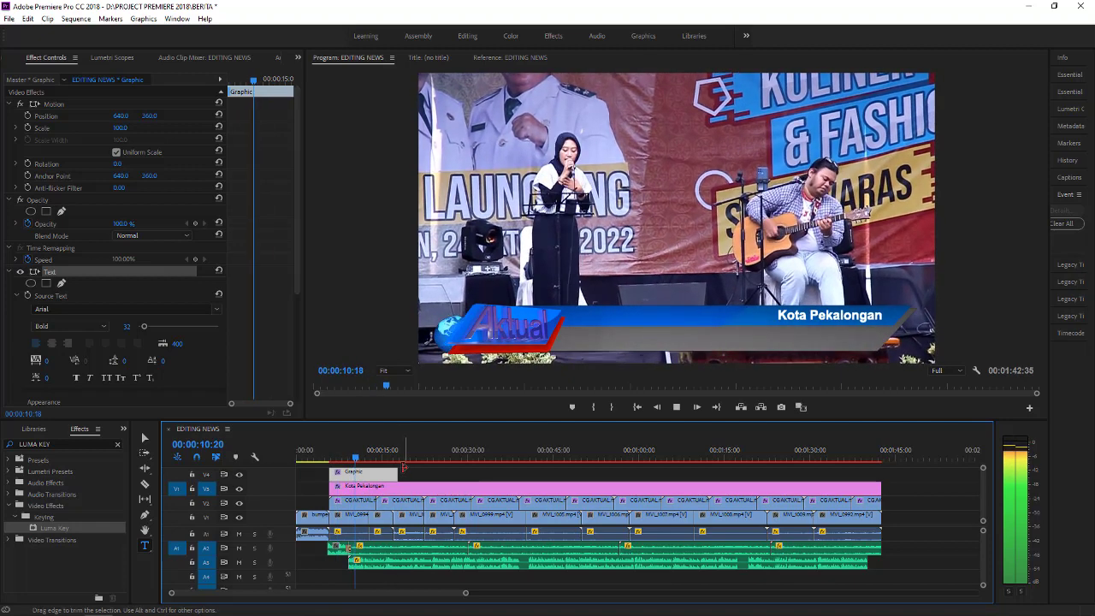
pyautogui.click(404, 471)
pyautogui.click(368, 452)
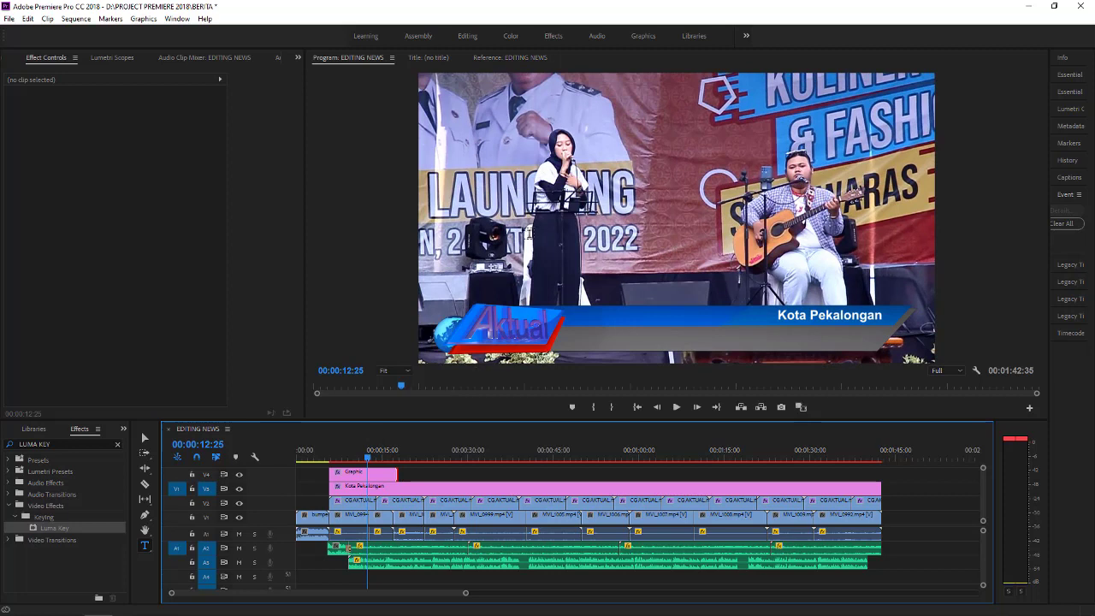
pyautogui.click(369, 476)
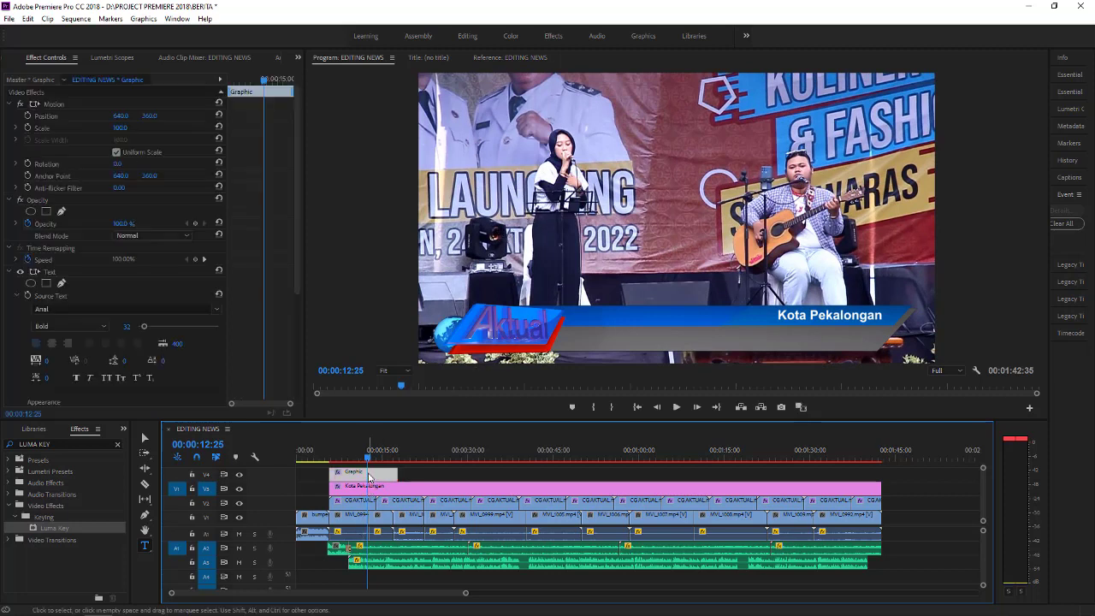
# Enter the title LAUNCHING PUSAT KULINER DAN FASHION SUGIH WARAS as new text in the V4 graphic over the footage.
pyautogui.doubleClick(370, 476)
pyautogui.click(538, 219)
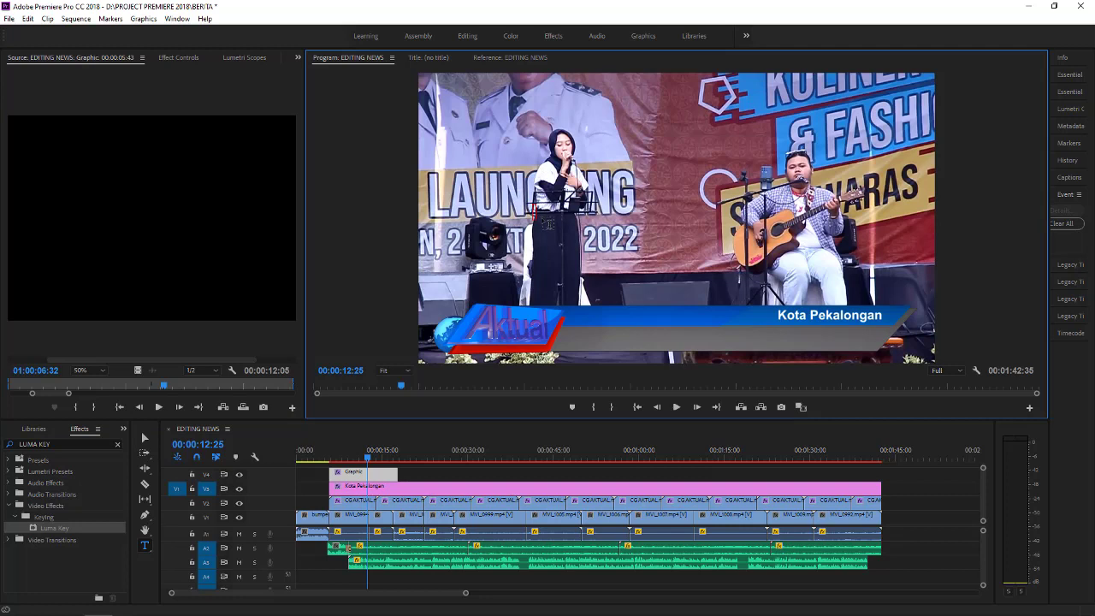
pyautogui.write('LAUNCHING O')
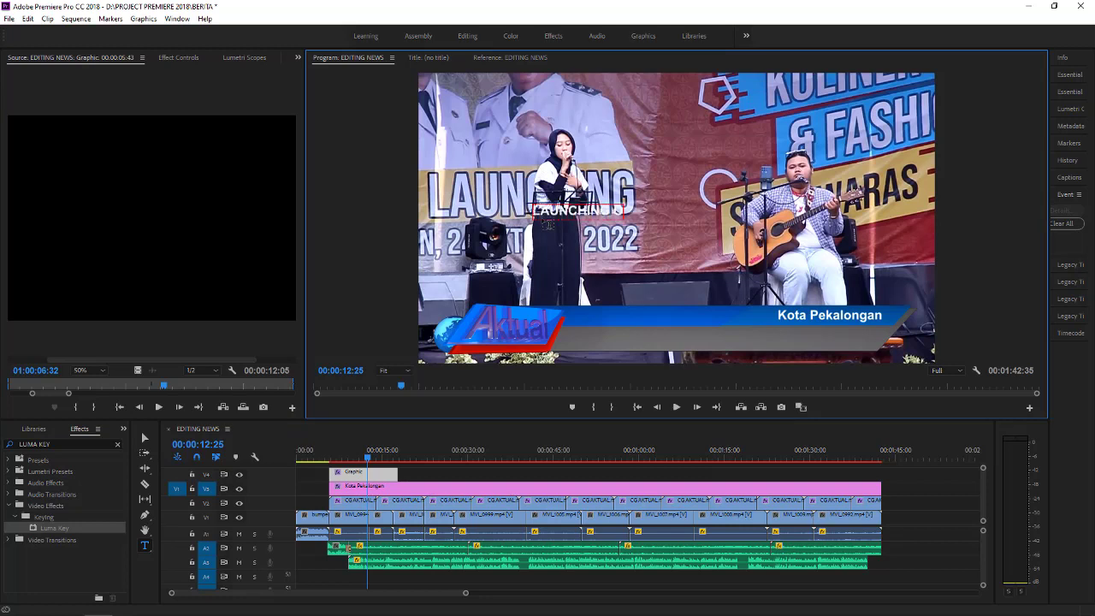
pyautogui.press('BackSpace')
pyautogui.write('PUSAT KULINER')
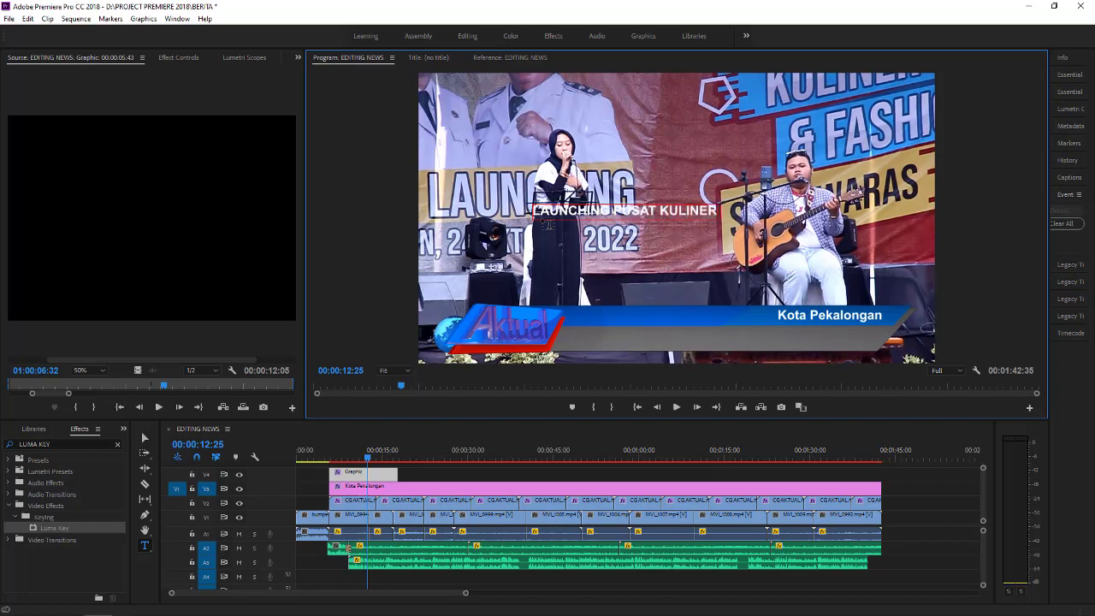
pyautogui.write(' DAN FASHION SUGI')
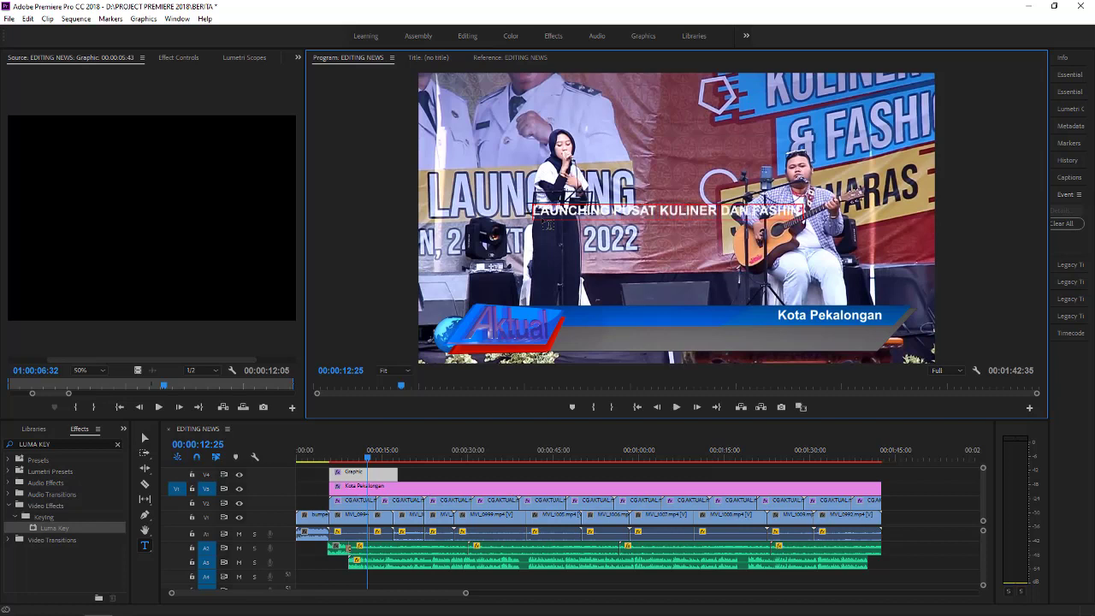
pyautogui.write('H WARAS')
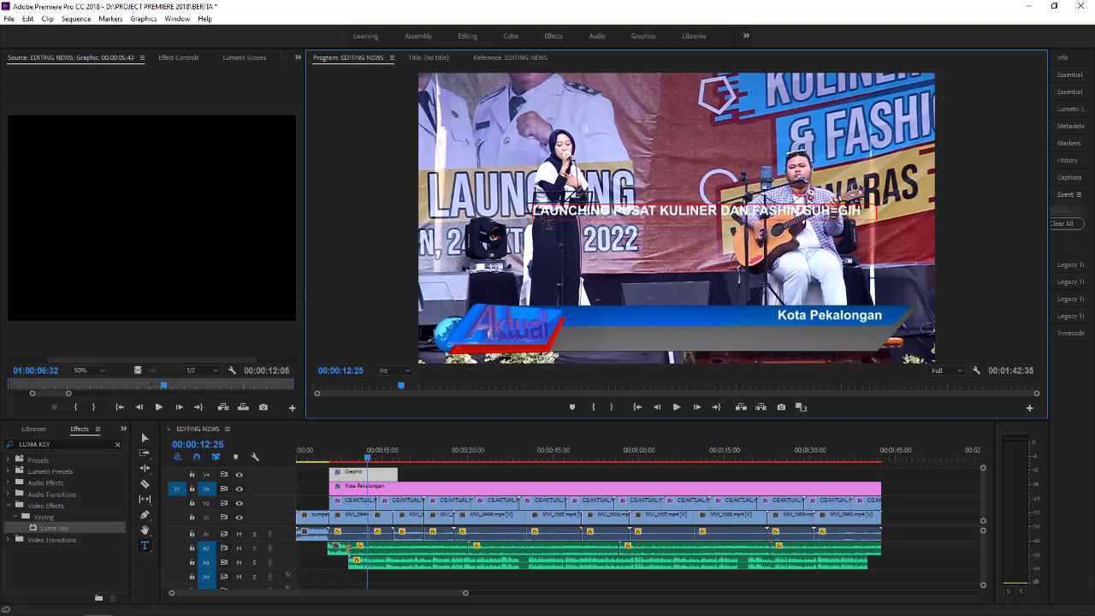
# Move the title onto the banner's lower grey strip and correct its misspelled words to FASHION and SUGIH.
pyautogui.click(146, 437)
pyautogui.moveTo(601, 209); pyautogui.dragTo(634, 365)
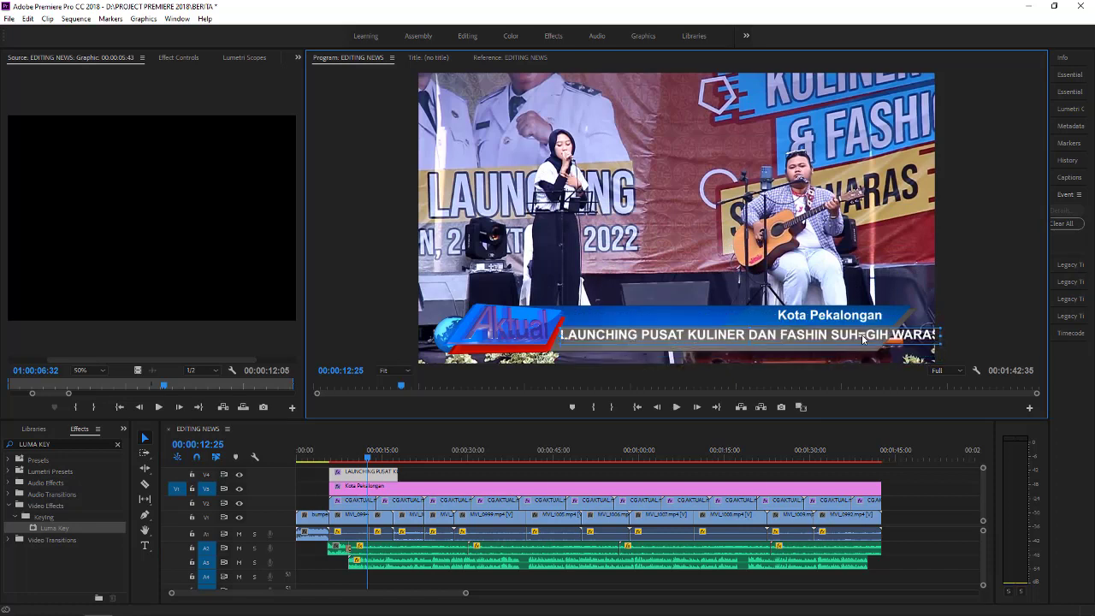
pyautogui.press('t')
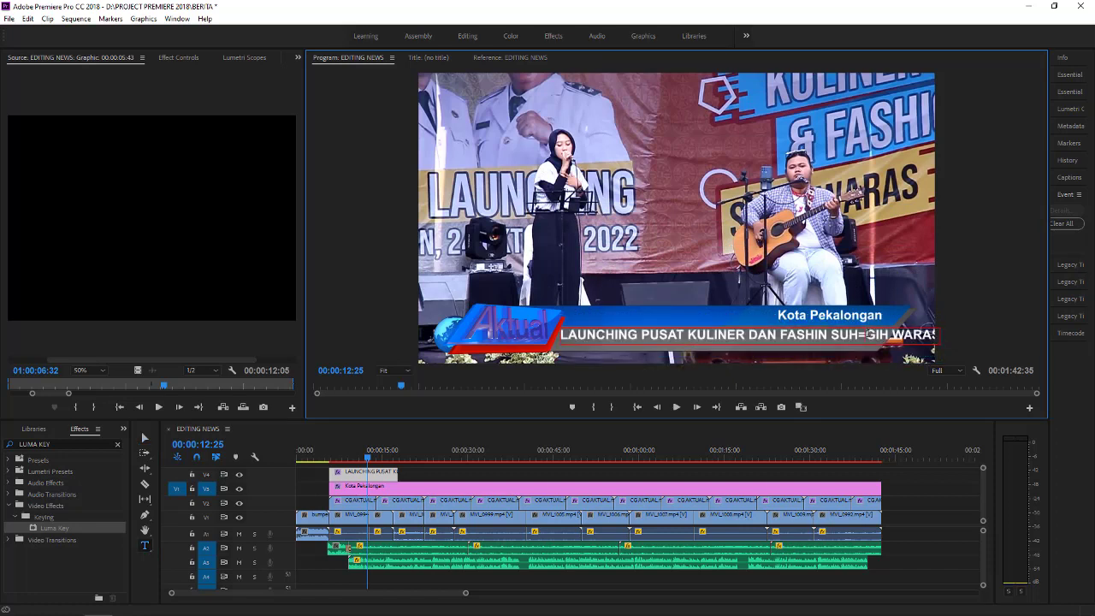
pyautogui.click(867, 333)
pyautogui.press('BackSpace')
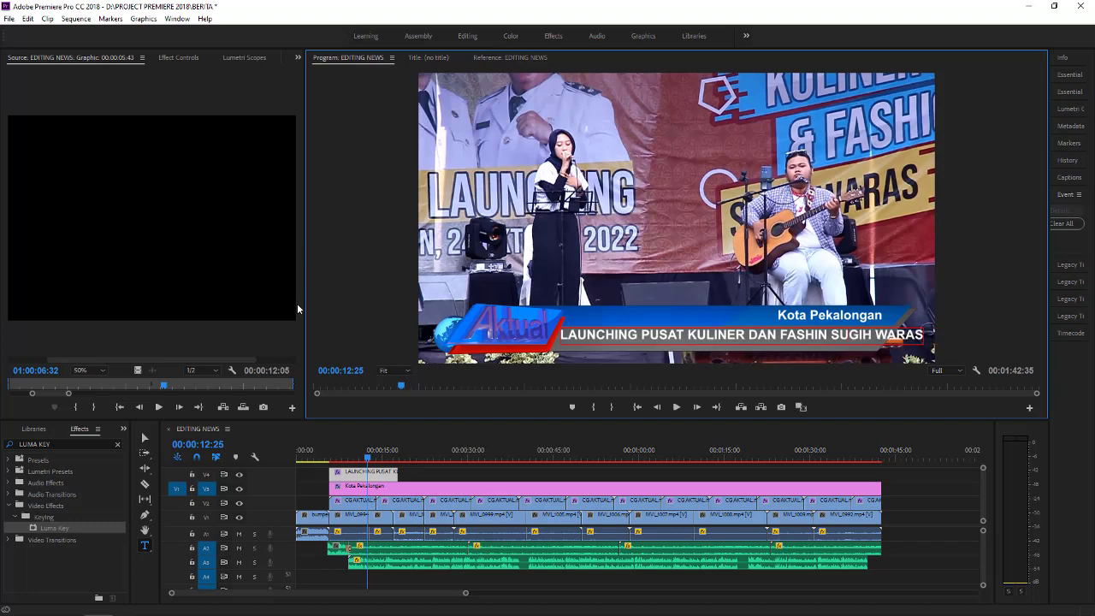
# Turn off the title text's uniform scale, set its horizontal scale to 85 and reposition it to fit the banner's grey strip.
pyautogui.click(144, 437)
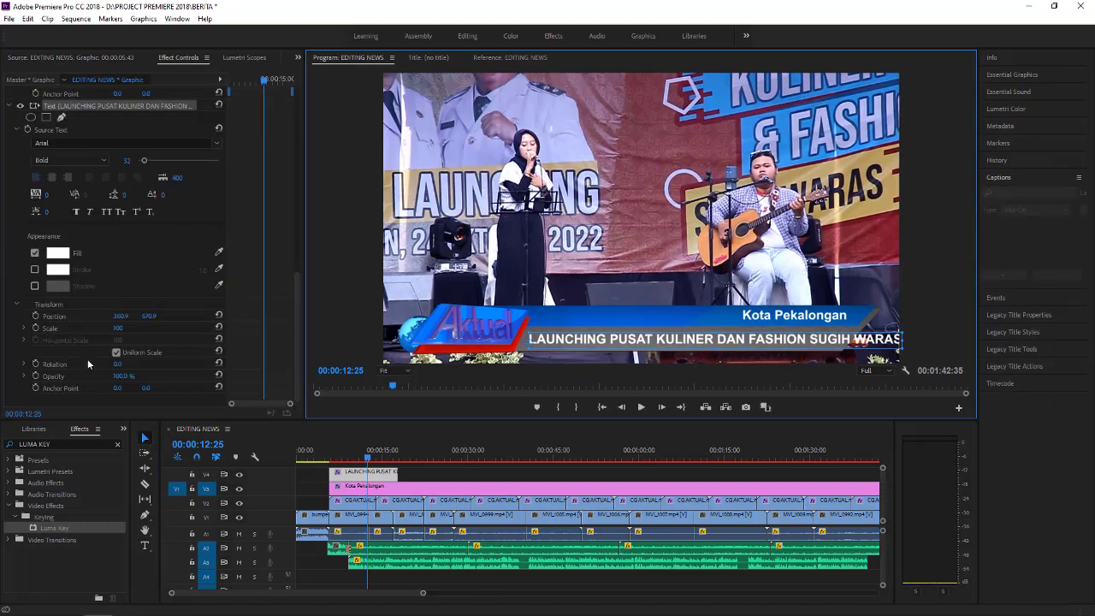
pyautogui.click(116, 352)
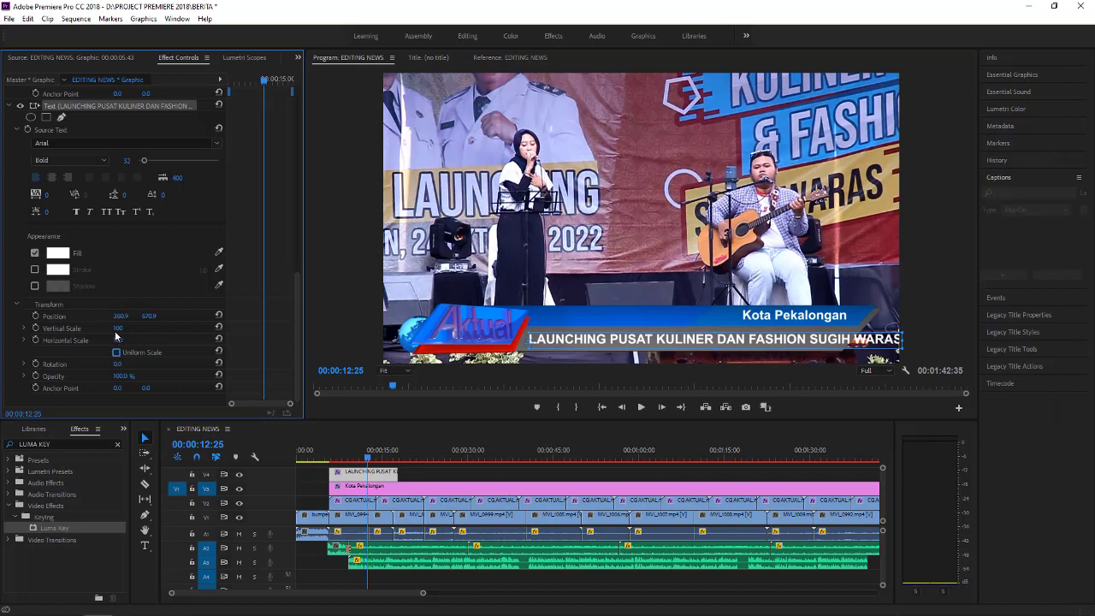
pyautogui.moveTo(118, 340)
pyautogui.mouseDown()
pyautogui.moveTo(81, 347)
pyautogui.moveTo(129, 340)
pyautogui.mouseUp()
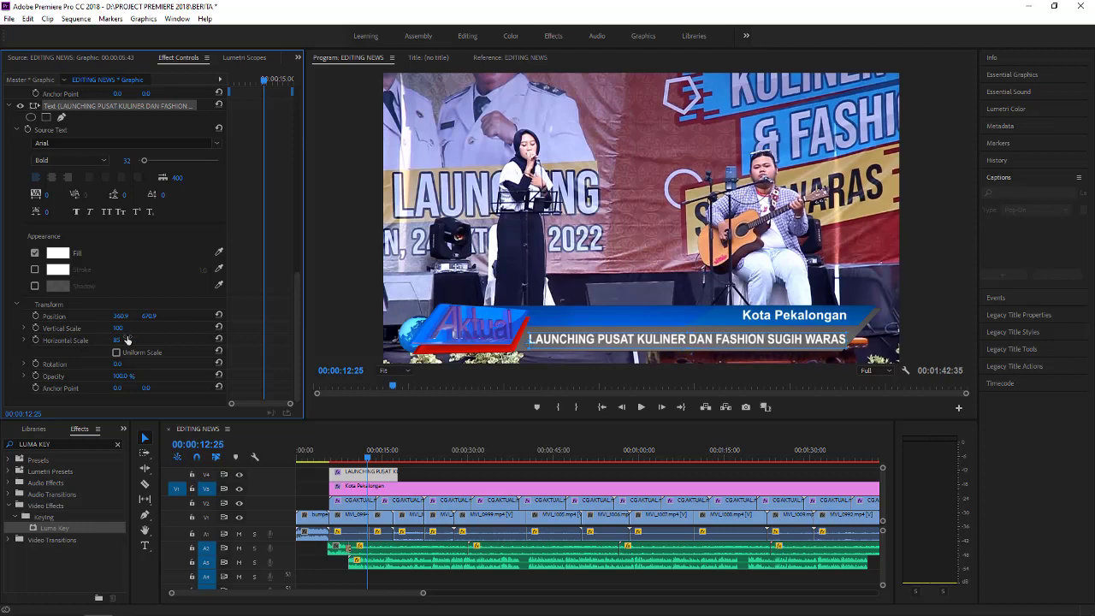
pyautogui.moveTo(589, 342); pyautogui.dragTo(640, 341)
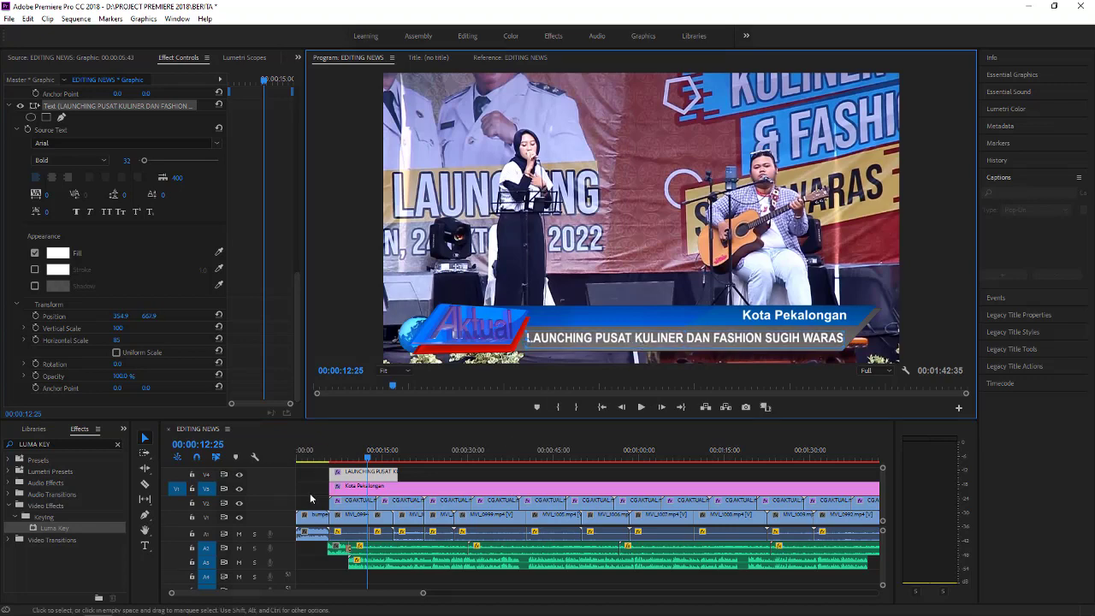
# Play back the footage from its start to check the titles, and place the playhead at 00:00:46:40.
pyautogui.click(332, 460)
pyautogui.press('space')
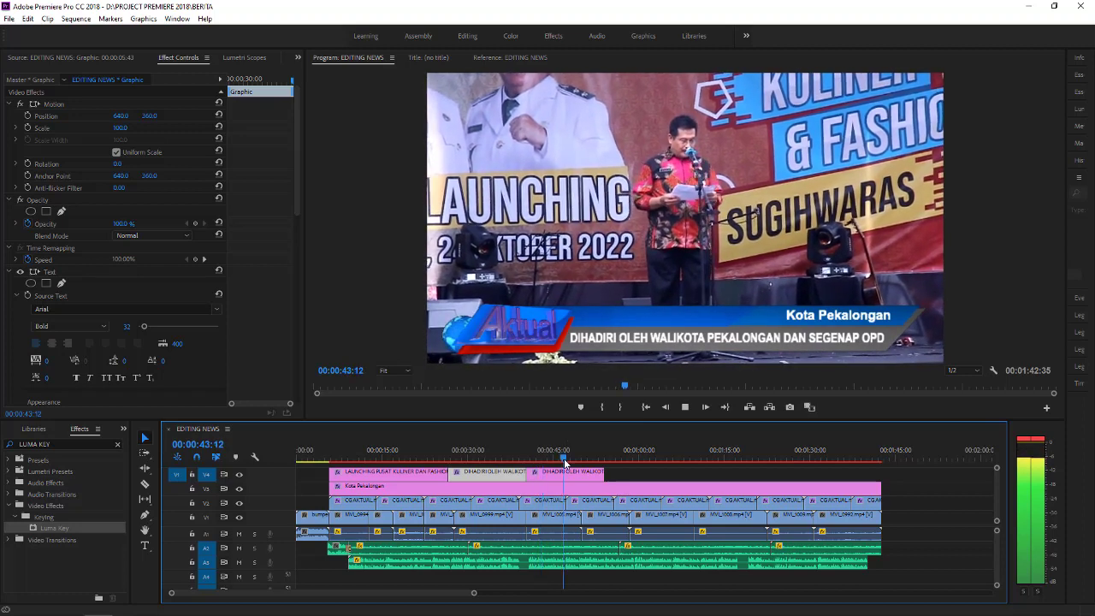
pyautogui.press('space')
pyautogui.click(563, 457)
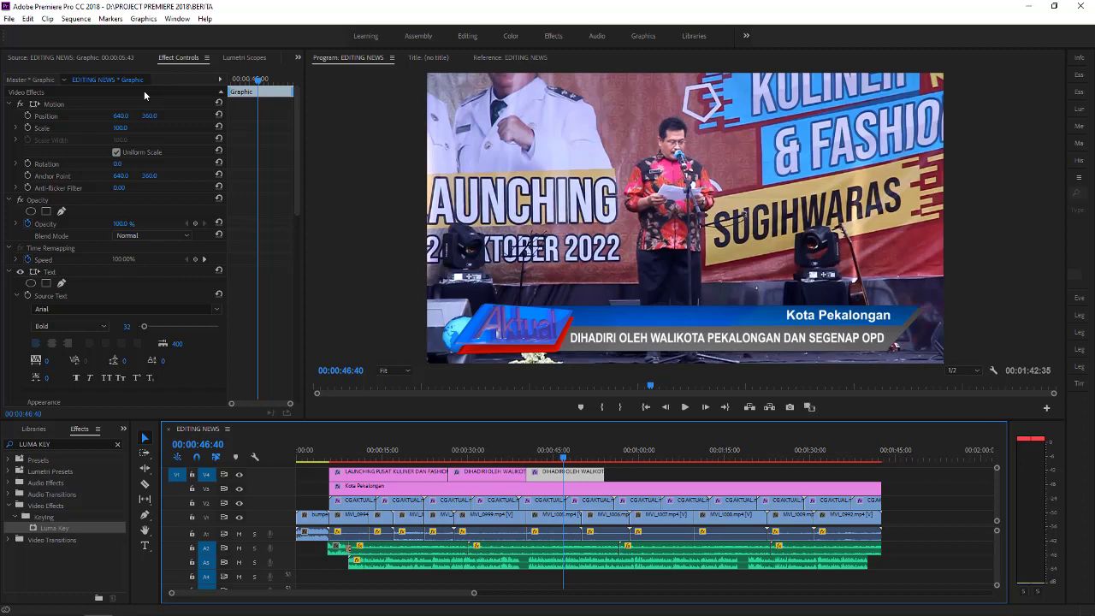
# Render the sequence's video previews from In to Out and stop the resulting playback at 00:00:11:08.
pyautogui.click(85, 21)
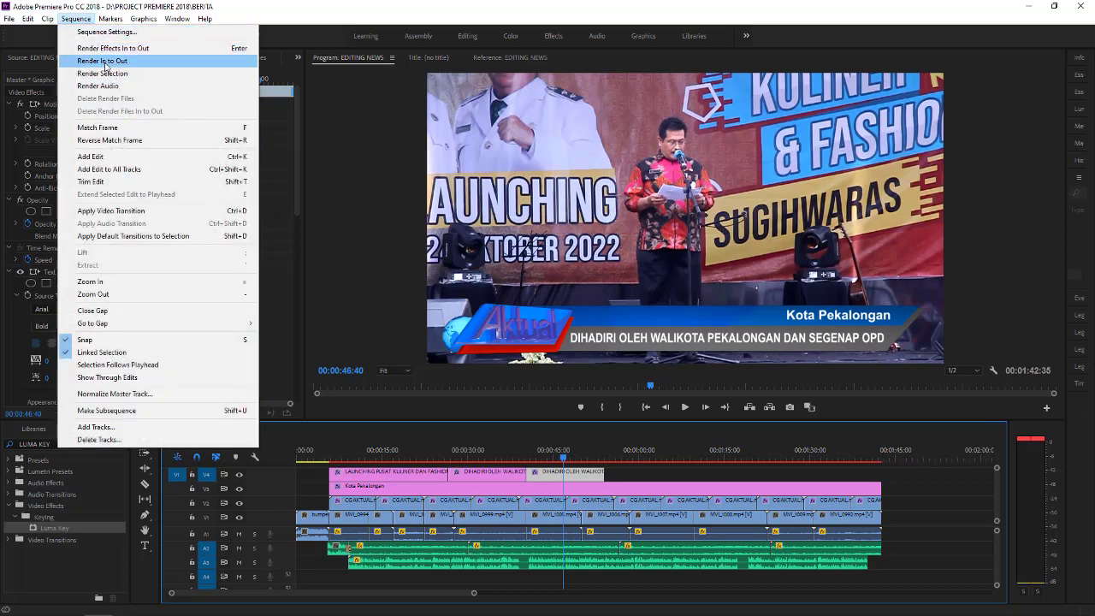
pyautogui.click(225, 52)
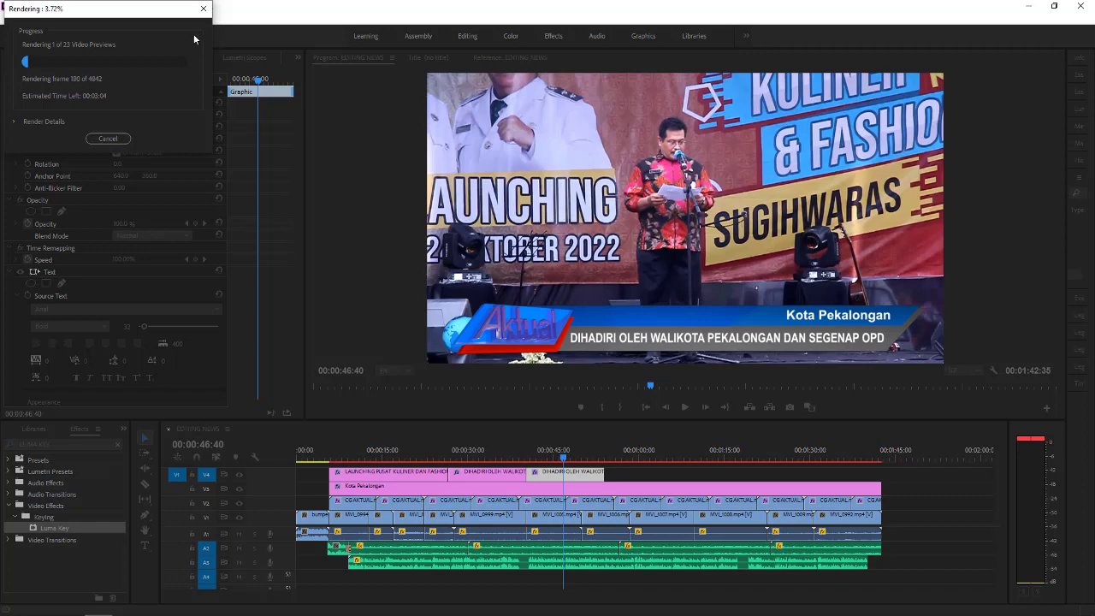
pyautogui.moveTo(155, 14); pyautogui.dragTo(646, 288)
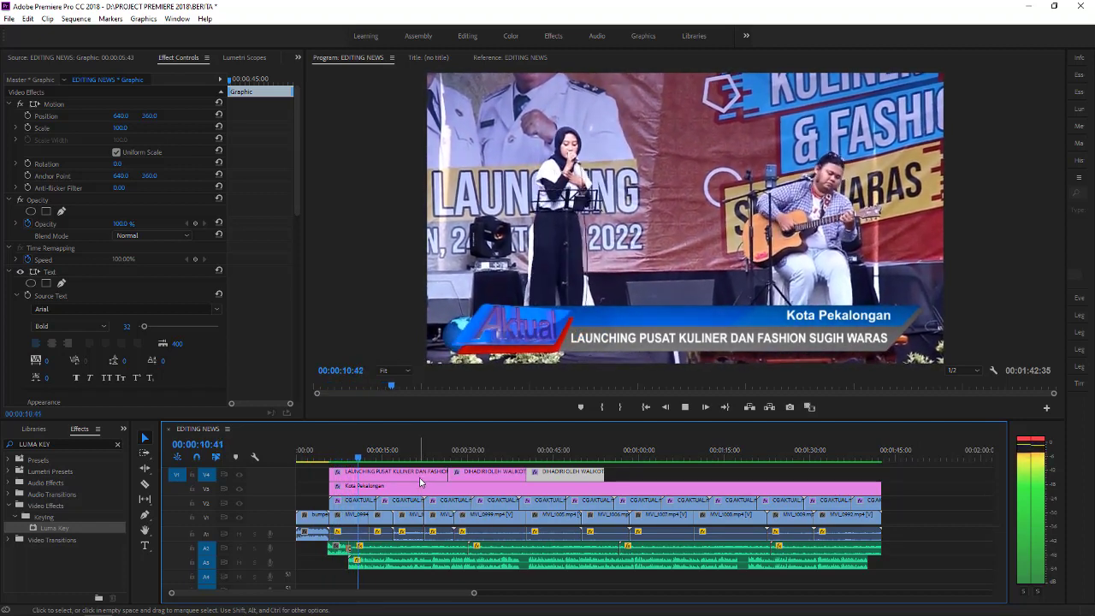
pyautogui.press('space')
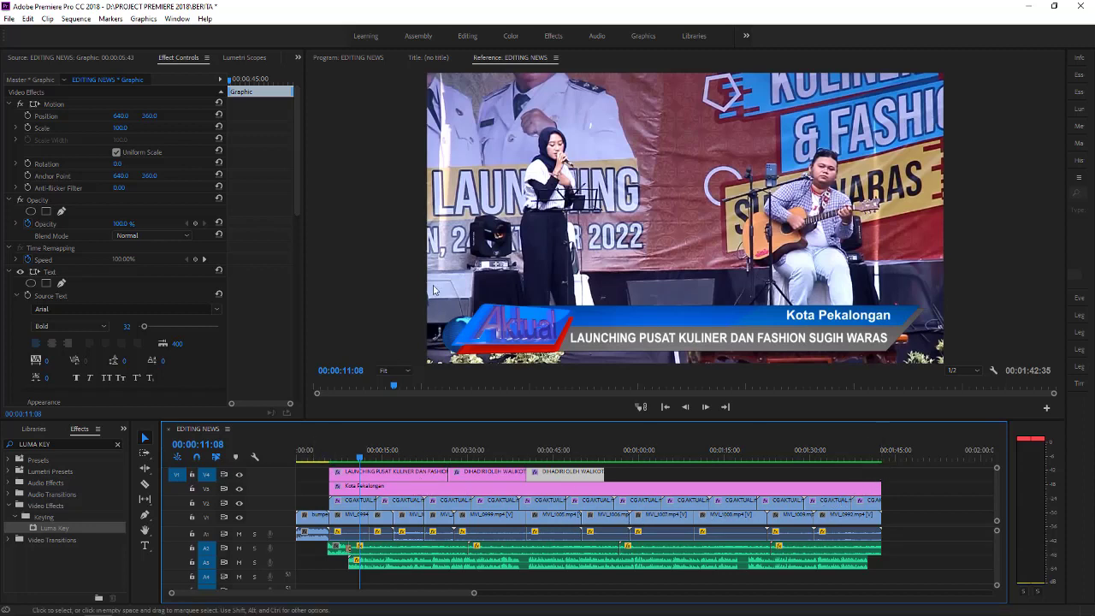
# Export the sequence as NEWS.mp4 in H.264 format with the Match Source - High bitrate preset, moving the encoding progress window aside.
pyautogui.click(11, 19)
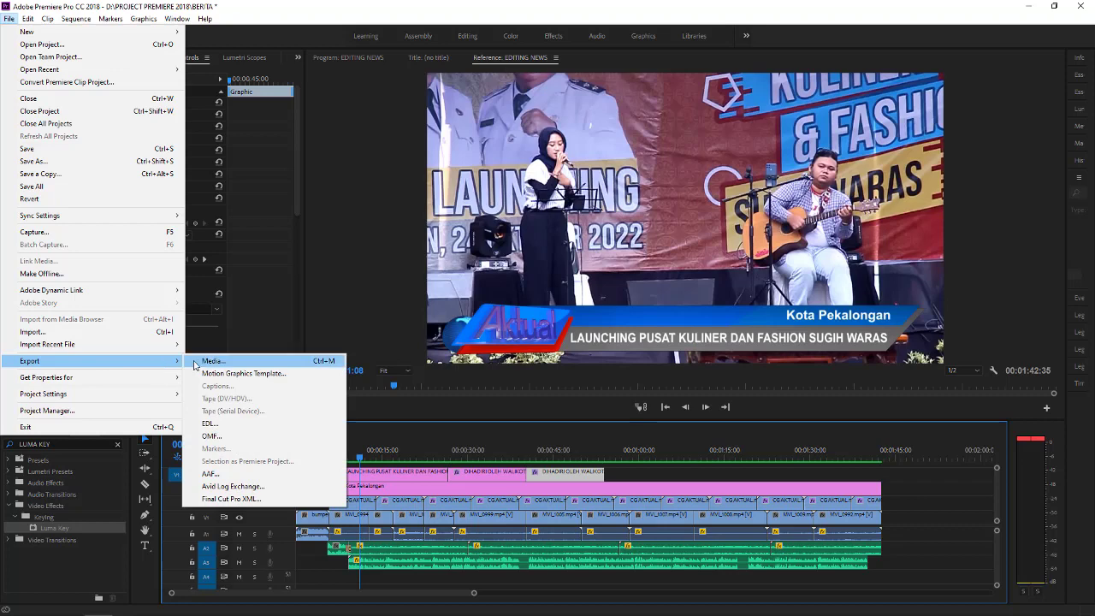
pyautogui.click(195, 361)
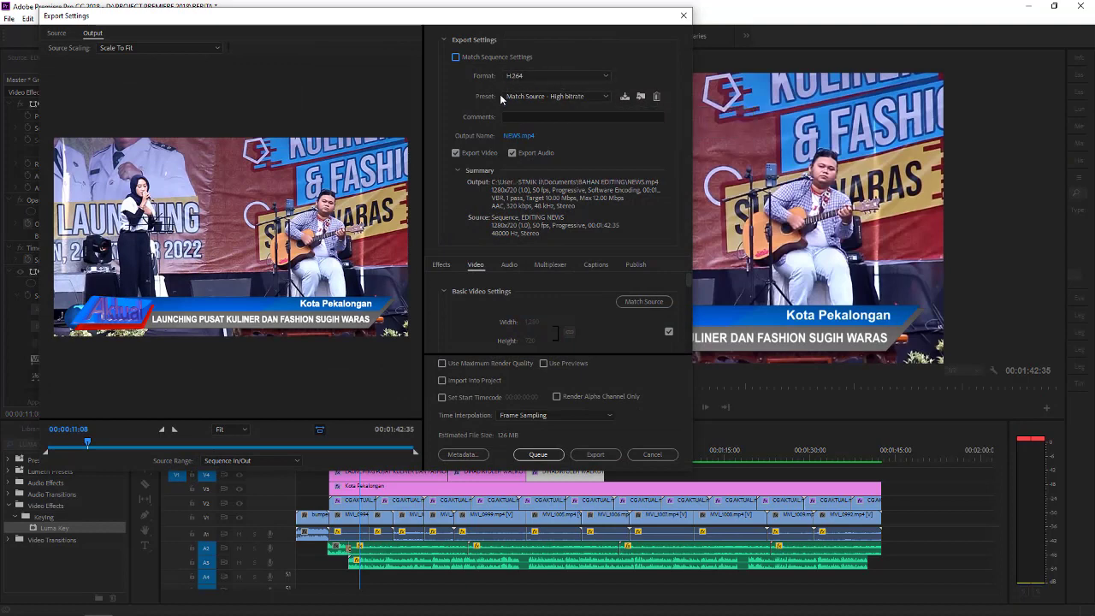
pyautogui.click(530, 101)
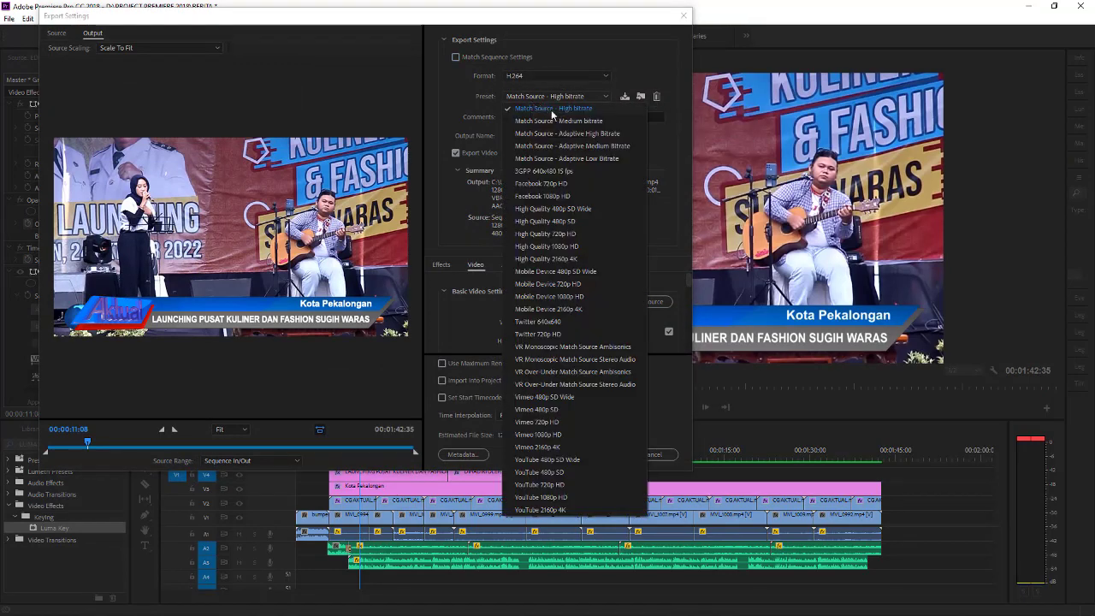
pyautogui.click(582, 111)
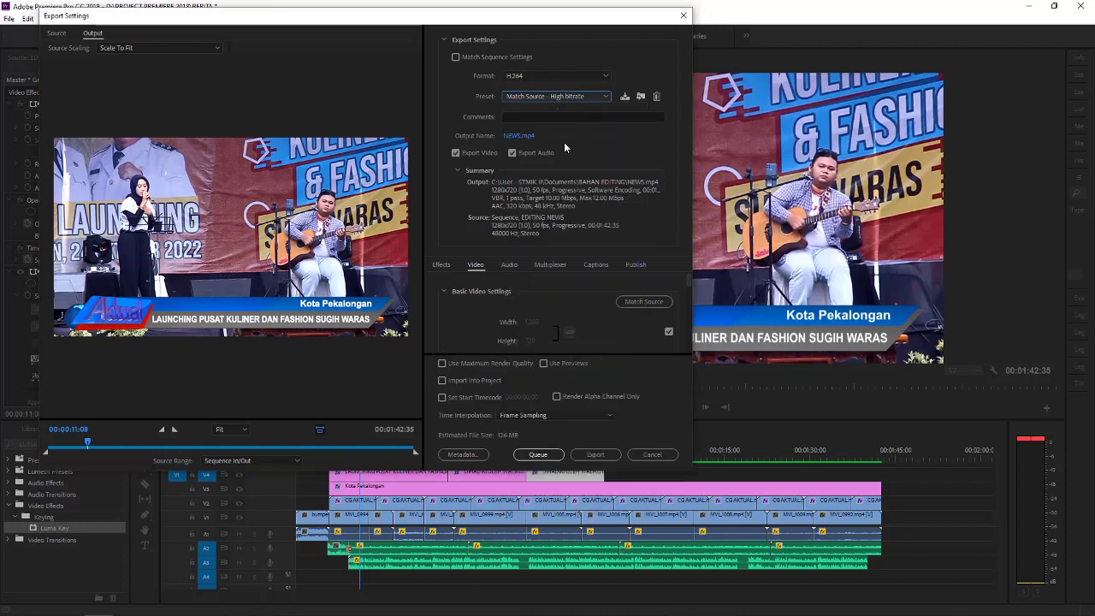
pyautogui.click(589, 456)
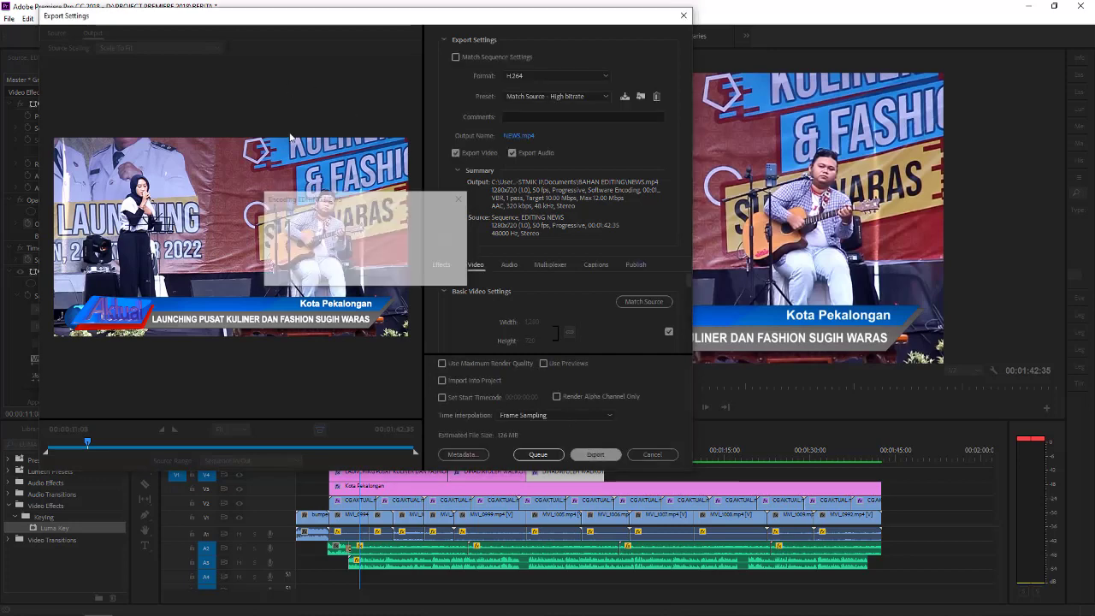
pyautogui.moveTo(321, 207); pyautogui.dragTo(511, 372)
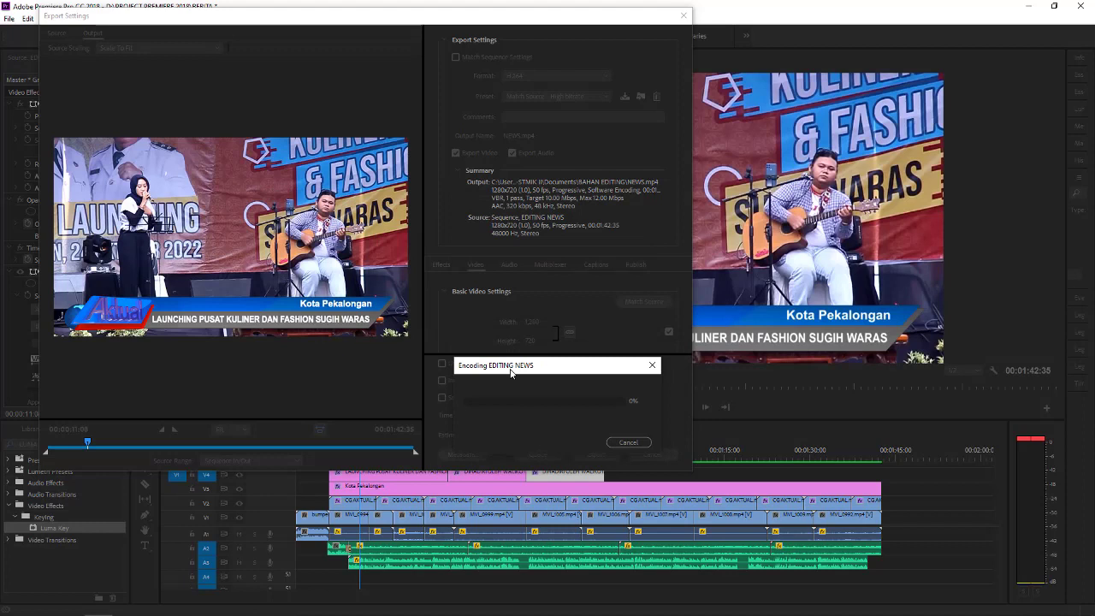